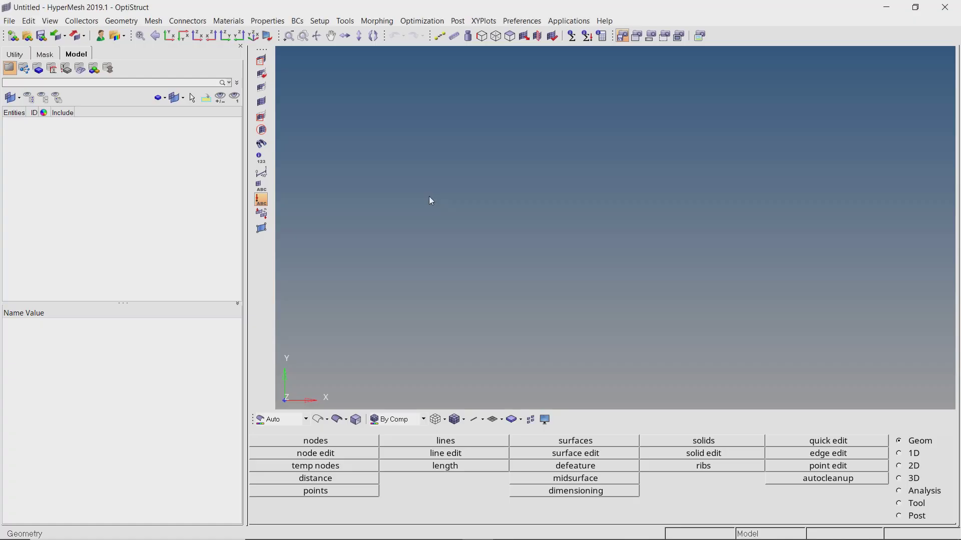
- Keep the OptiStruct profile and import the thermal_stress_CAD.stp geometry
click(100, 36)
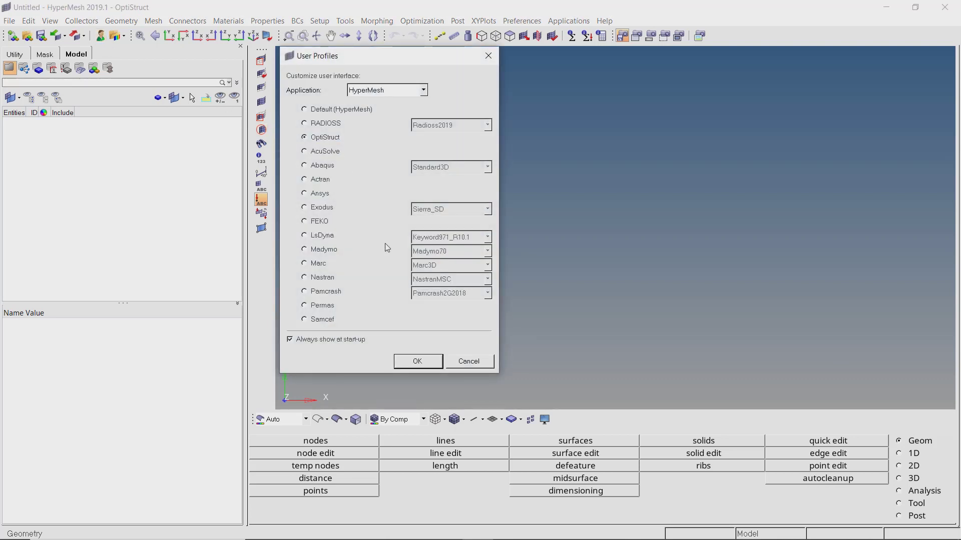
click(414, 363)
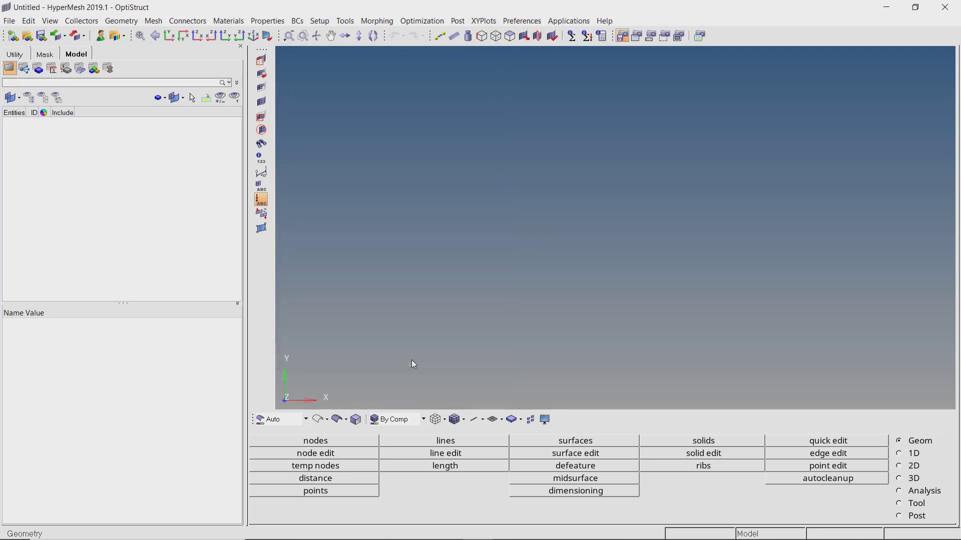
click(10, 22)
mouse_move(68, 113)
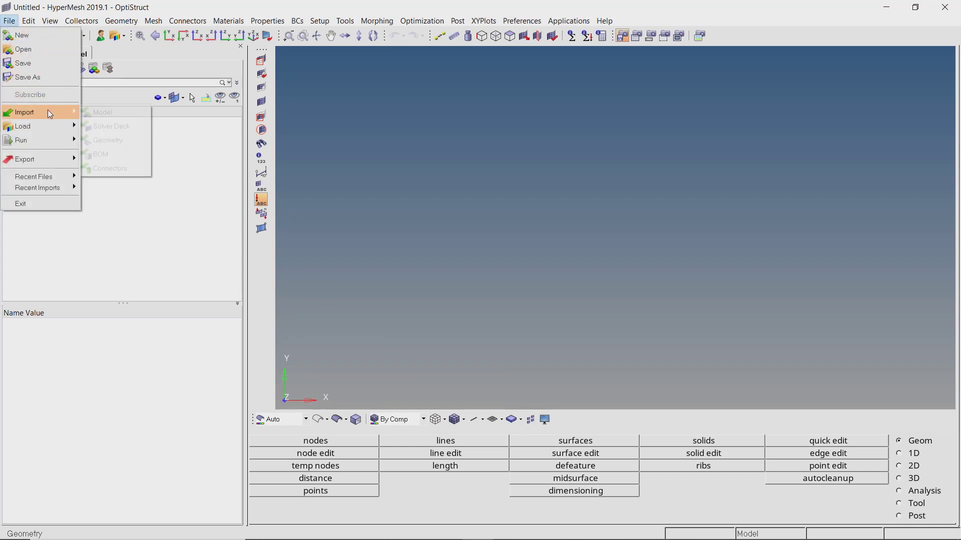
click(125, 139)
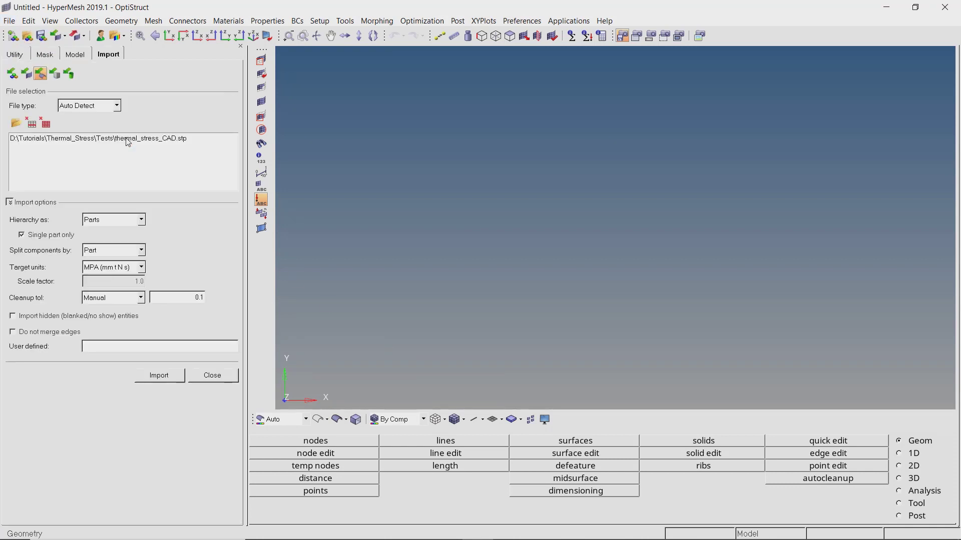
click(20, 128)
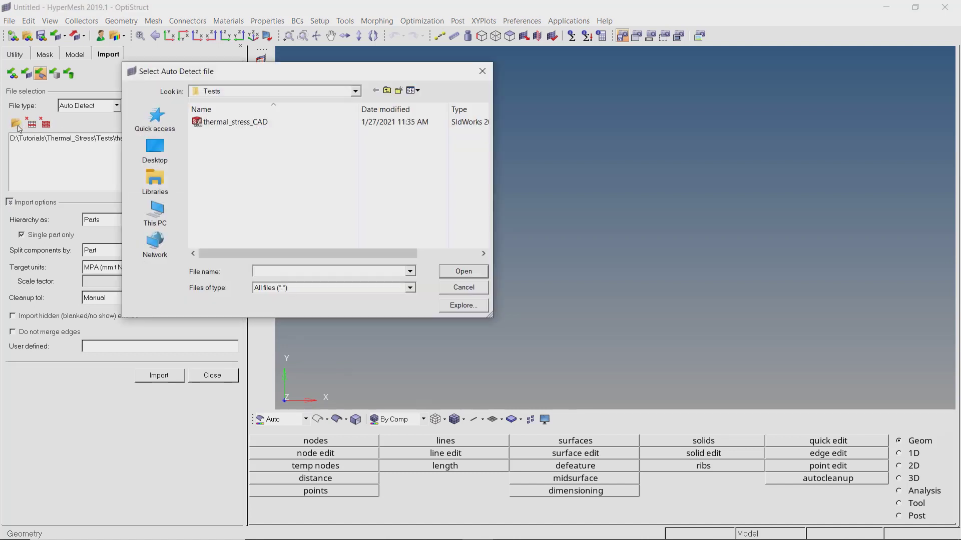
click(237, 124)
double_click(236, 126)
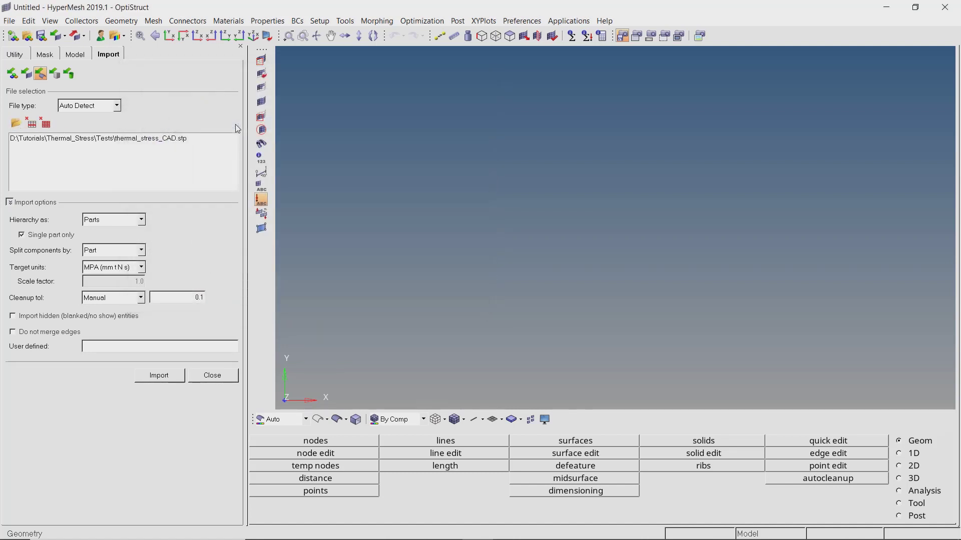
click(170, 376)
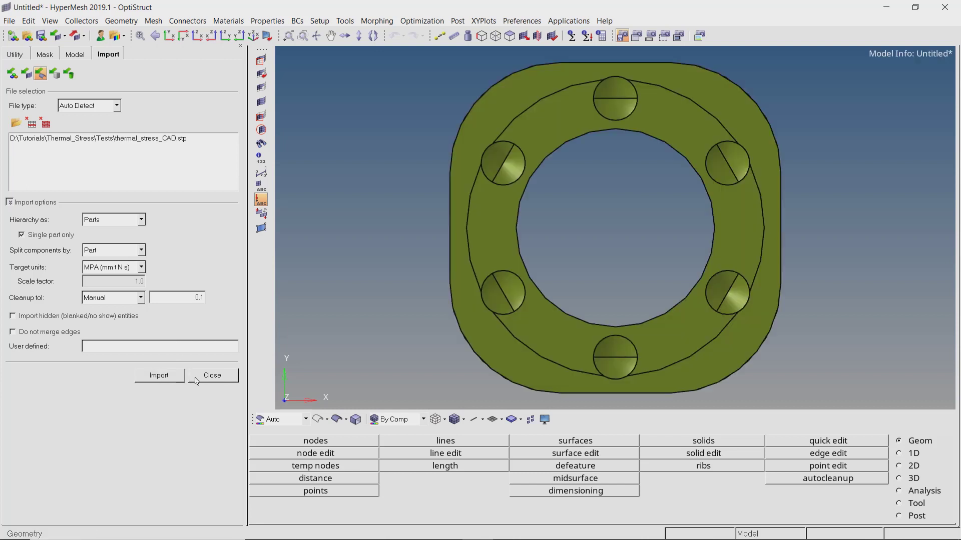
click(212, 376)
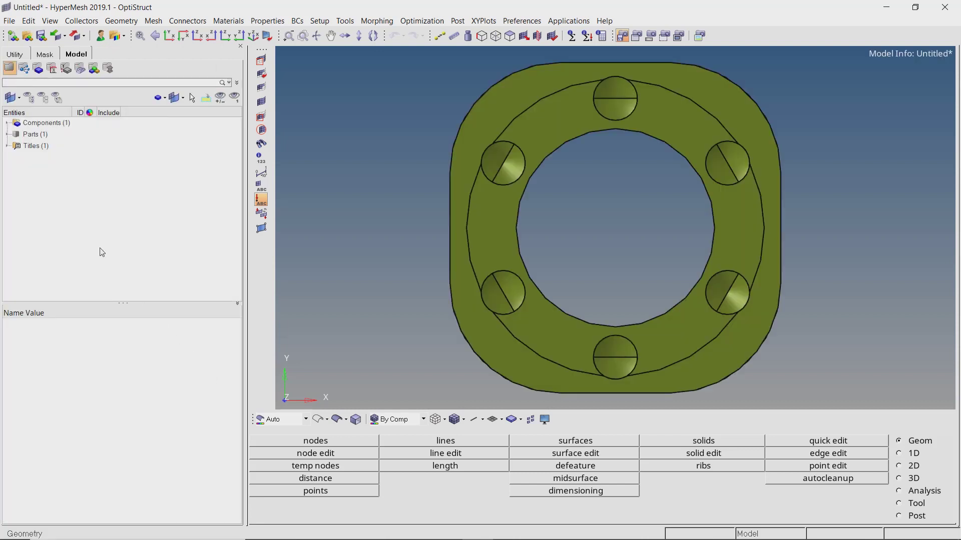
- Reveal the Engine_block component and rotate the view to see the block in 3-D
click(7, 123)
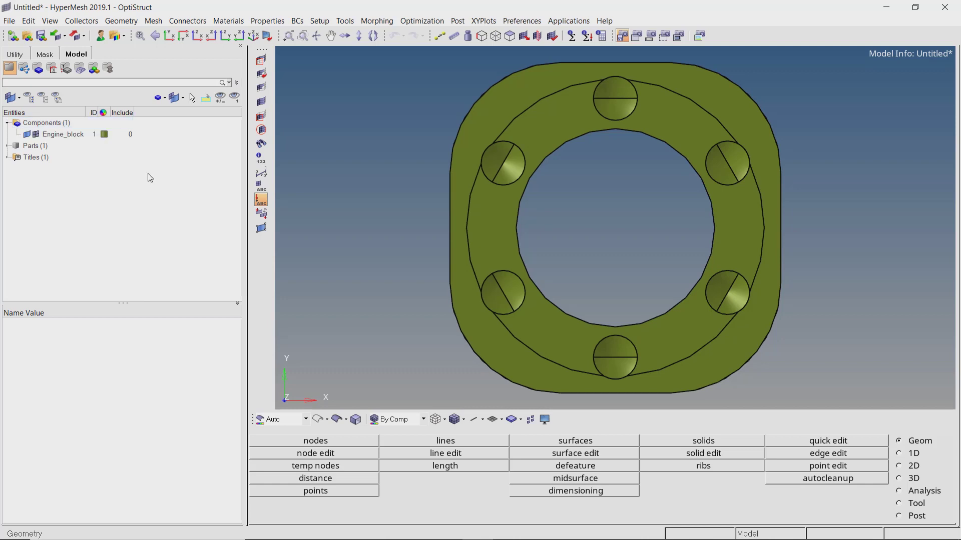
ctrl+drag(611, 327, 563, 278)
ctrl+right_drag(704, 335, 653, 227)
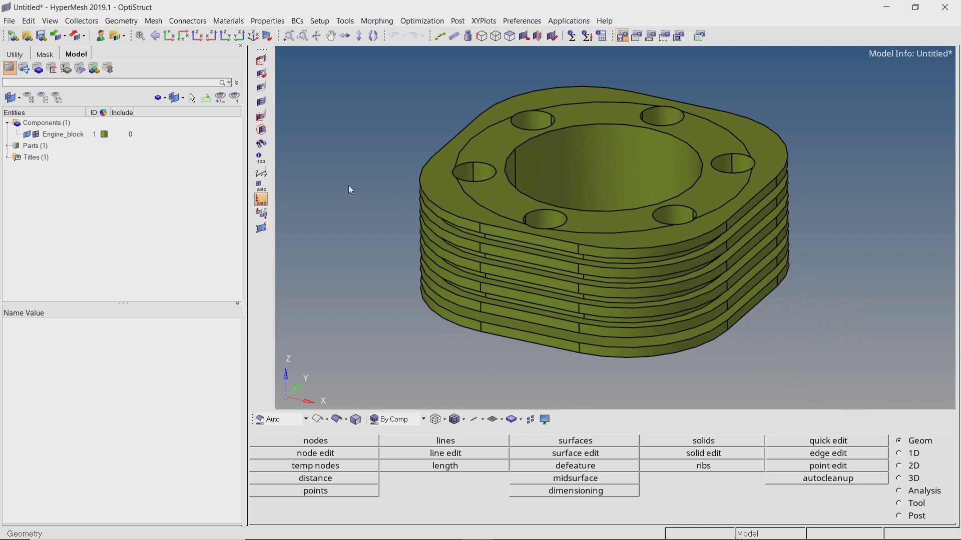
right_click(195, 125)
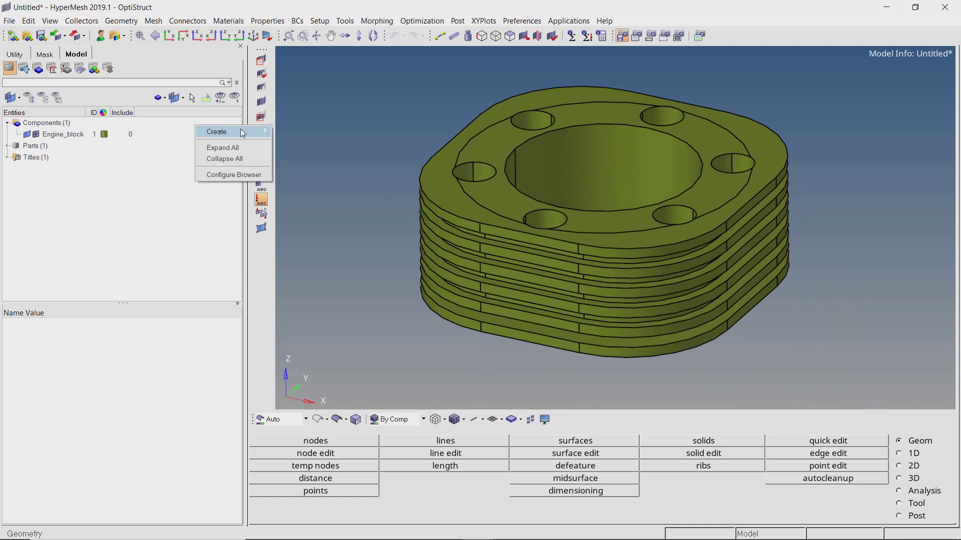
mouse_move(261, 133)
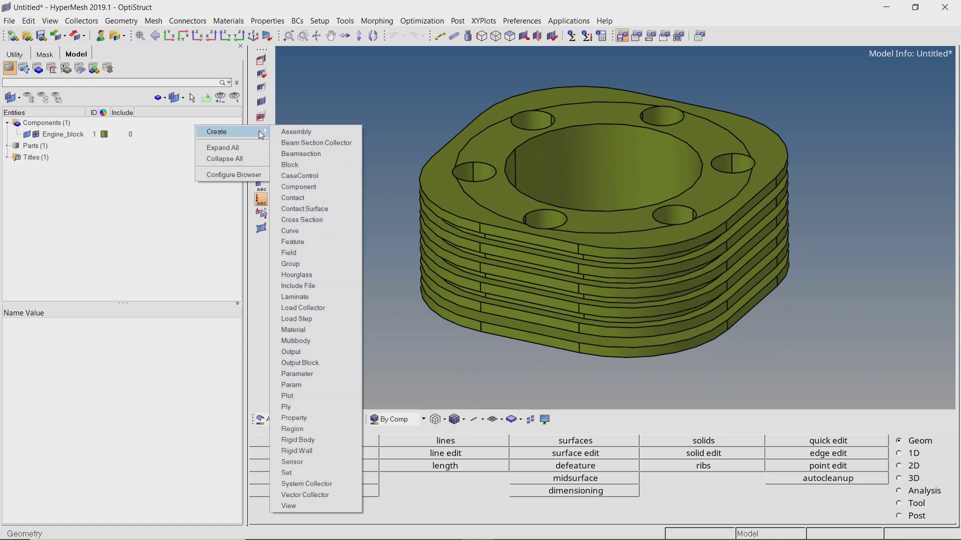
click(335, 330)
text(steel)
key(Return)
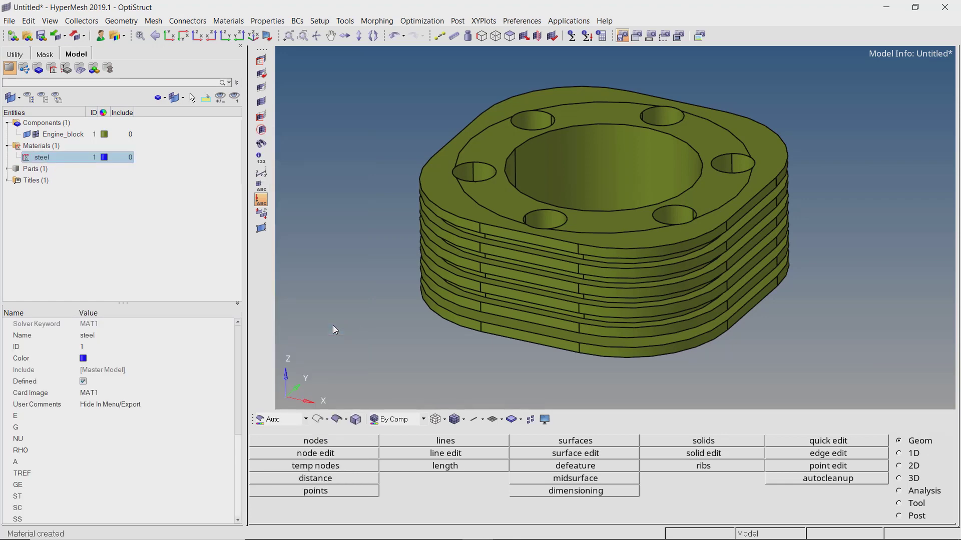
click(186, 417)
text(210000000000)
key(Return)
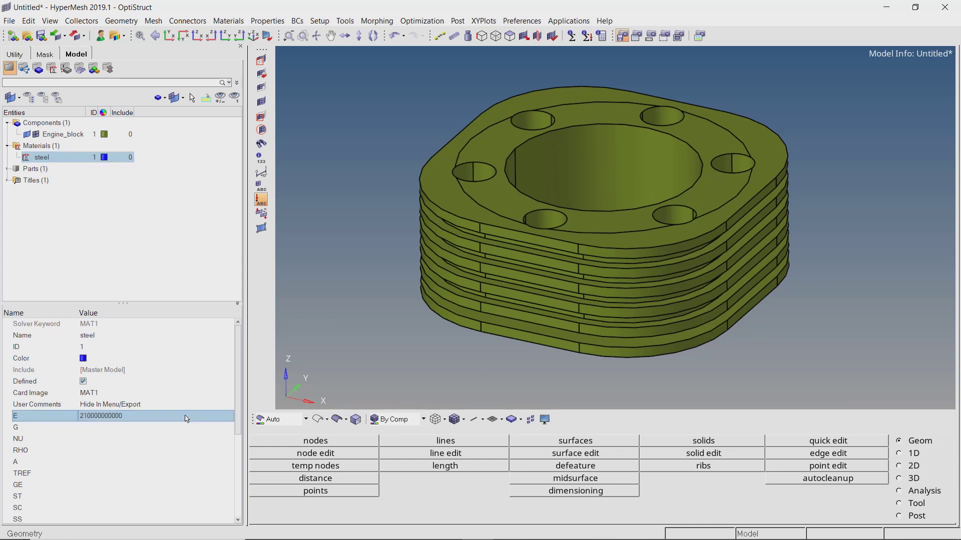
- Set steel's Poisson's ratio NU 0.3, density RHO 7850.0 and thermal expansion A 1e-05
click(188, 439)
text(0.3)
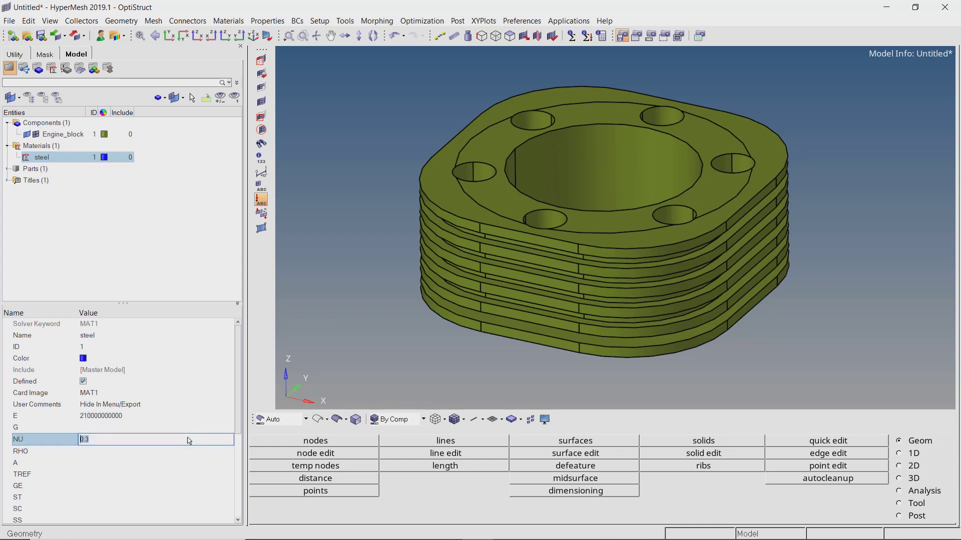
key(Return)
click(190, 451)
text(7.85e-09)
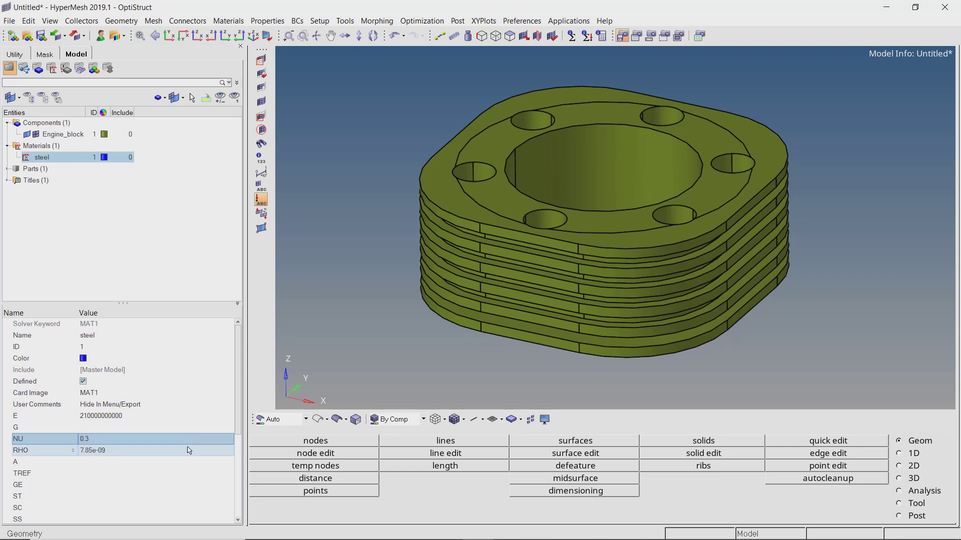
click(190, 450)
text(78)
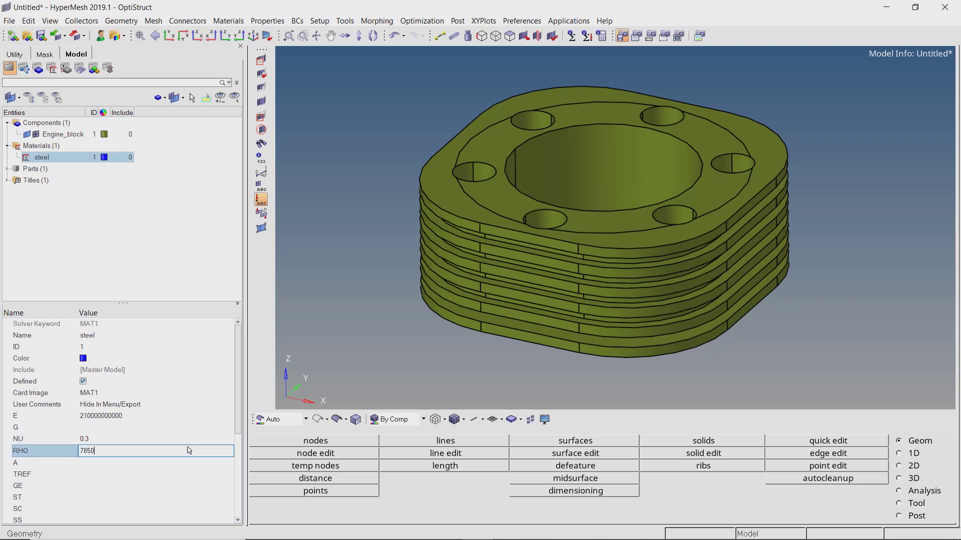
key(Return)
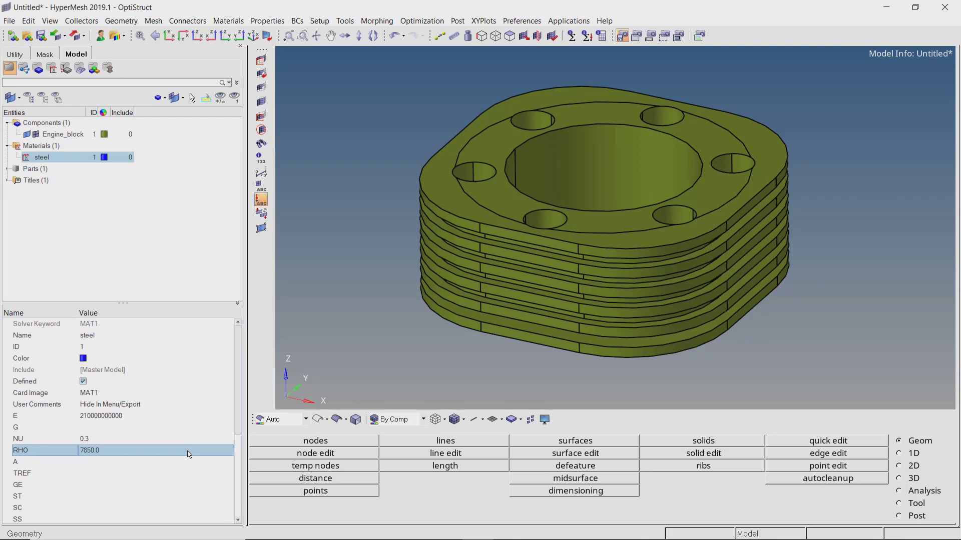
click(189, 463)
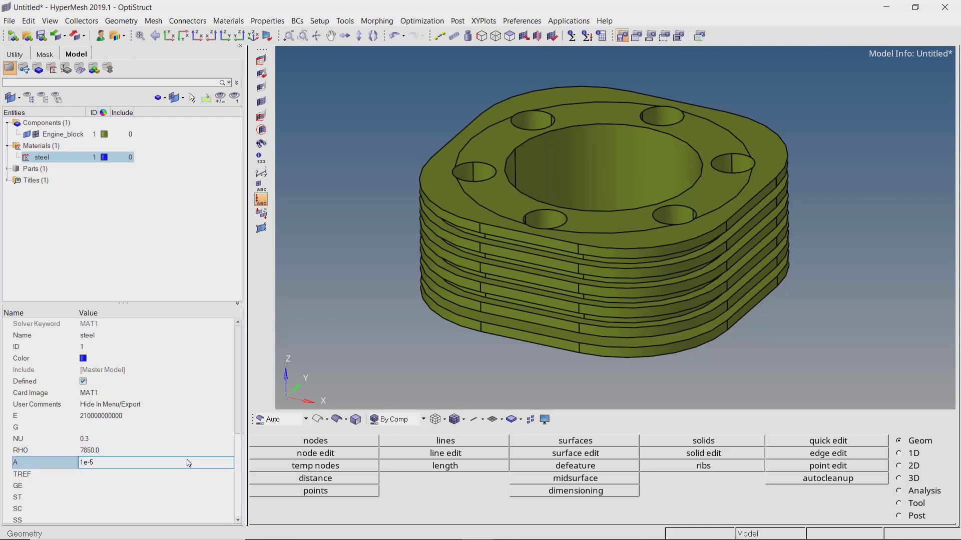
key(Return)
scroll(188, 464, down, 3)
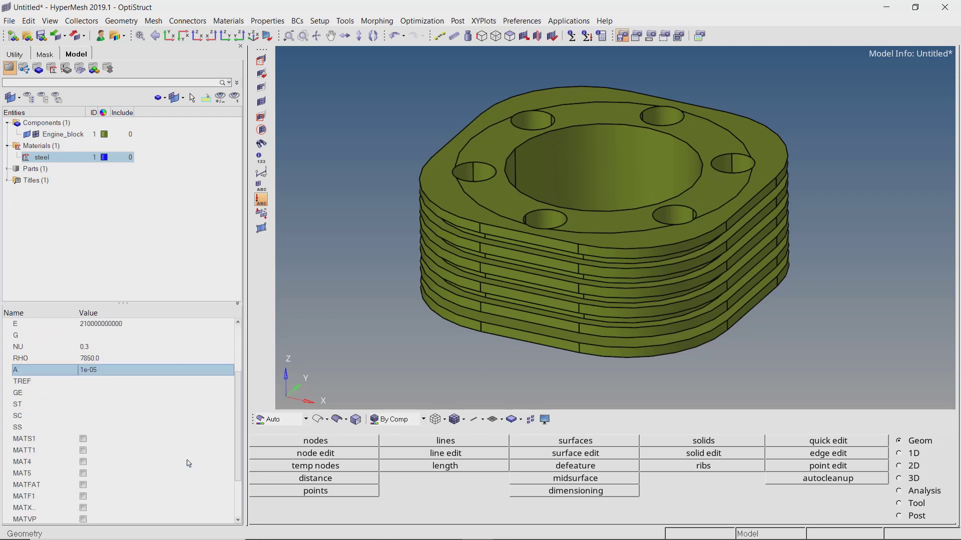
scroll(188, 464, down, 2)
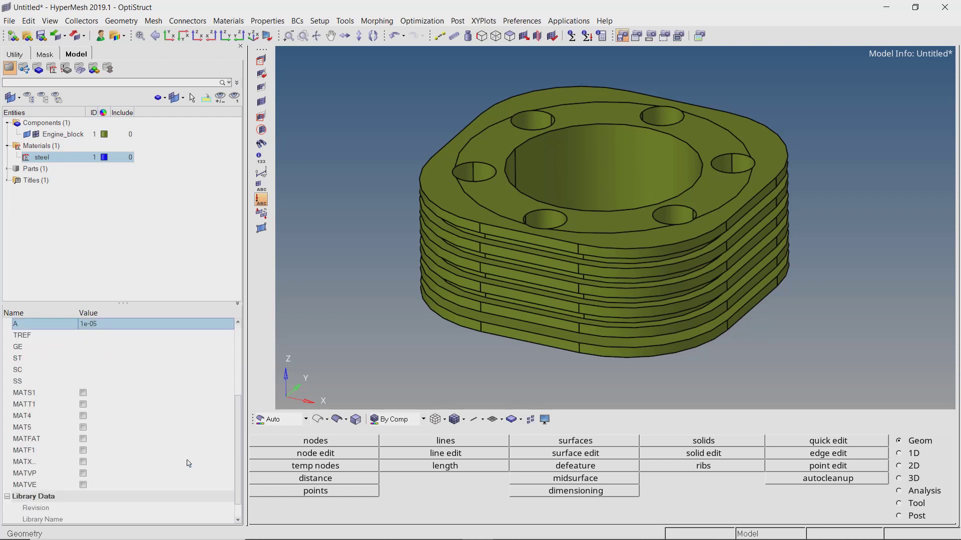
- Enable MAT4 on steel with conductivity K 73.0, specific heat CP 440.5 and H 20.0
click(83, 417)
click(116, 429)
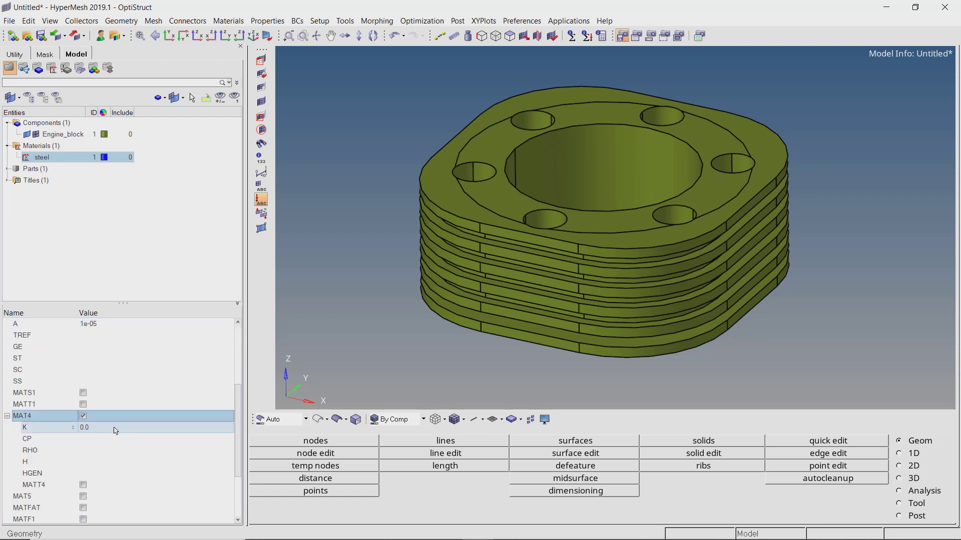
click(121, 433)
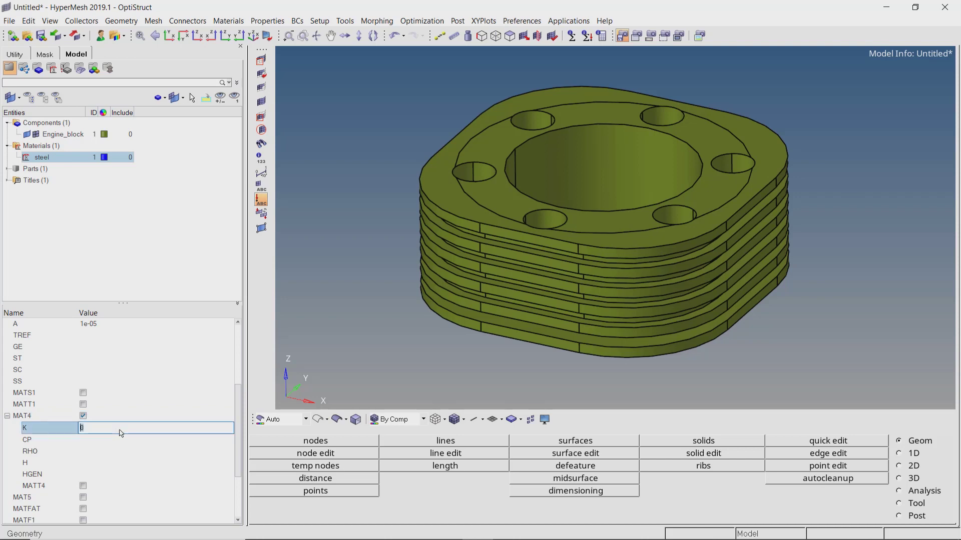
key(Return)
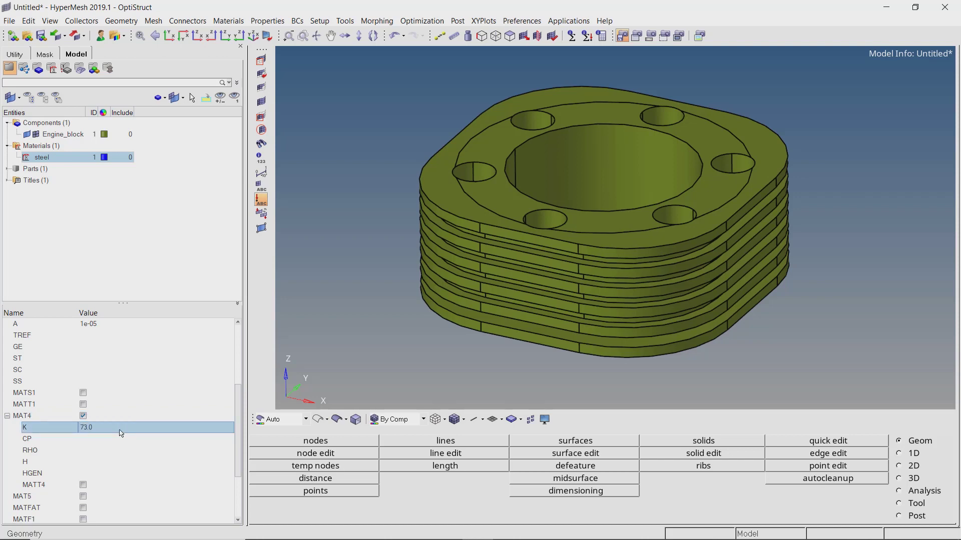
click(134, 452)
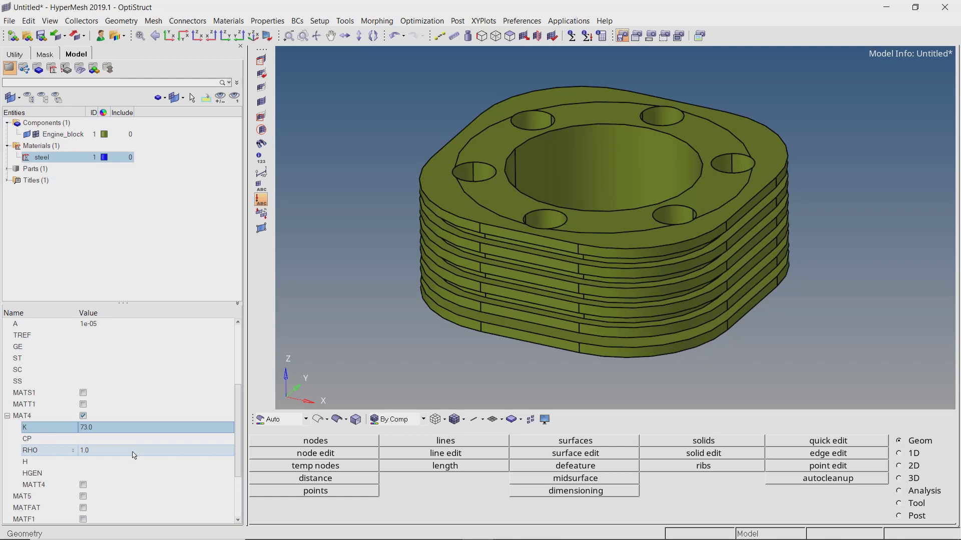
click(139, 443)
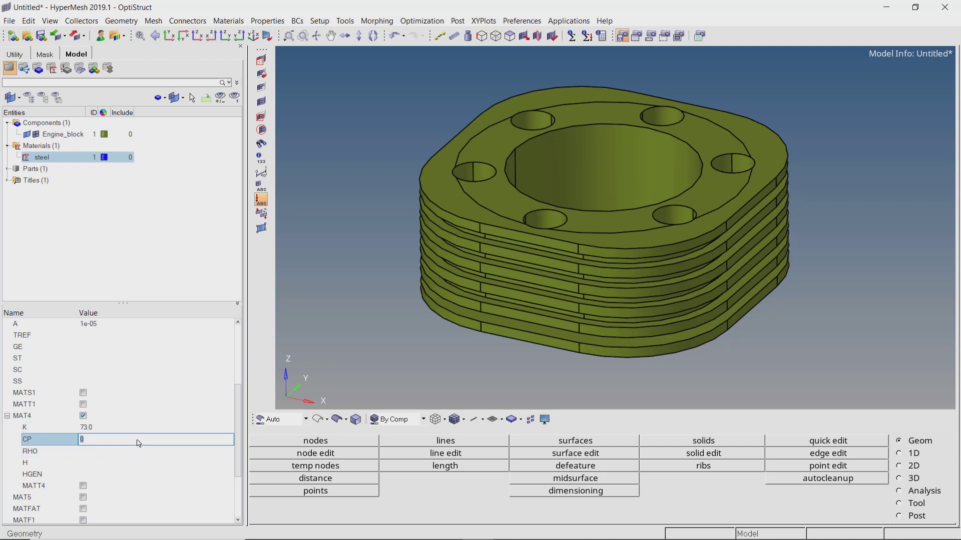
key(Return)
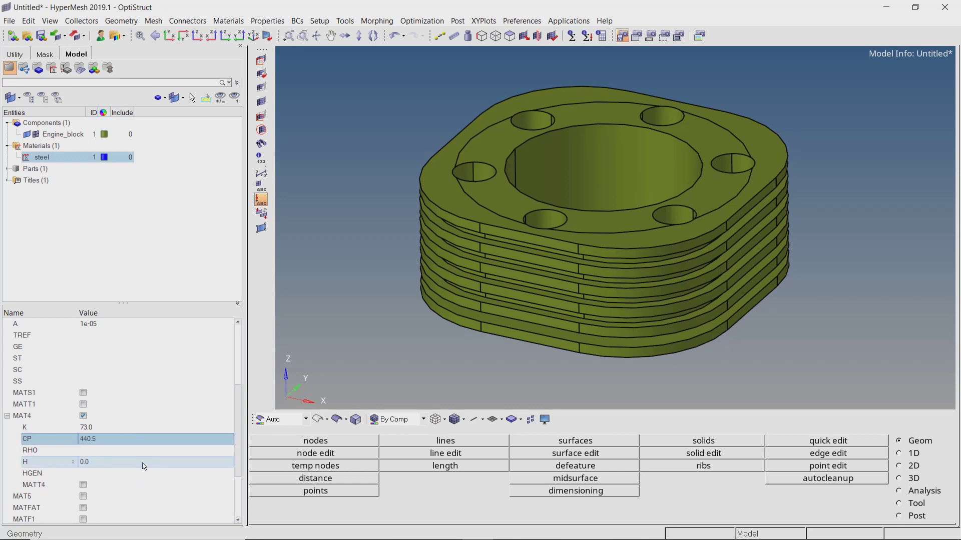
click(142, 462)
key(Return)
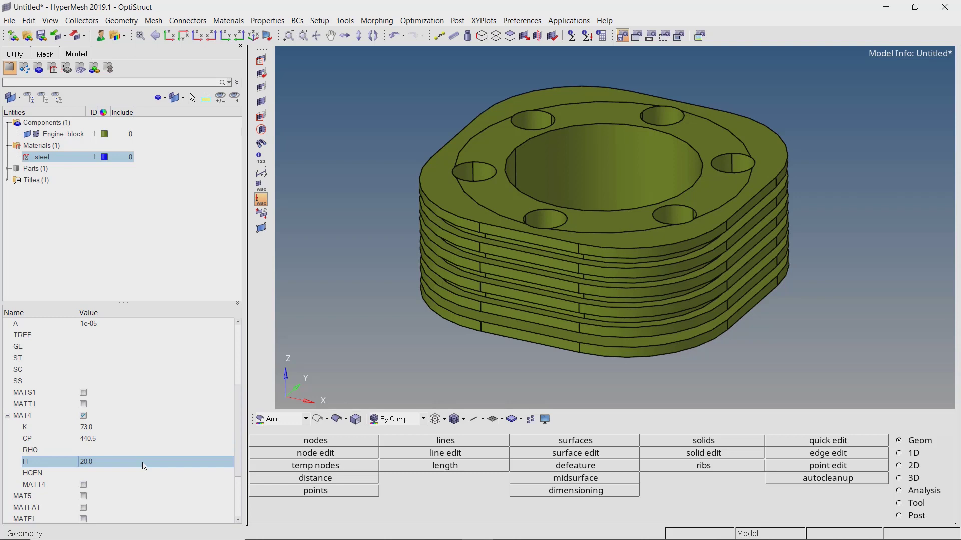
- Create a property named solid using the PSOLID card image
right_click(184, 126)
mouse_move(233, 134)
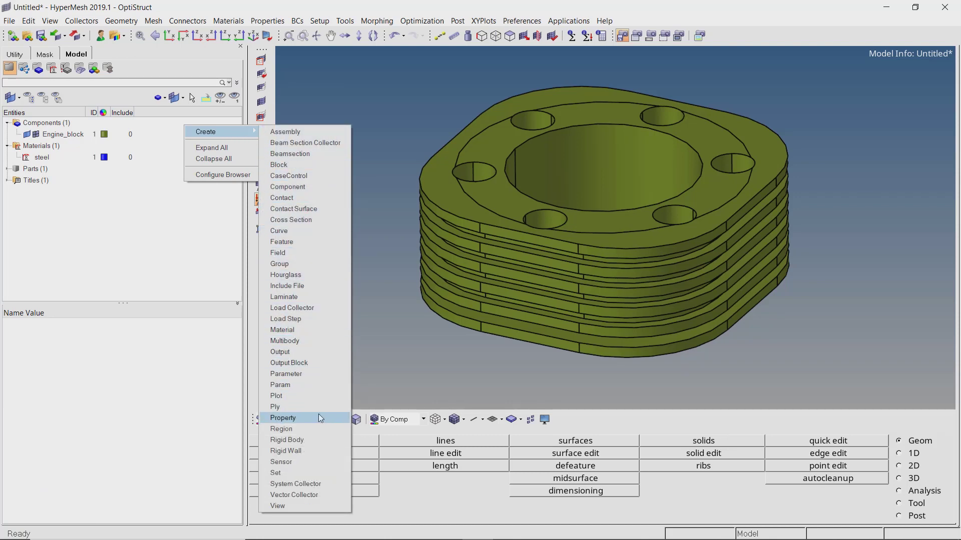
click(283, 418)
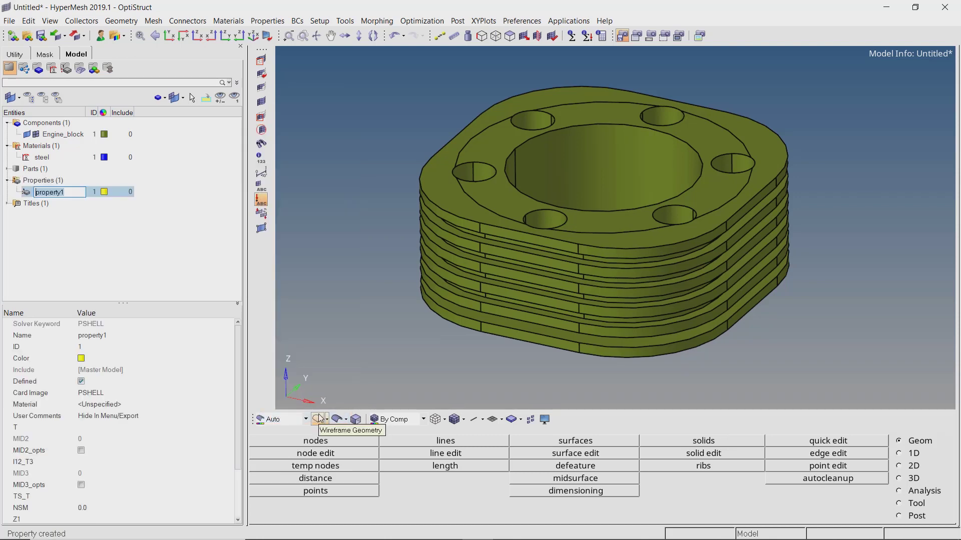
text(solid)
key(Return)
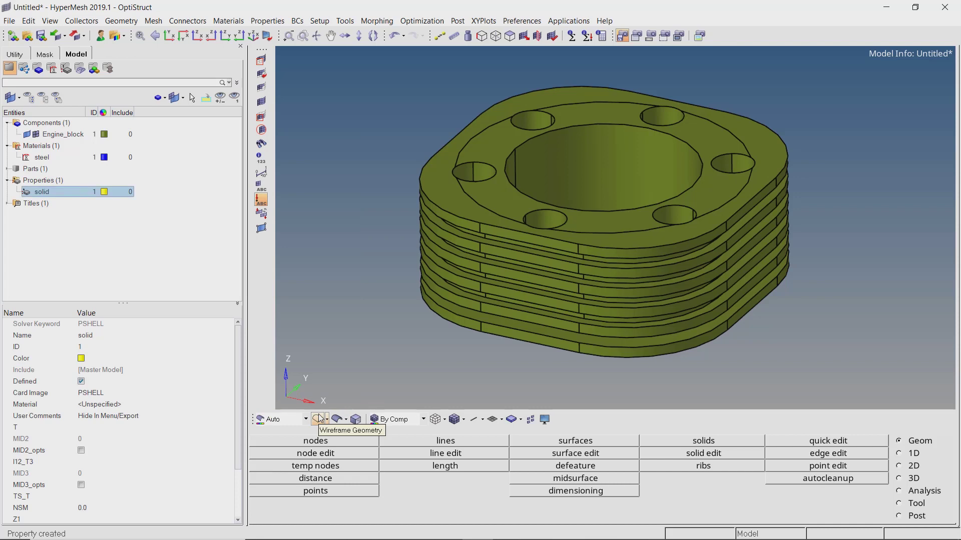
click(152, 394)
click(153, 394)
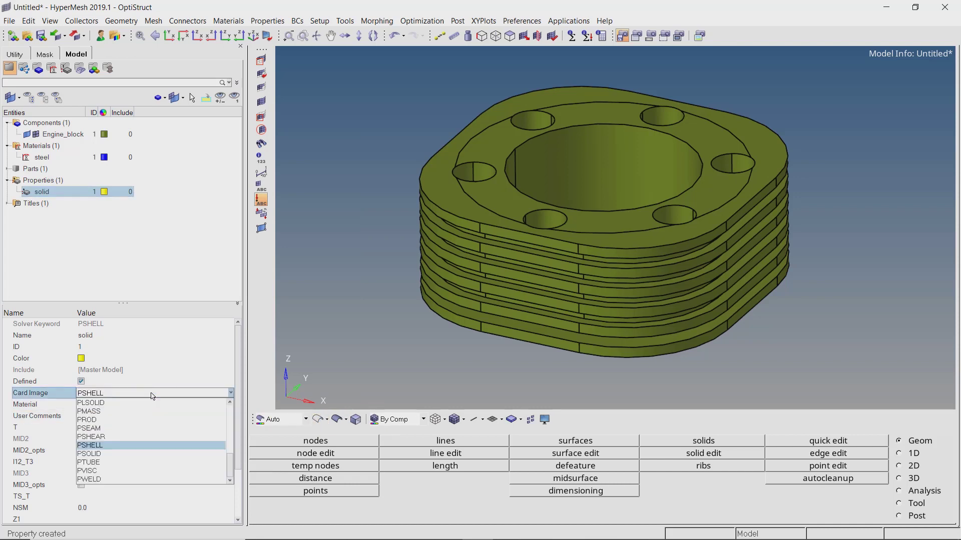
click(154, 454)
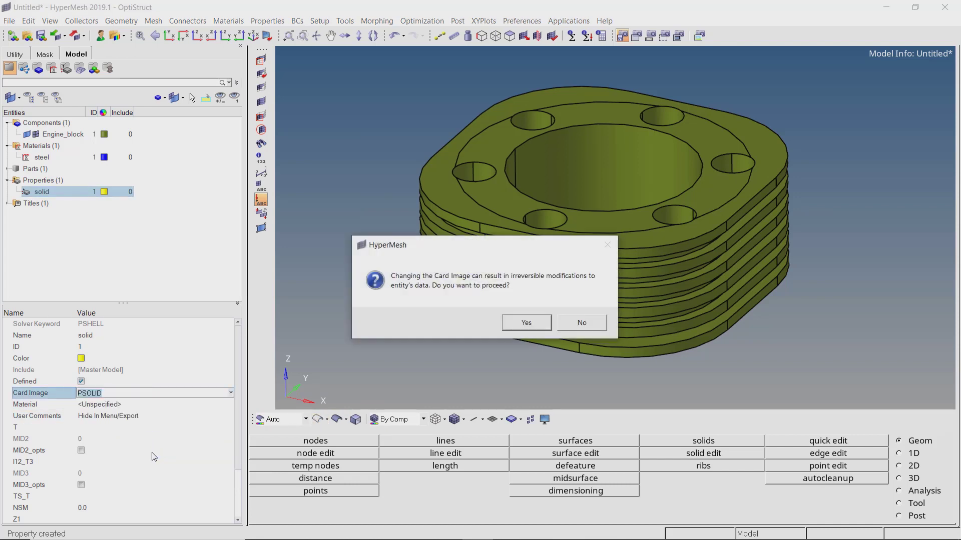
click(519, 325)
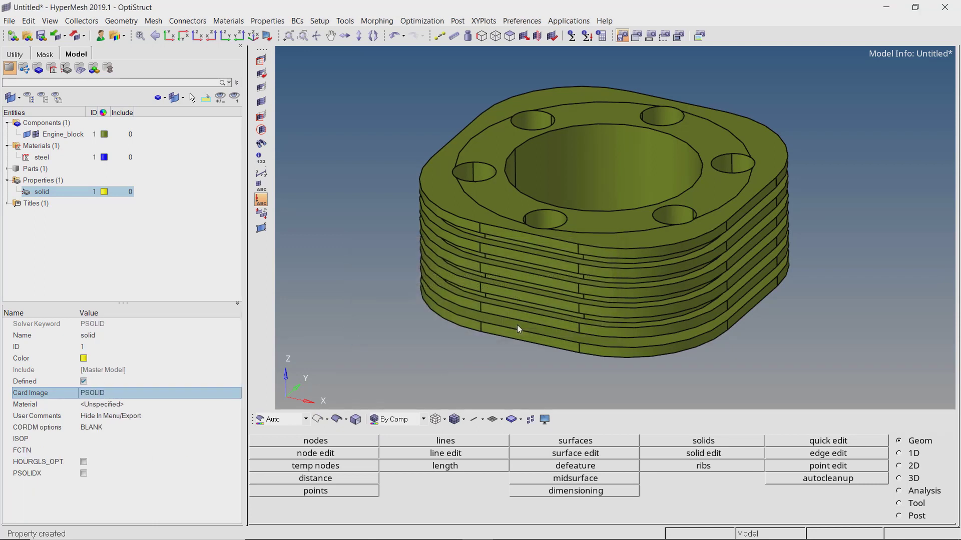
- Assign the steel material to the solid property
click(169, 405)
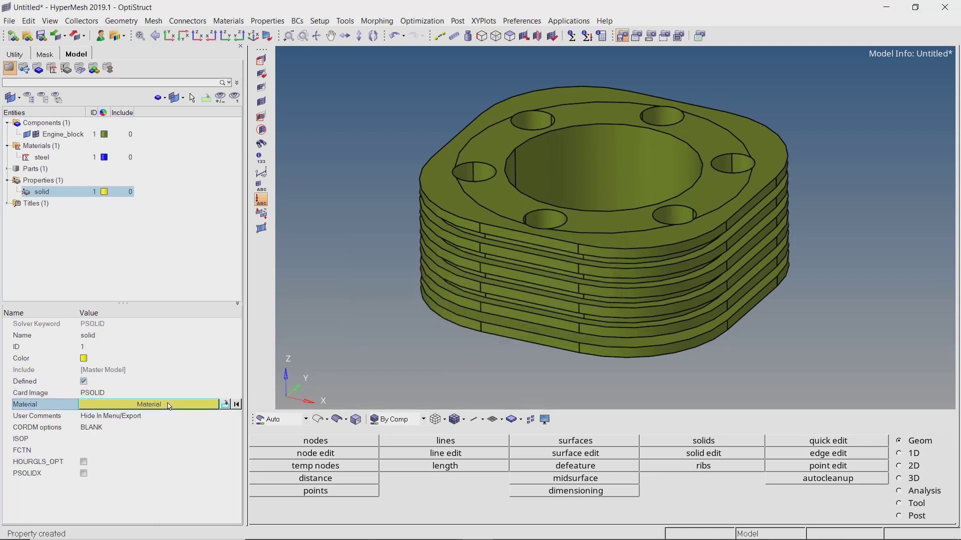
click(169, 405)
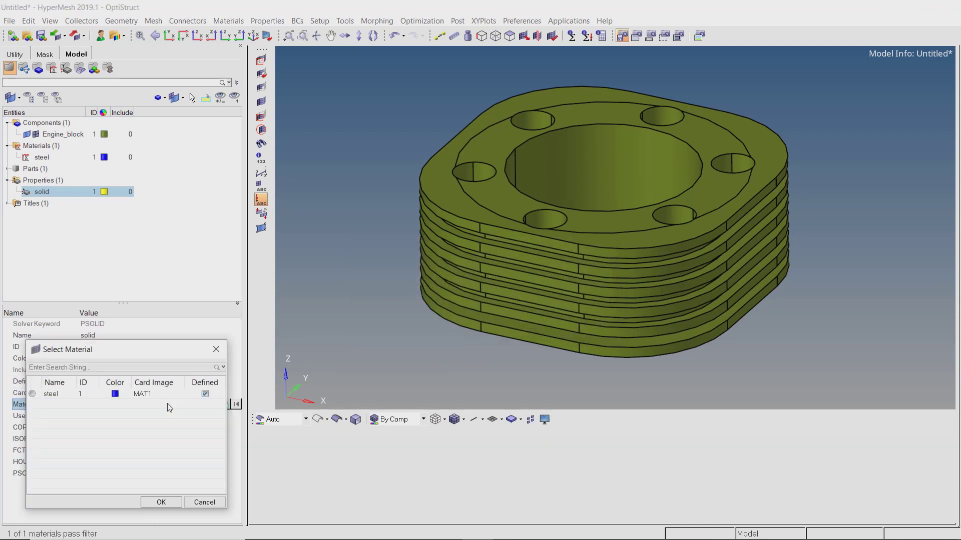
click(61, 397)
click(165, 503)
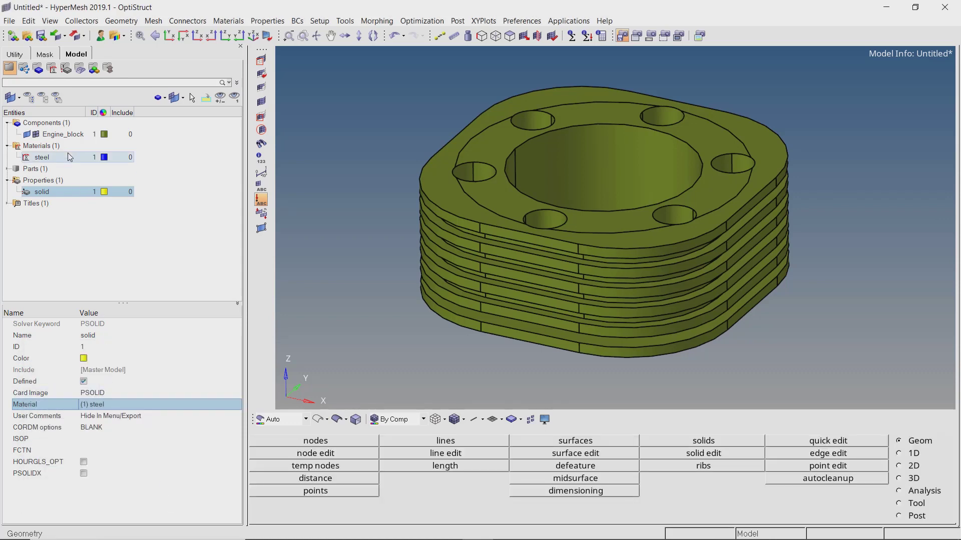
- Give the Engine_block component the solid property
click(68, 136)
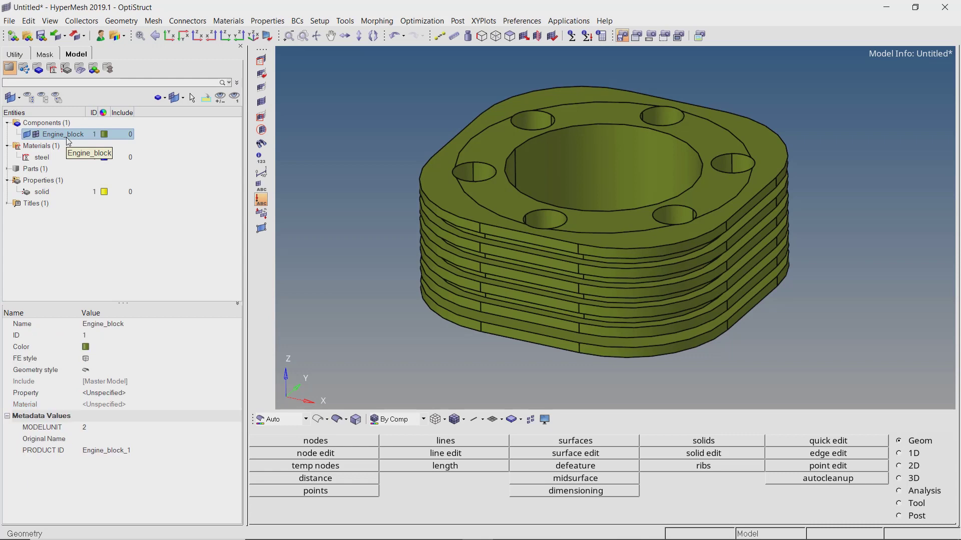
click(120, 395)
click(120, 394)
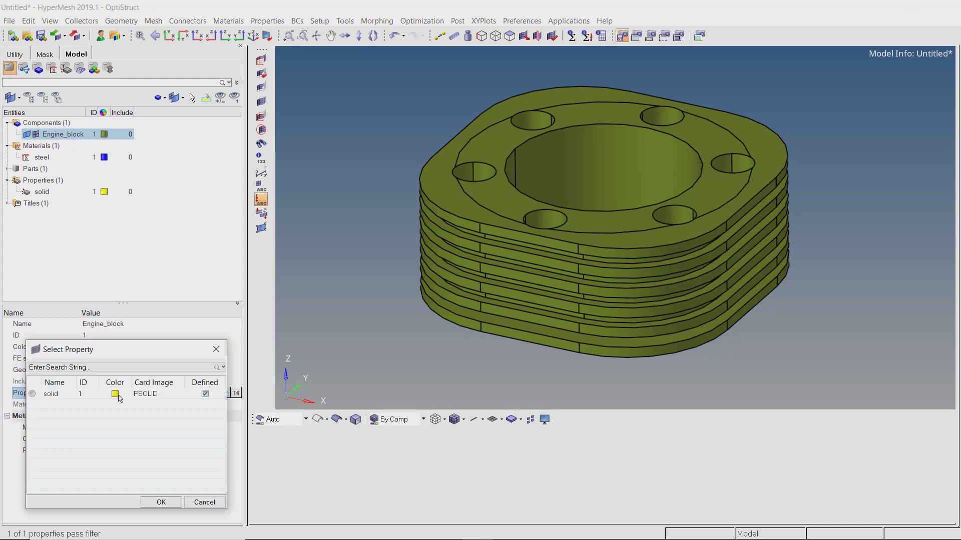
click(56, 395)
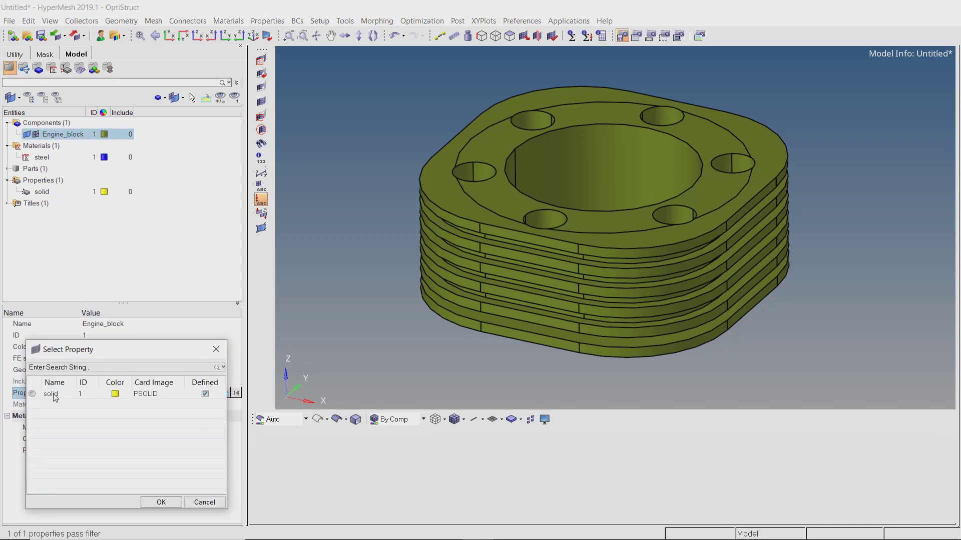
click(158, 503)
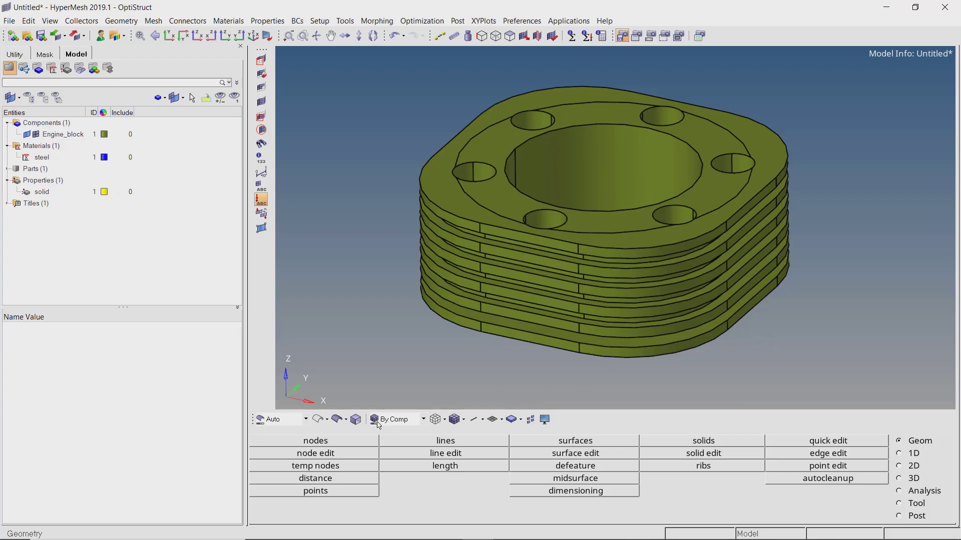
- Create a node at x, y, z = 0, 0, 0 inside the bore
click(349, 442)
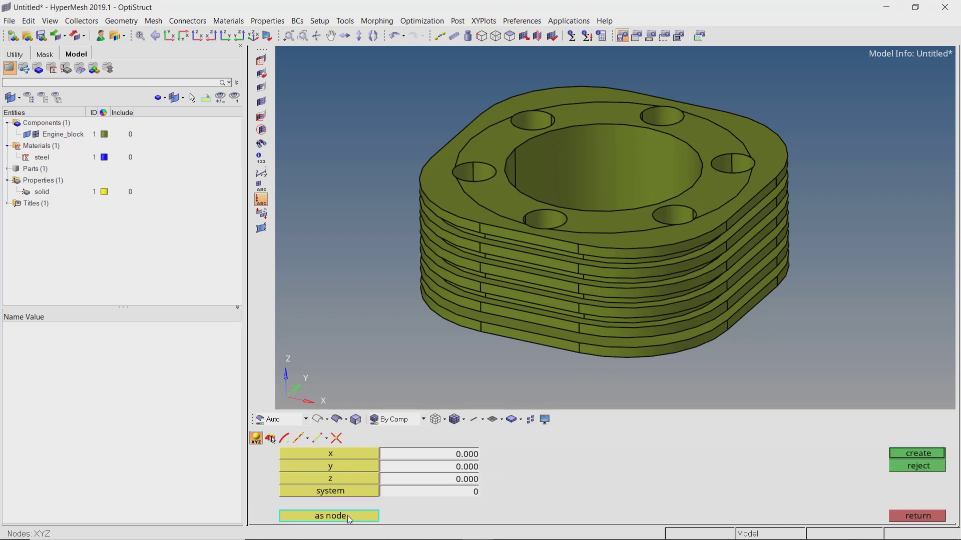
click(903, 453)
ctrl+drag(676, 278, 624, 255)
key(Escape)
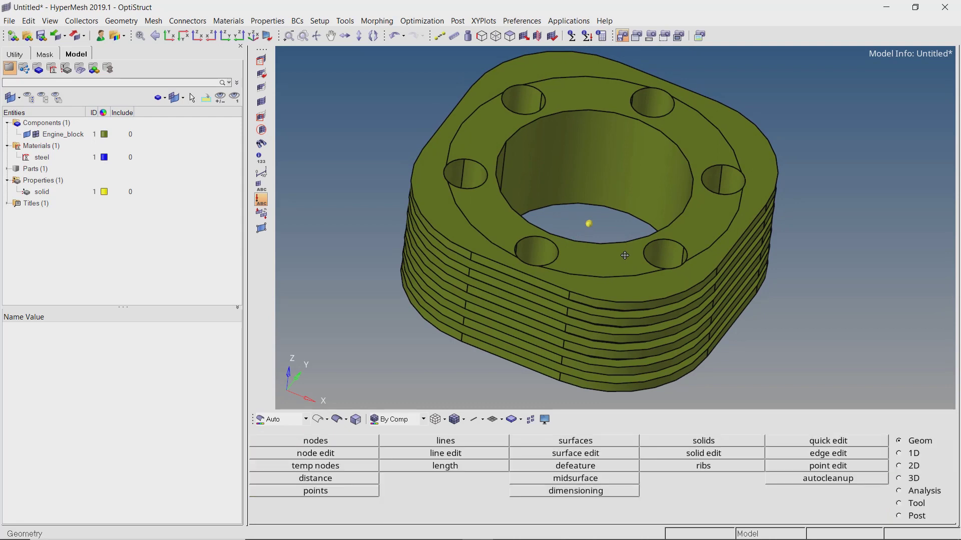
- Display the new node's ID number 1 in the model
click(918, 505)
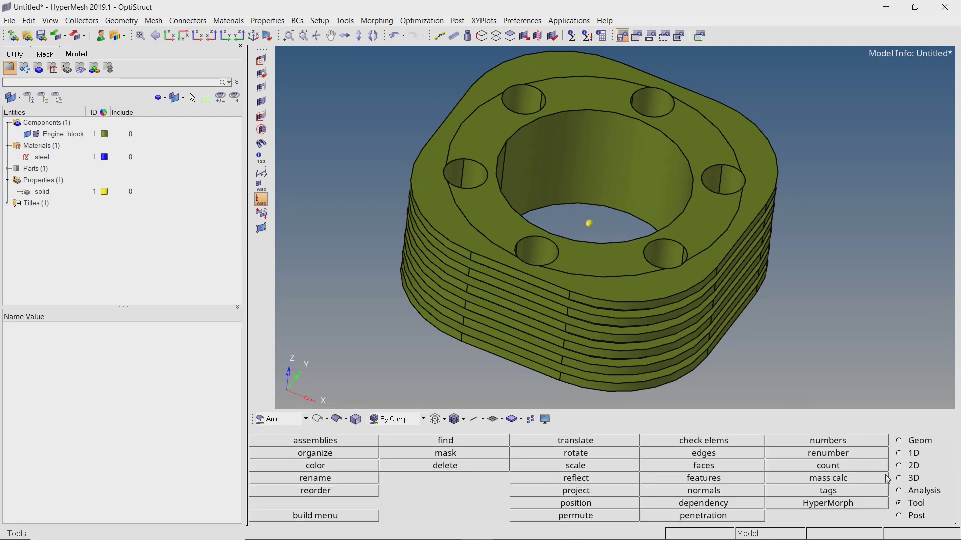
click(844, 440)
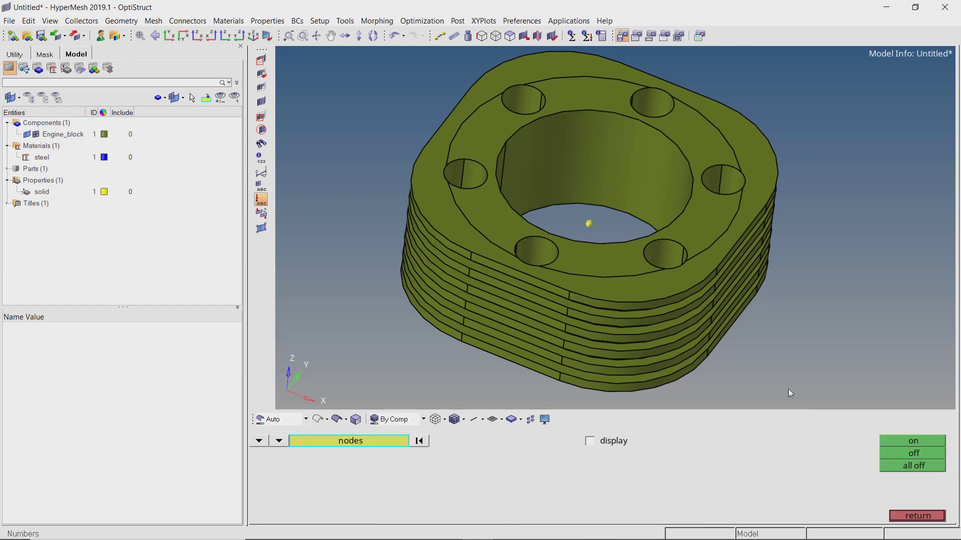
click(590, 224)
click(909, 441)
click(916, 516)
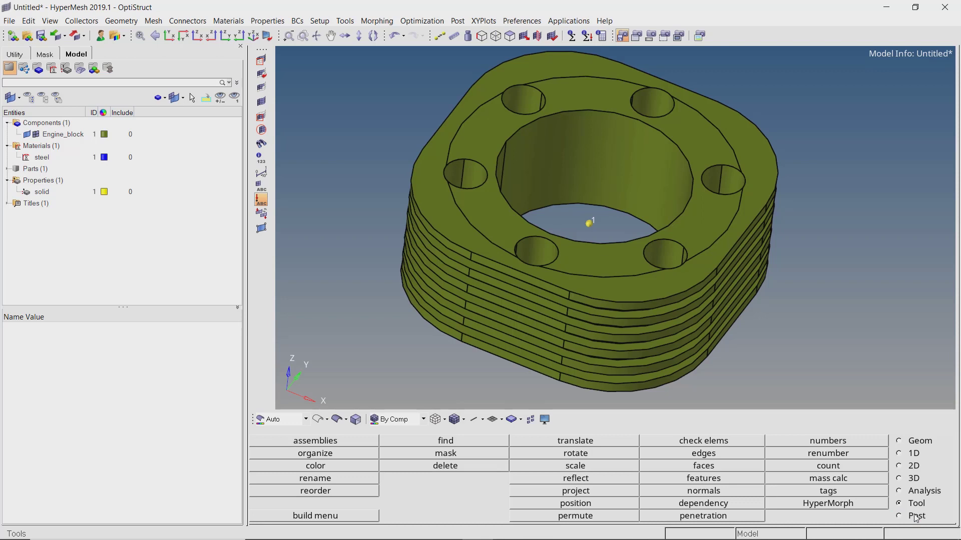
- Set up volume tetra meshing of the engine solid with R-trias and curvature/proximity refinement
click(912, 479)
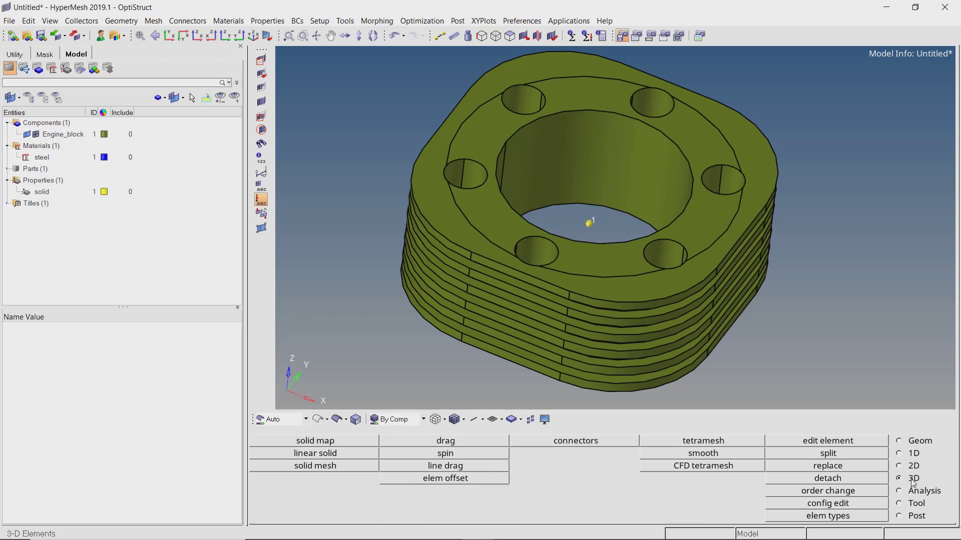
click(760, 443)
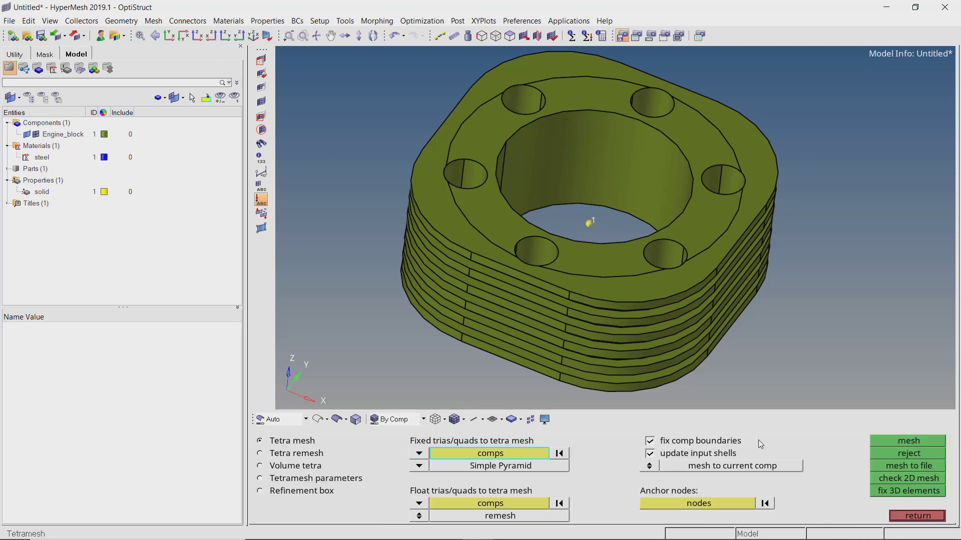
click(310, 467)
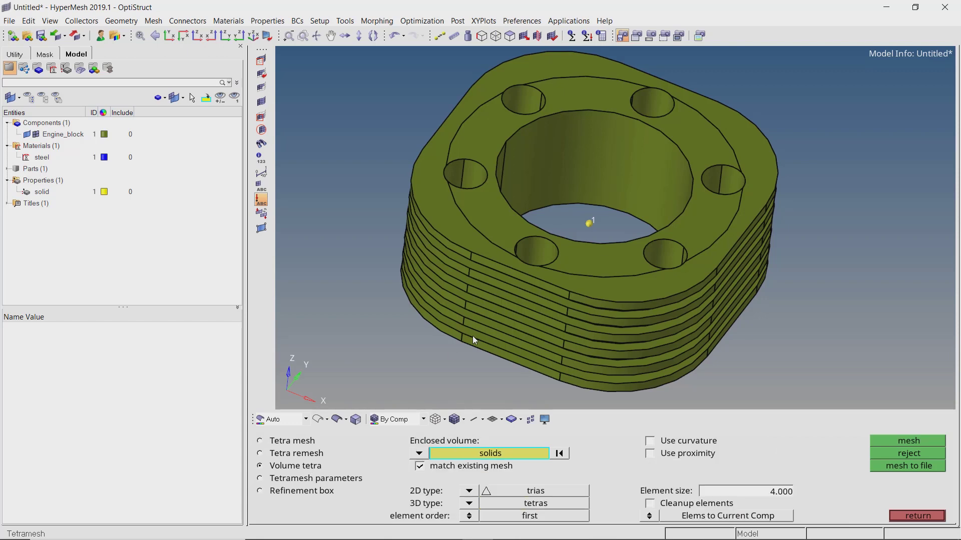
click(509, 308)
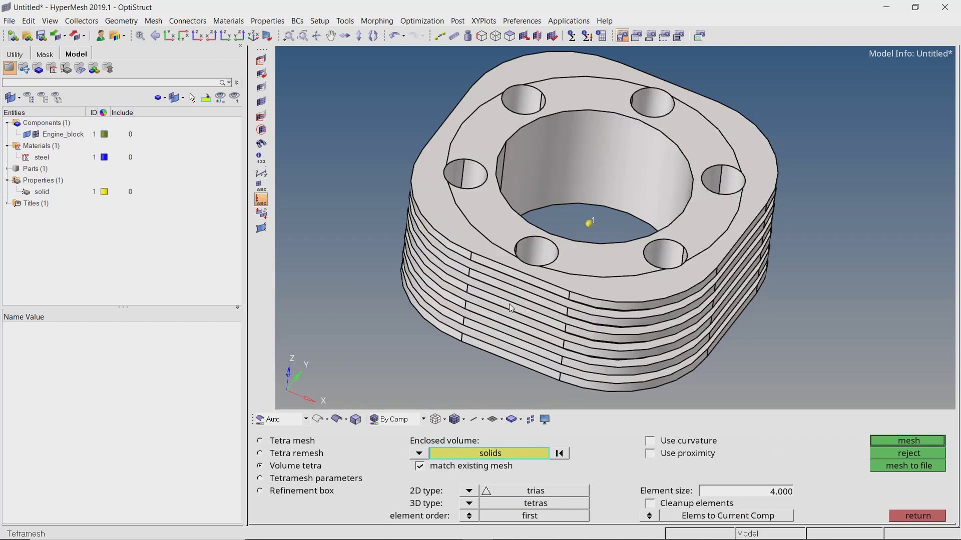
click(469, 492)
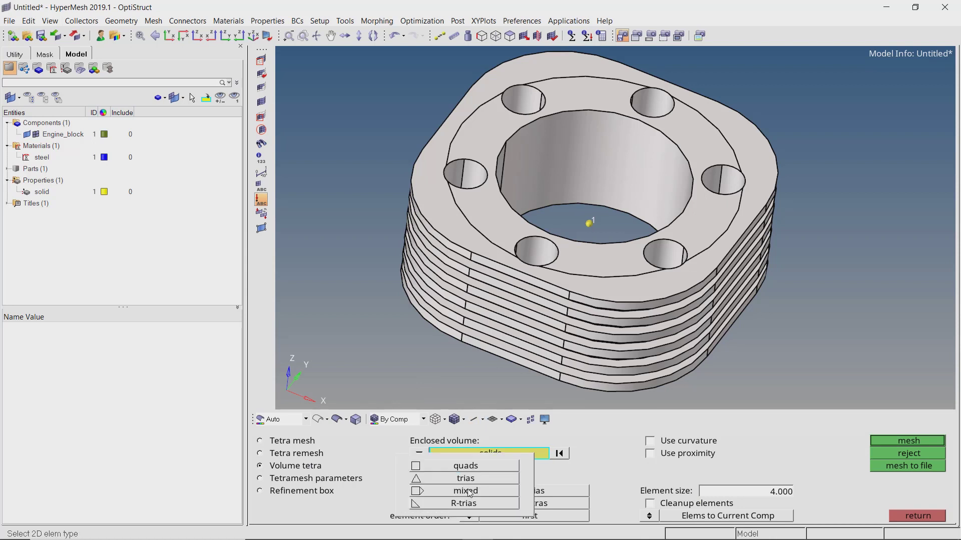
click(468, 504)
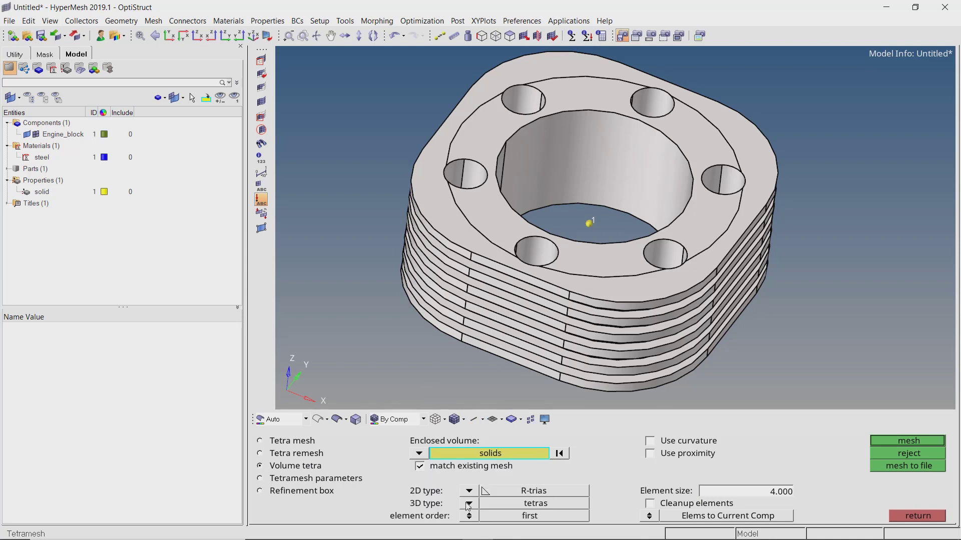
click(651, 443)
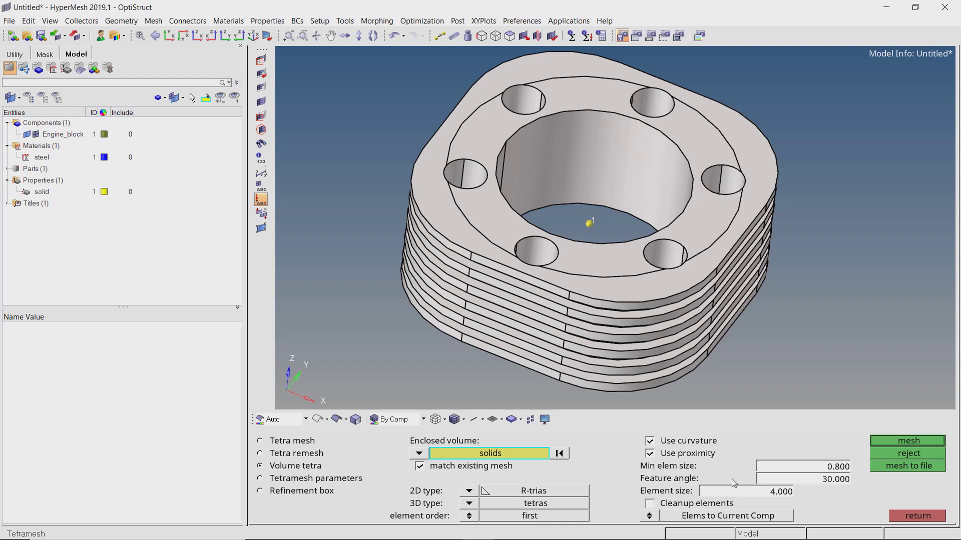
- Mesh with element size 8, minimum size 1, elements into the solid's component
double_click(774, 494)
text(8)
key(Return)
double_click(830, 469)
text(1)
key(Return)
click(649, 516)
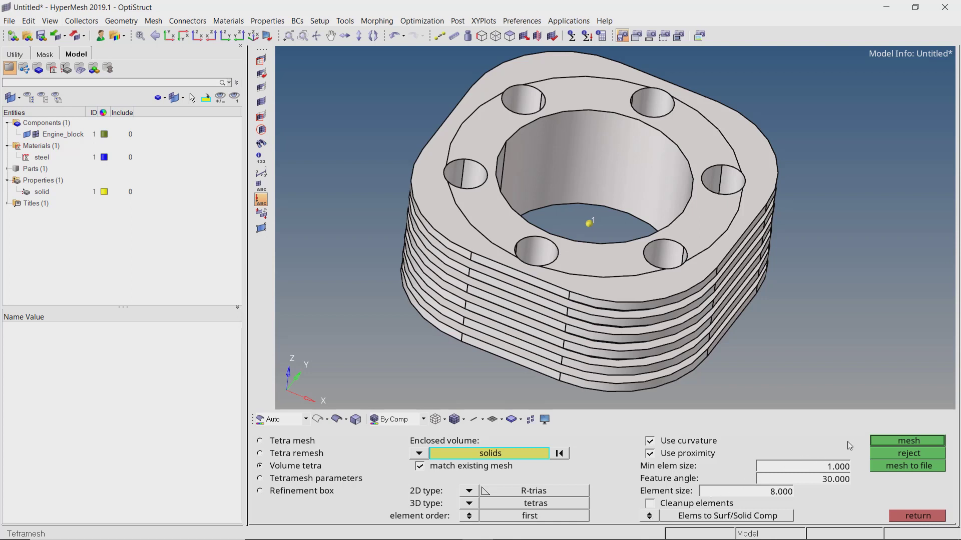
click(872, 439)
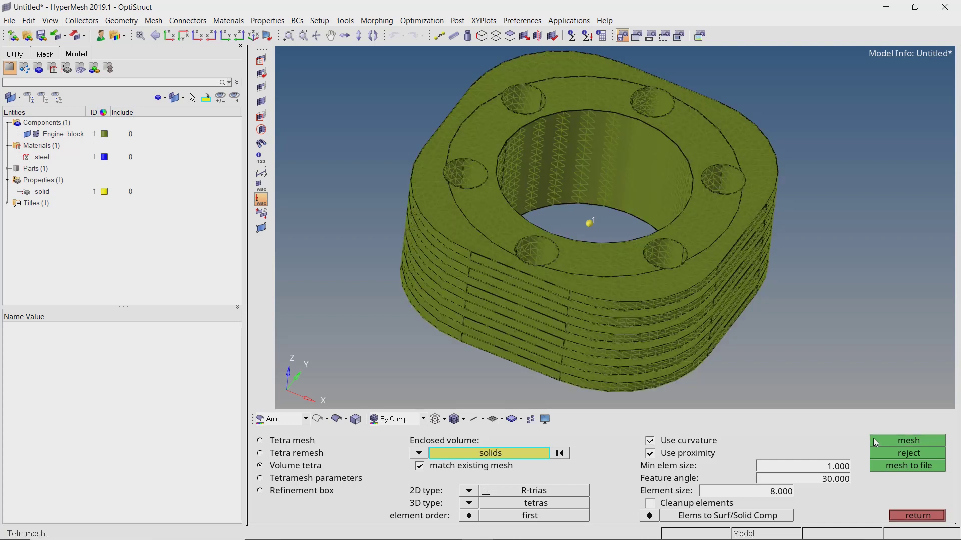
click(455, 421)
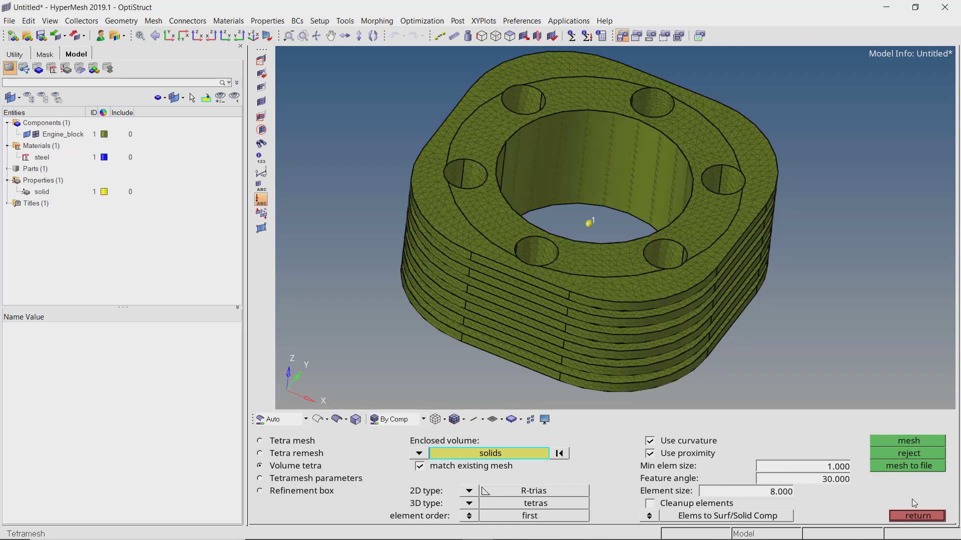
- Delete all solids and their bounding surfaces, leaving only the tetra mesh
click(932, 517)
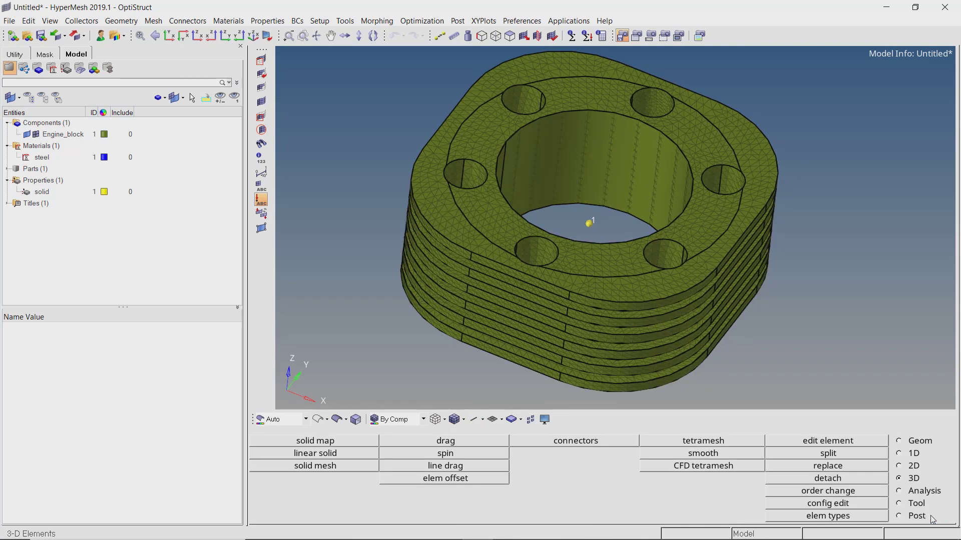
key(F2)
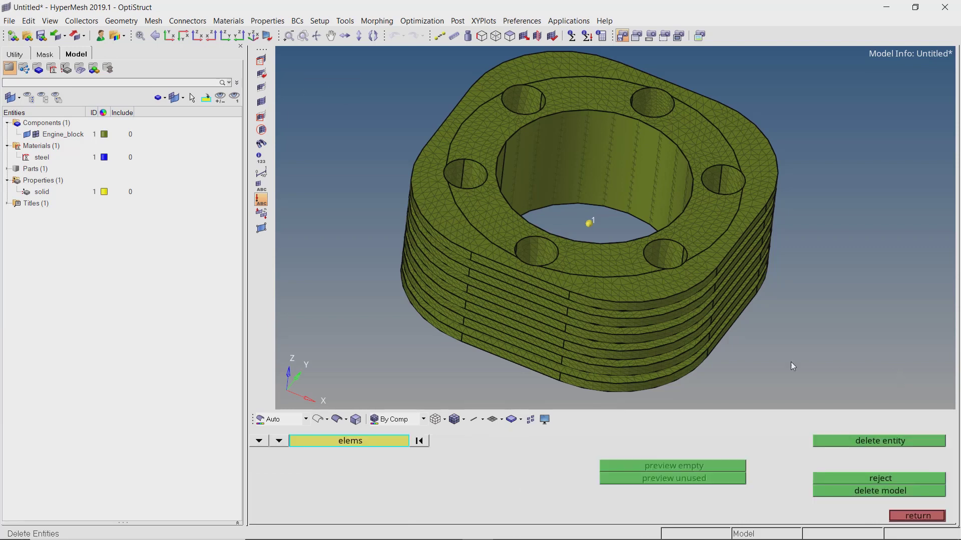
click(265, 442)
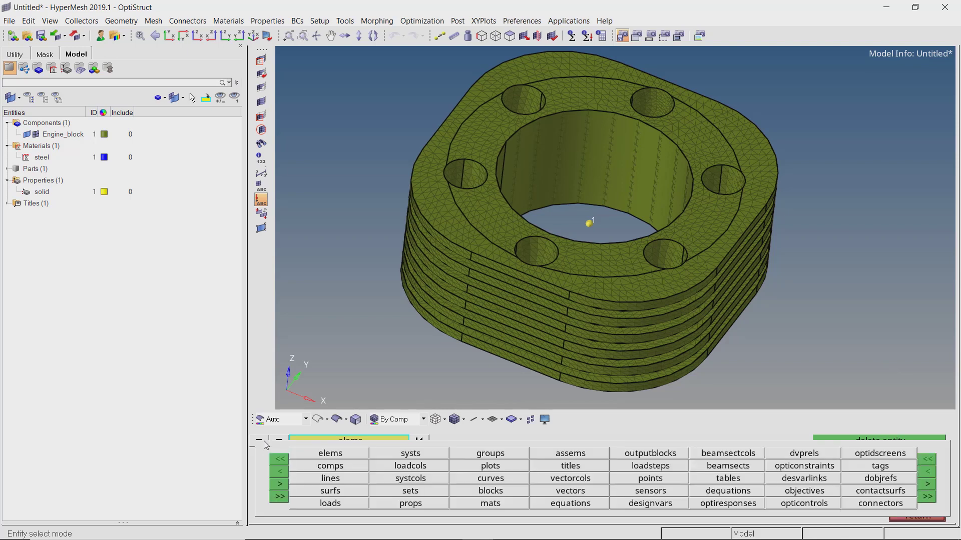
click(927, 484)
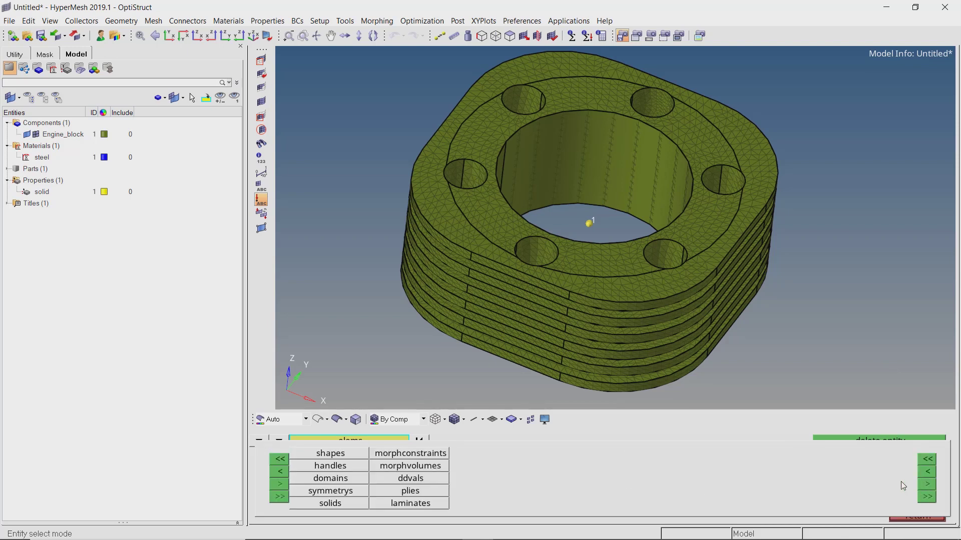
click(331, 506)
click(338, 443)
click(376, 479)
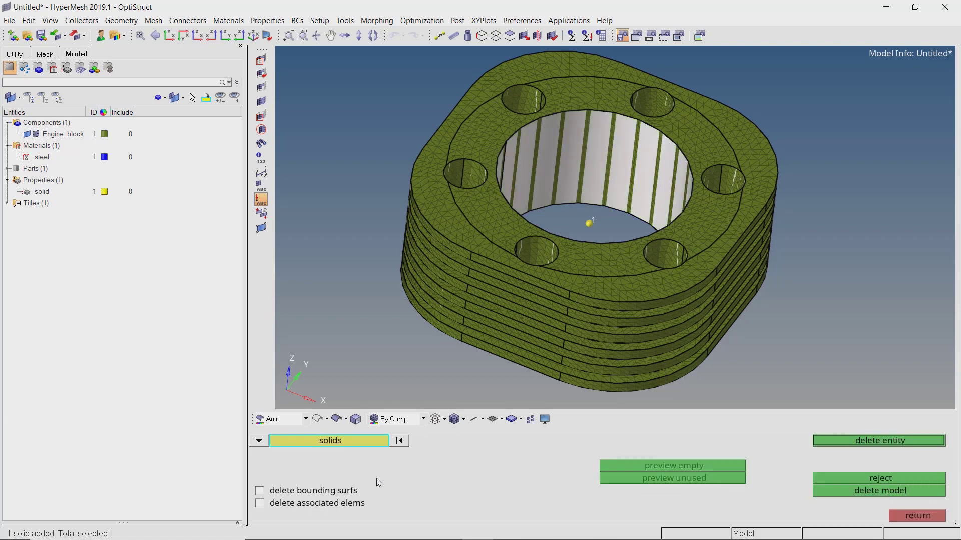
click(260, 492)
click(886, 445)
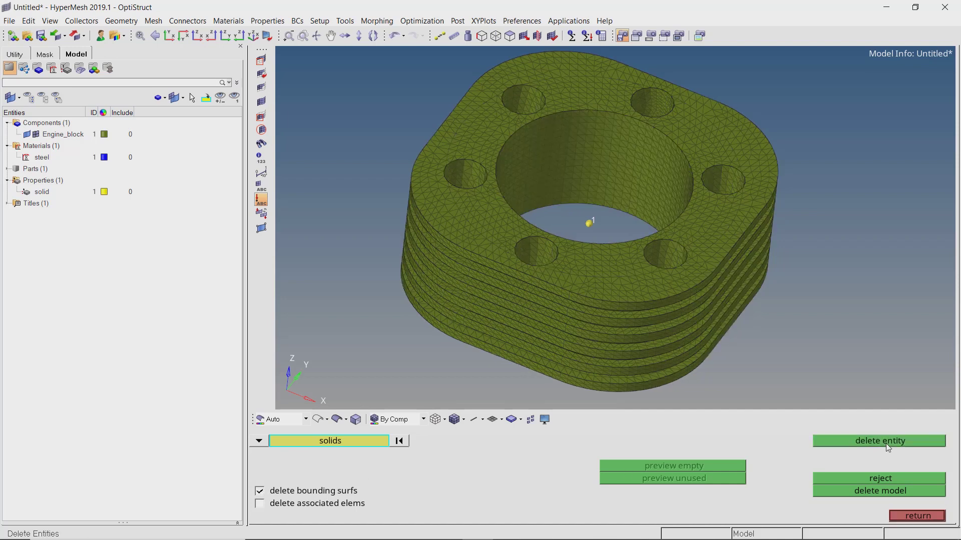
click(910, 520)
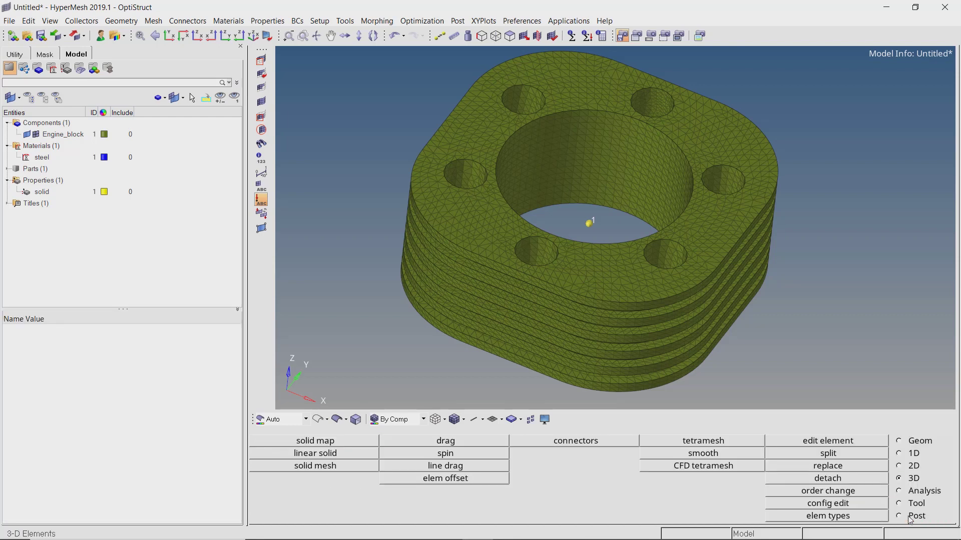
- Scale all elements down uniformly by 1000 about node 1 with the scale tool
click(914, 506)
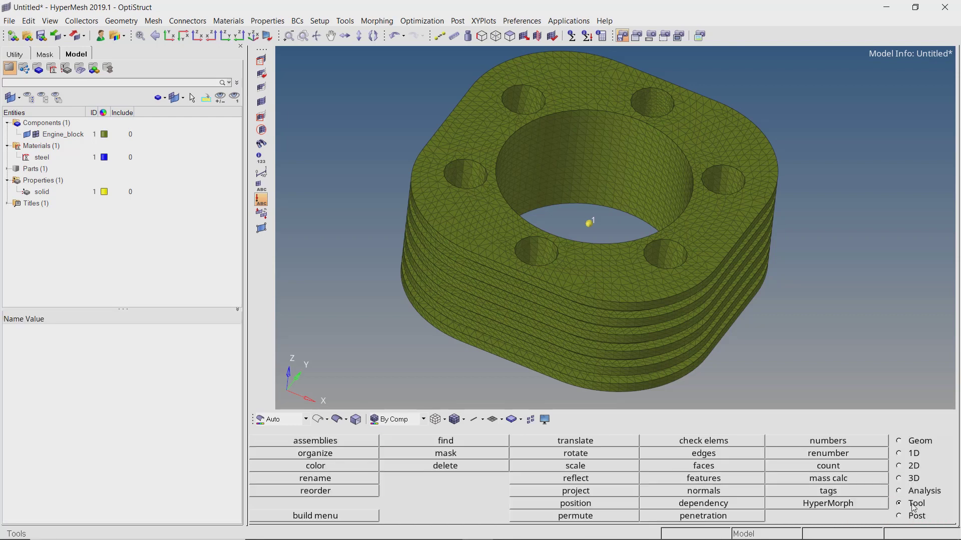
click(594, 466)
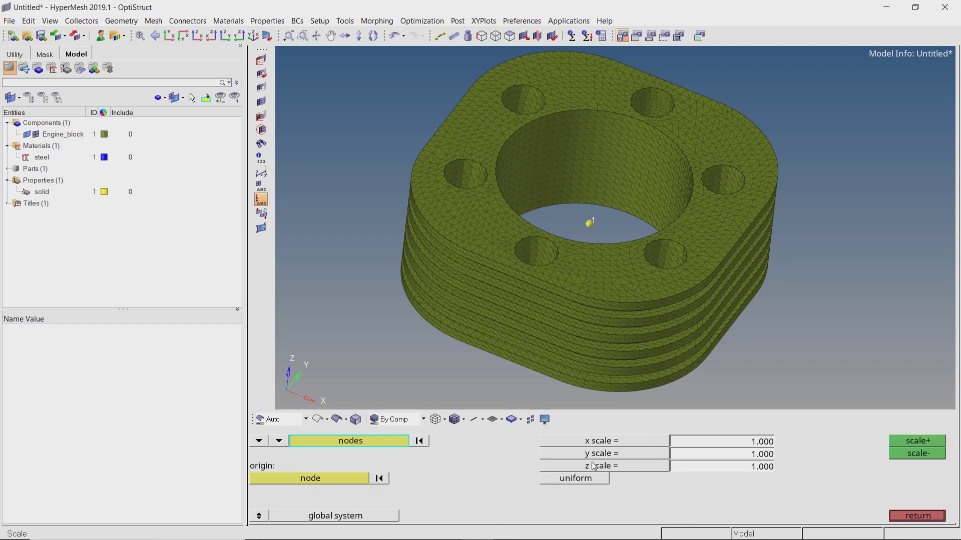
click(259, 442)
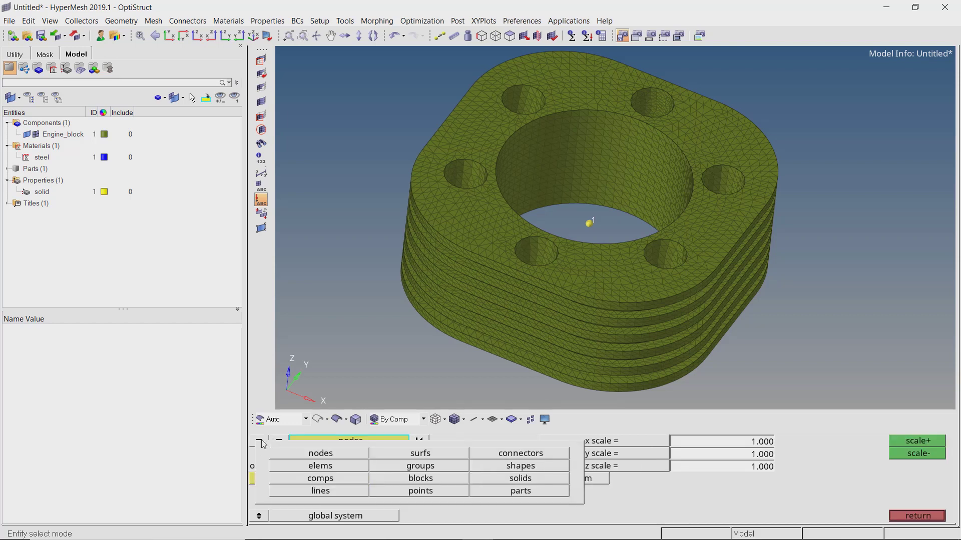
click(345, 467)
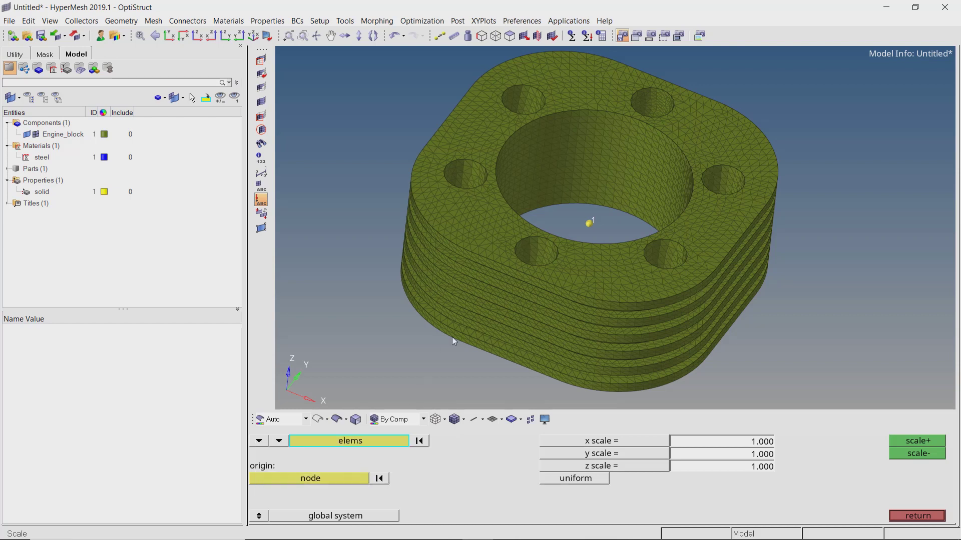
scroll(520, 298, down, 2)
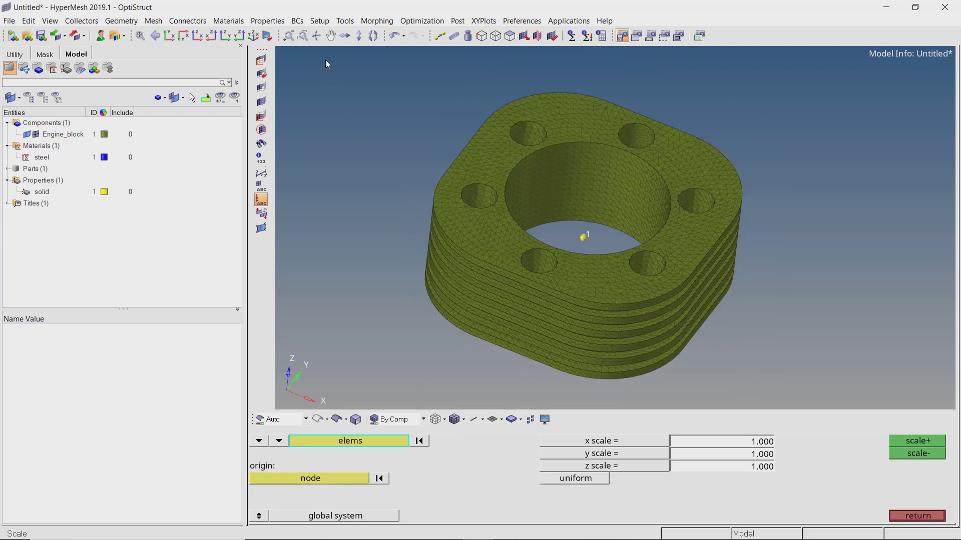
drag(325, 59, 833, 398)
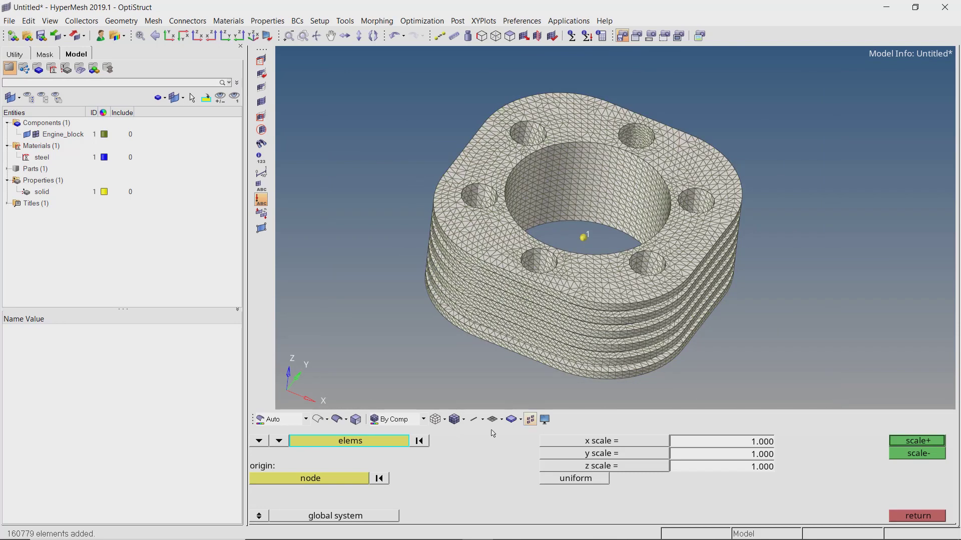
click(343, 478)
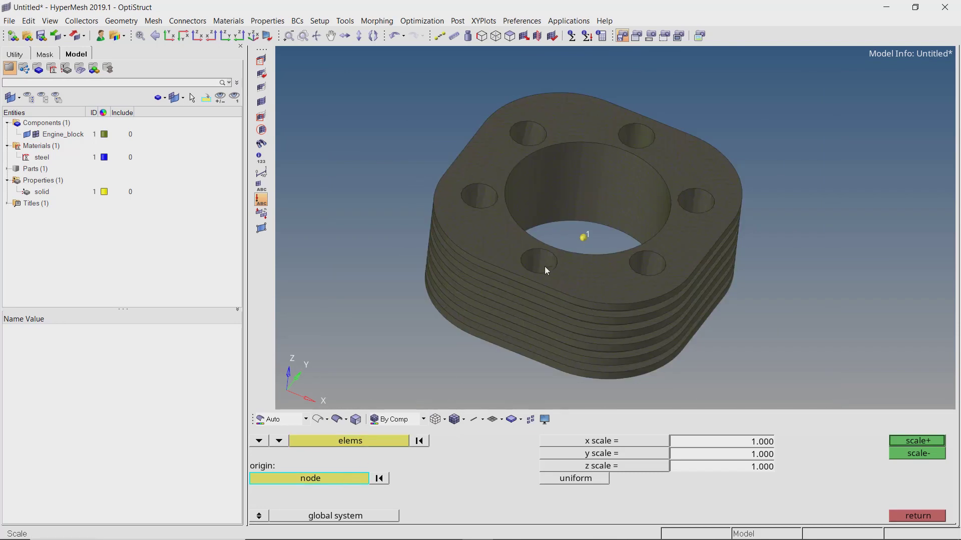
click(583, 238)
click(585, 480)
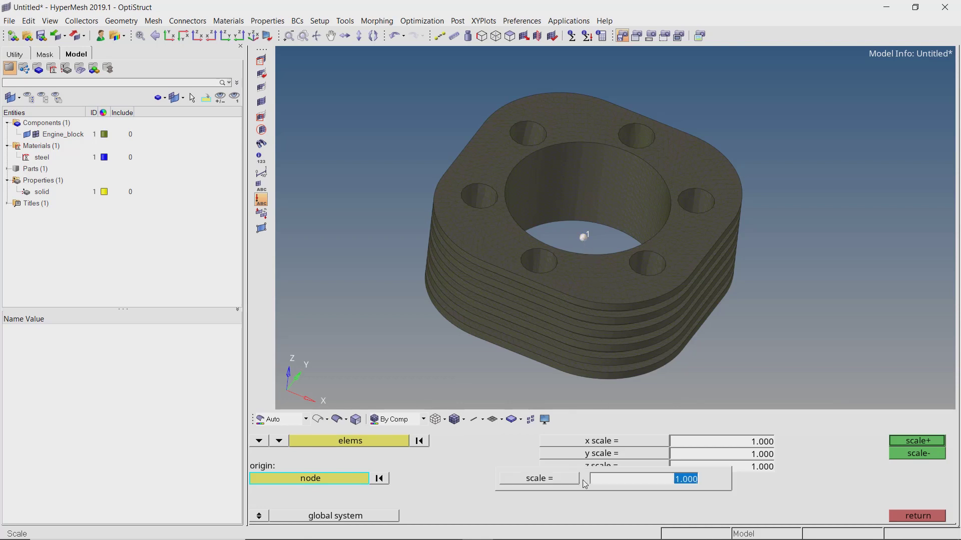
text(1000)
key(Return)
click(900, 455)
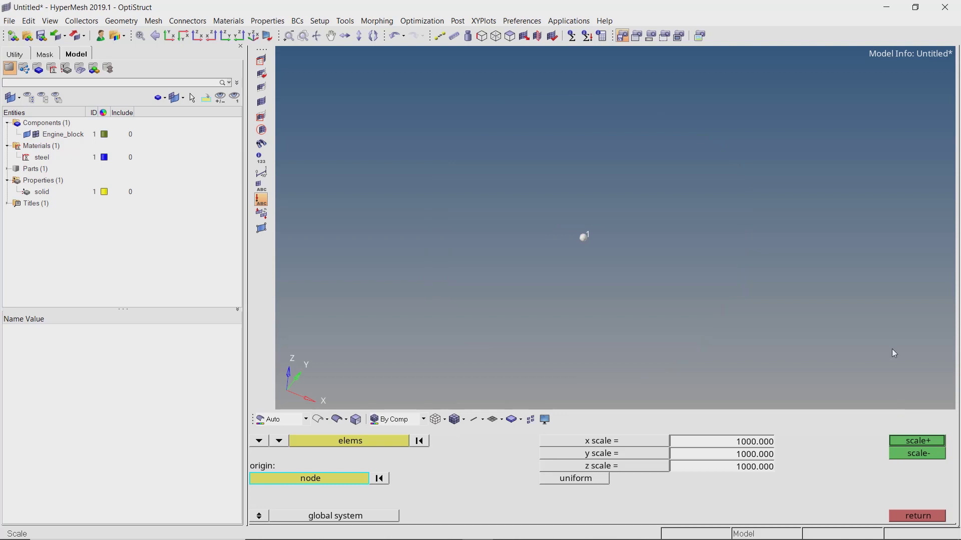
- Fit the shrunken model in view and add a load collector named ambient
key(f)
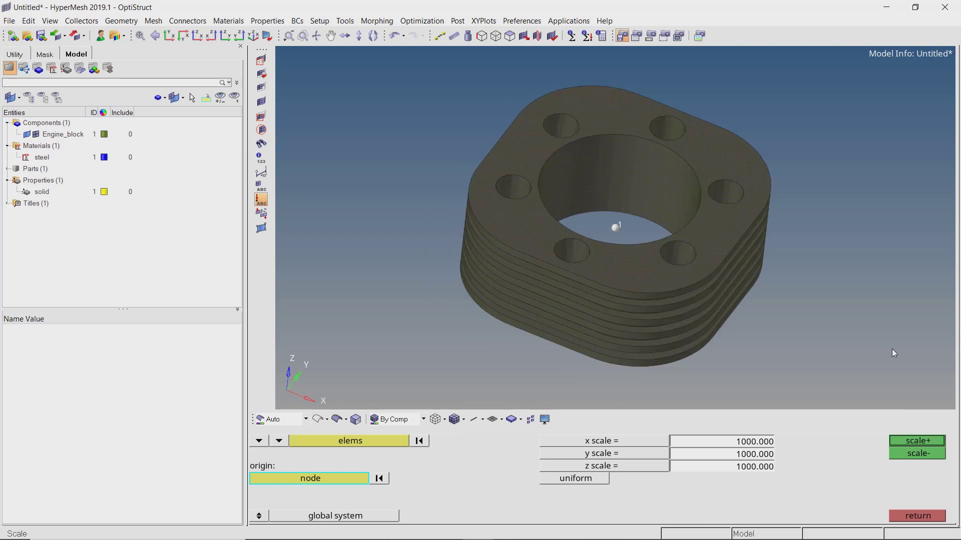
click(896, 516)
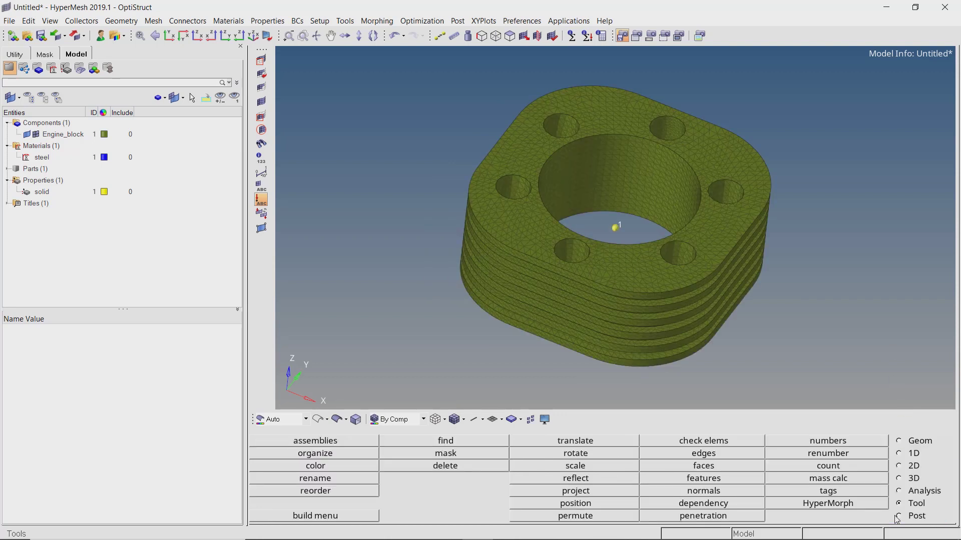
right_click(200, 131)
mouse_move(240, 136)
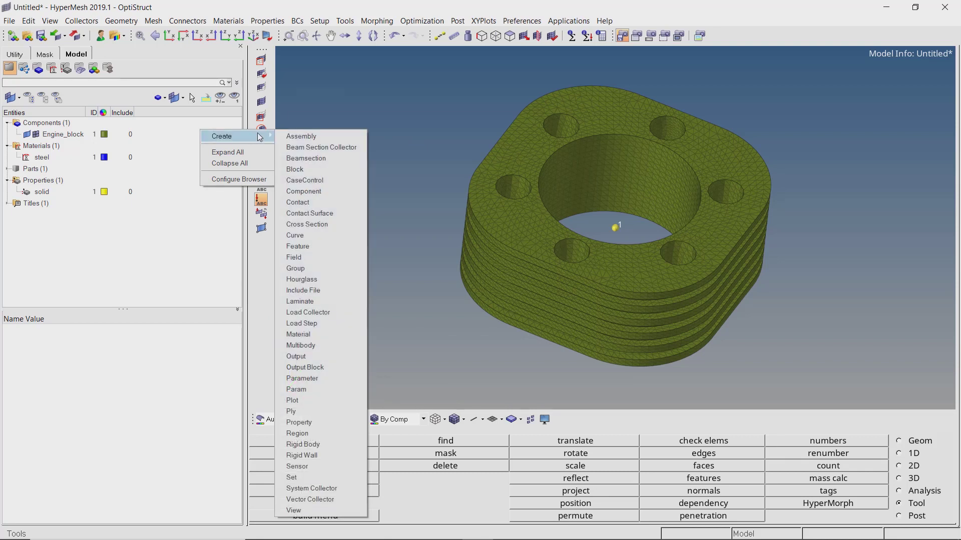
click(347, 314)
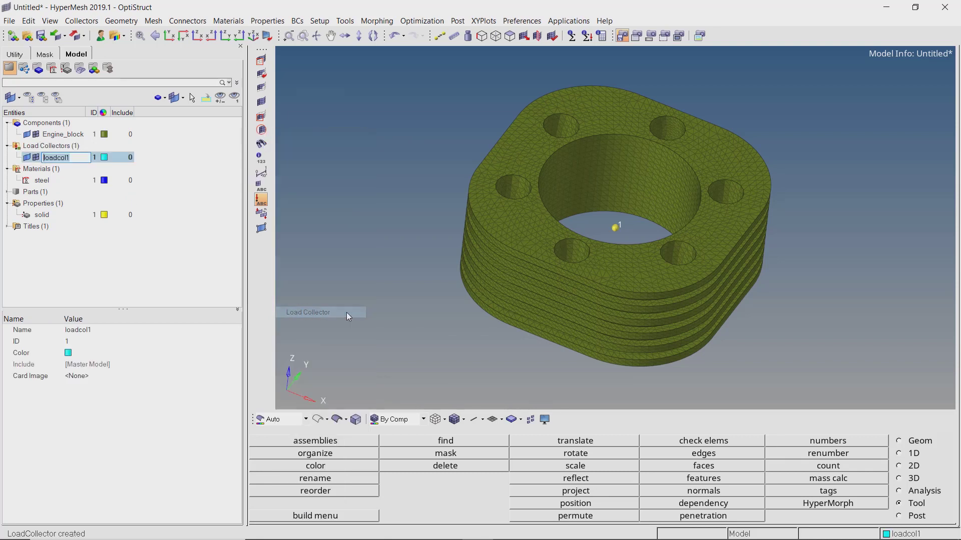
text(ambient)
key(Return)
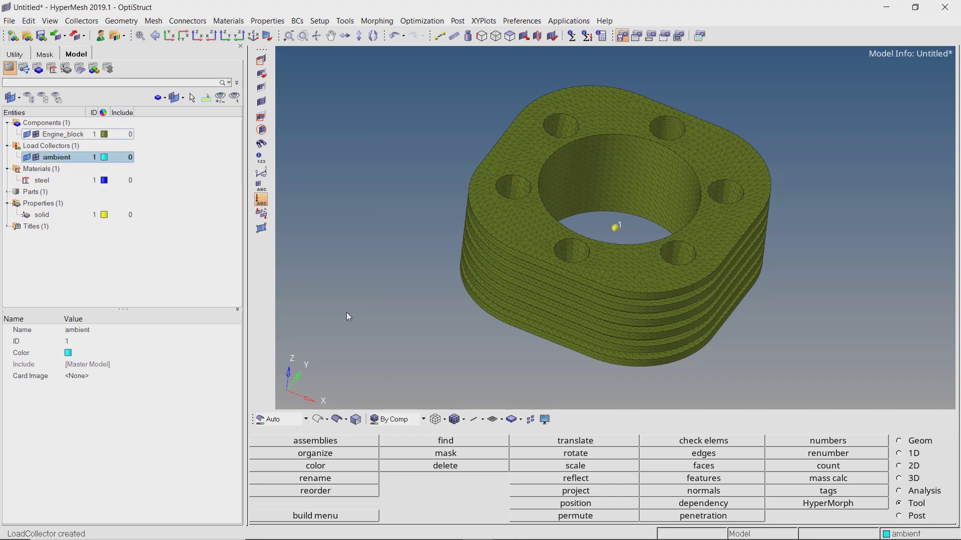
- Select node 1 in the bore for a constraint with all six DOFs (dof1–dof6) cleared
click(909, 492)
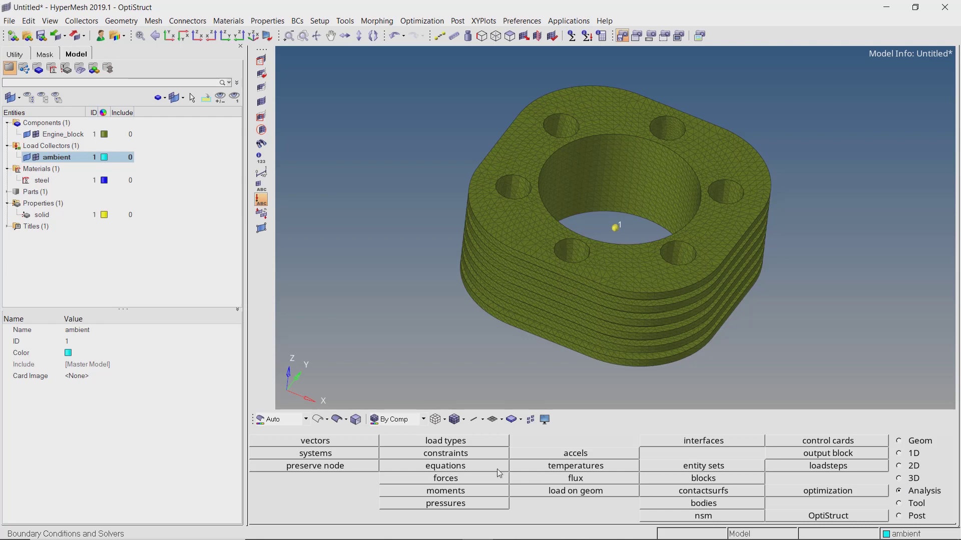
click(474, 455)
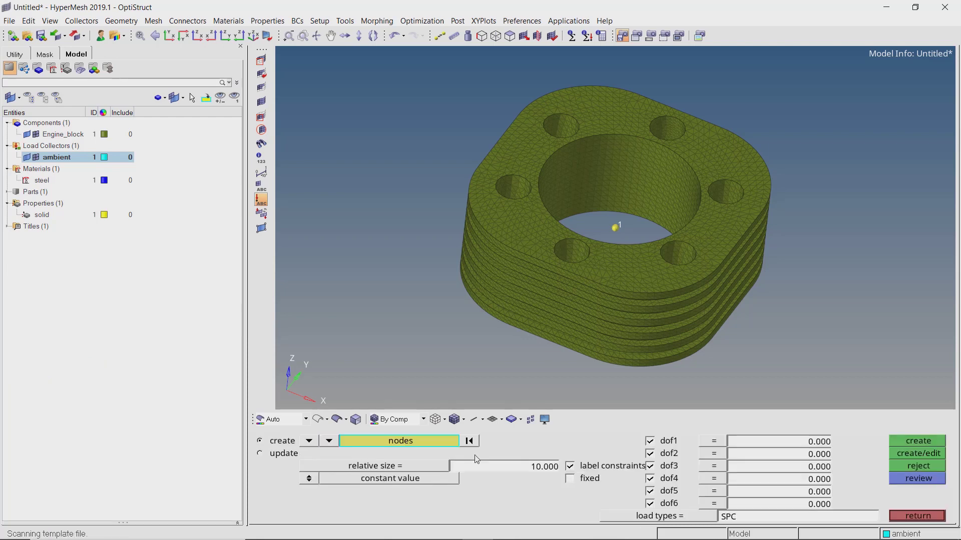
click(615, 226)
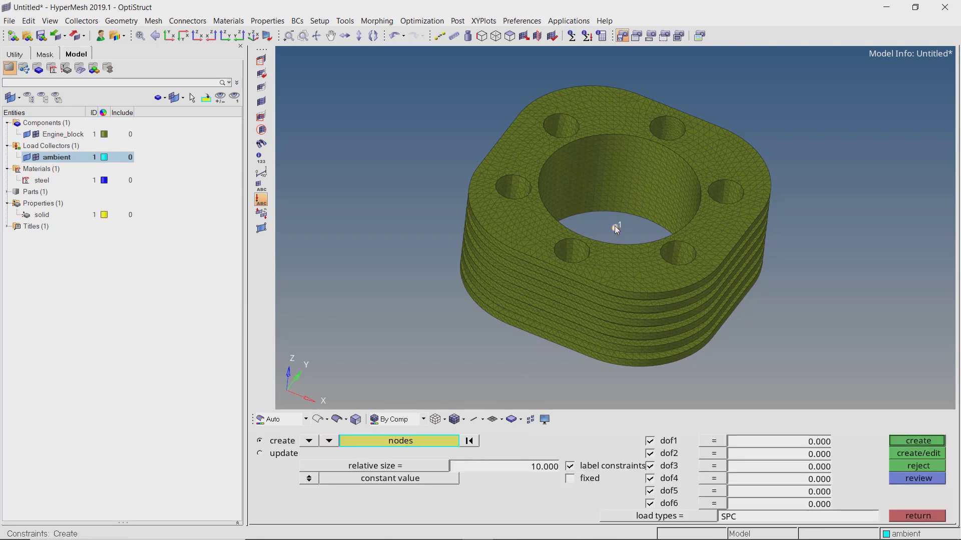
click(650, 440)
click(650, 453)
click(649, 466)
click(649, 479)
click(650, 491)
click(649, 504)
- Create the node 1 constraint with an enforced value D of 30.000
click(920, 453)
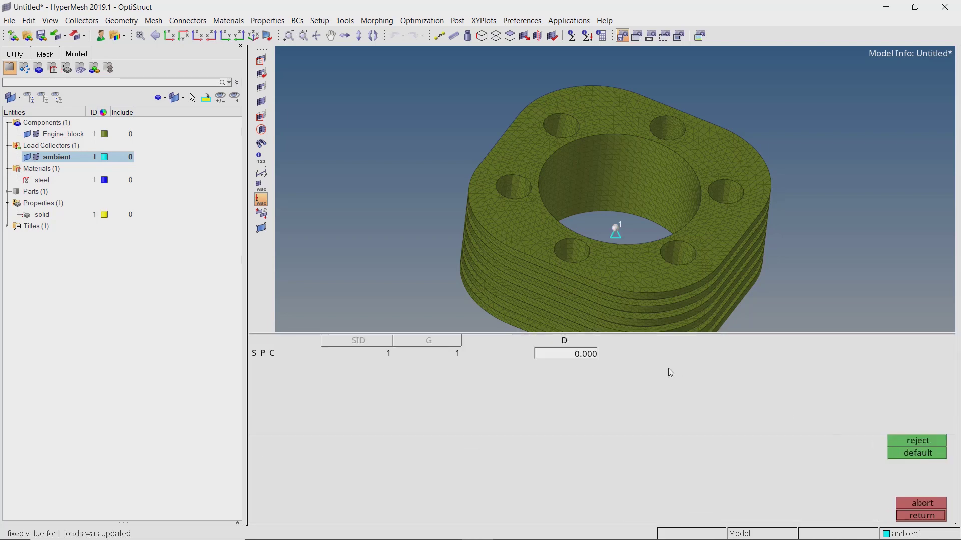
click(591, 354)
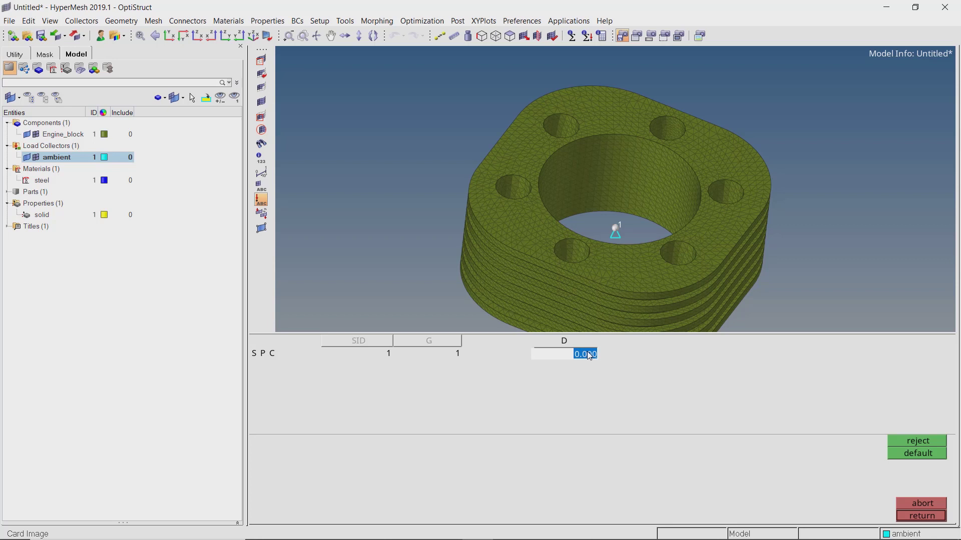
text(30.000)
click(941, 517)
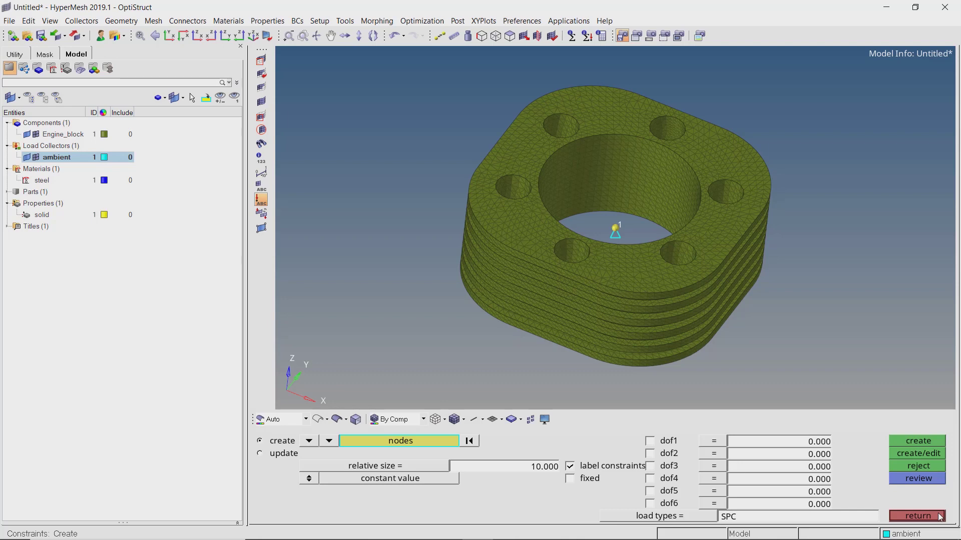
click(941, 517)
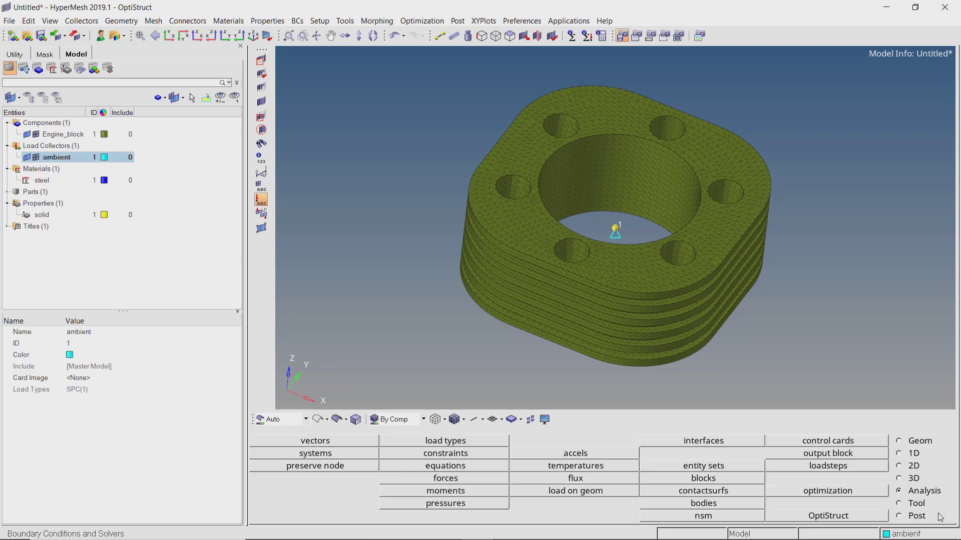
- Create a second load collector in the Model browser named temp
right_click(231, 127)
mouse_move(280, 130)
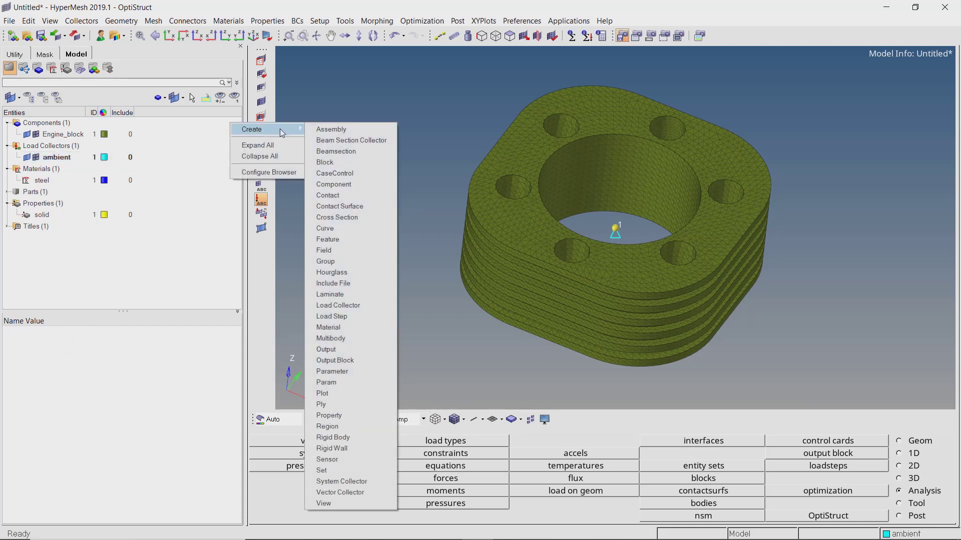
click(383, 305)
text(temp)
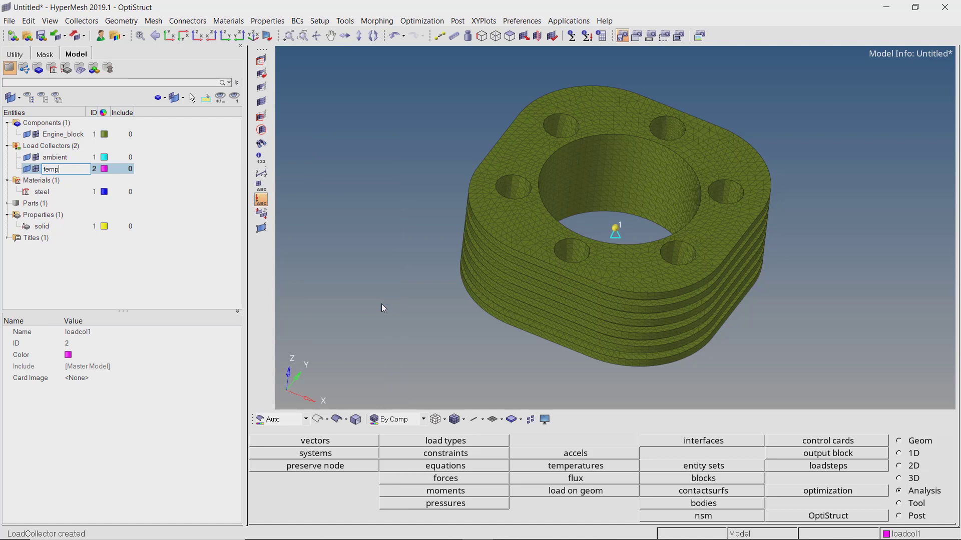
key(Return)
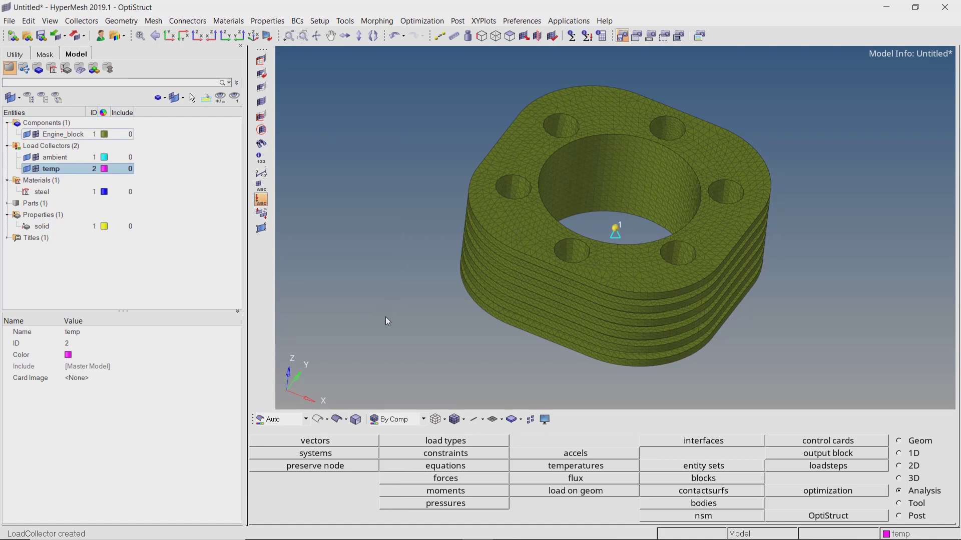
- Constrain the inner bore faces in temp with an enforced temperature D of 120
click(432, 456)
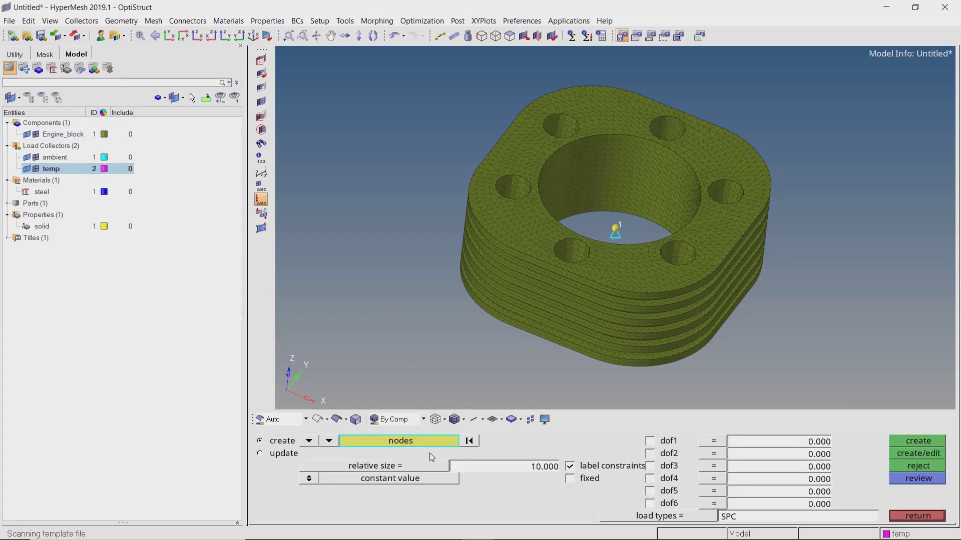
click(336, 439)
click(380, 467)
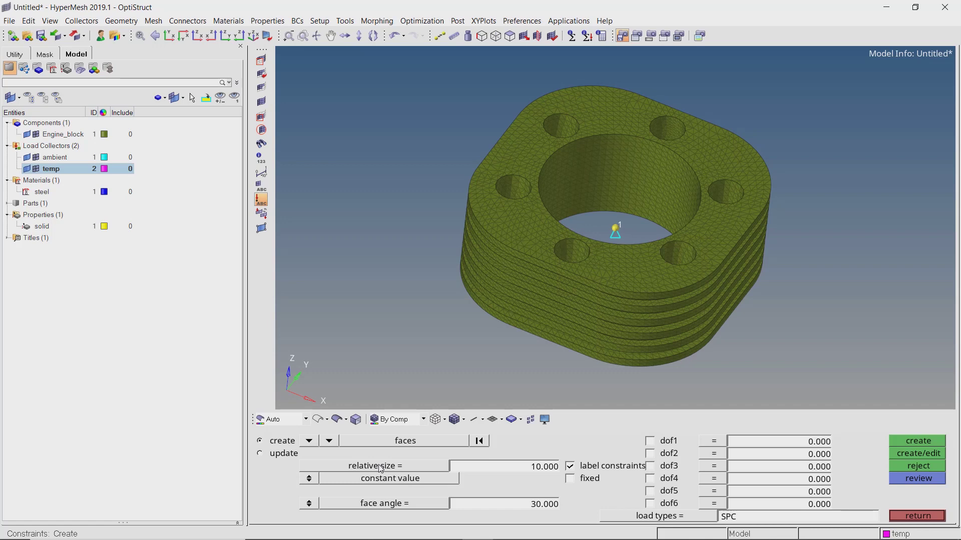
click(635, 193)
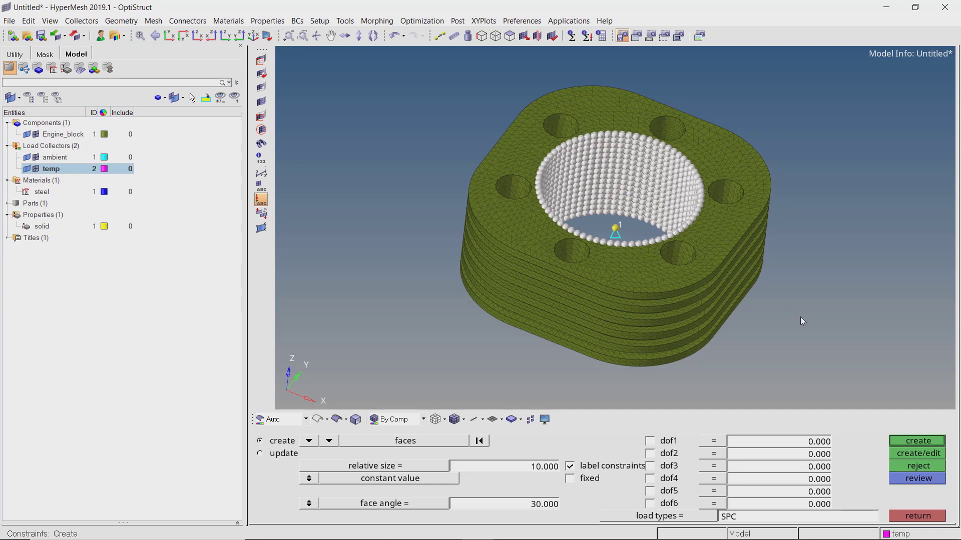
click(899, 454)
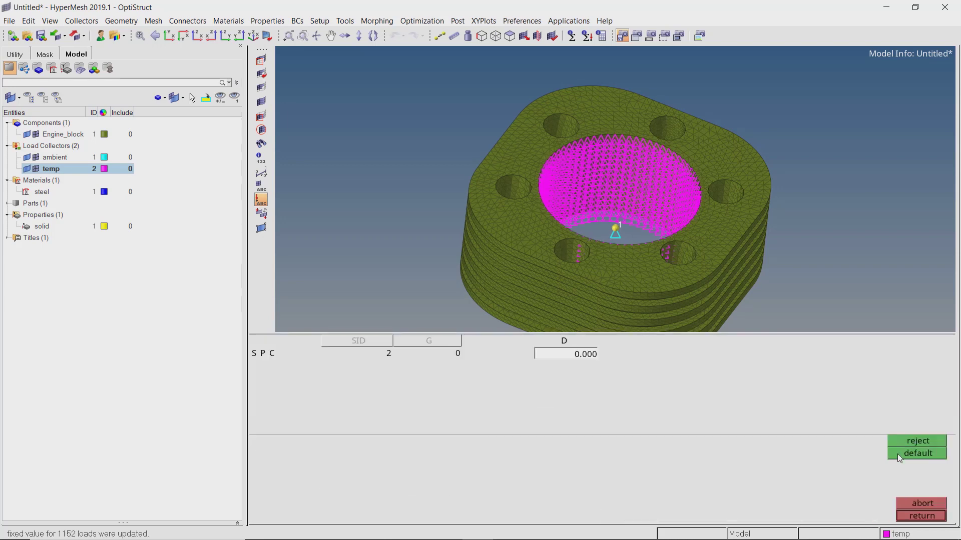
click(592, 356)
text(120)
key(Return)
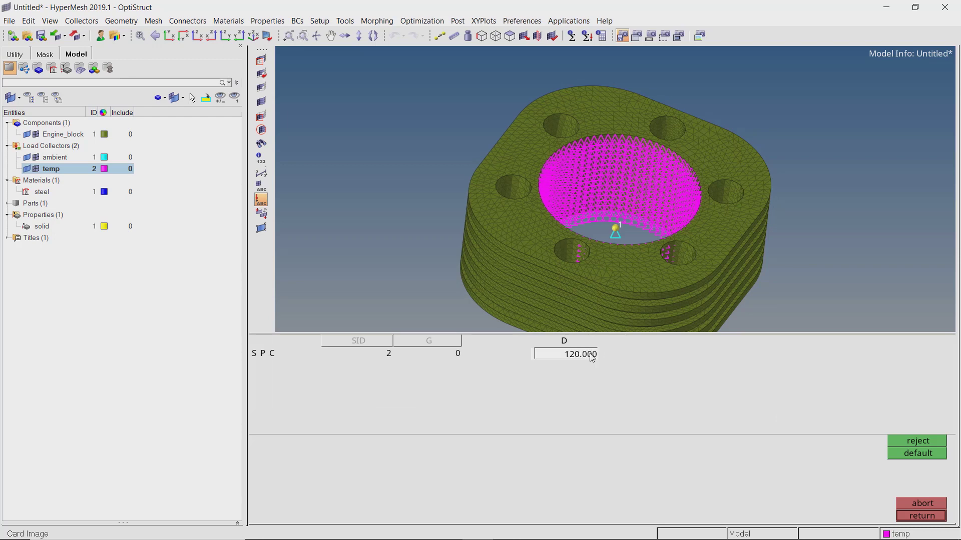
click(921, 516)
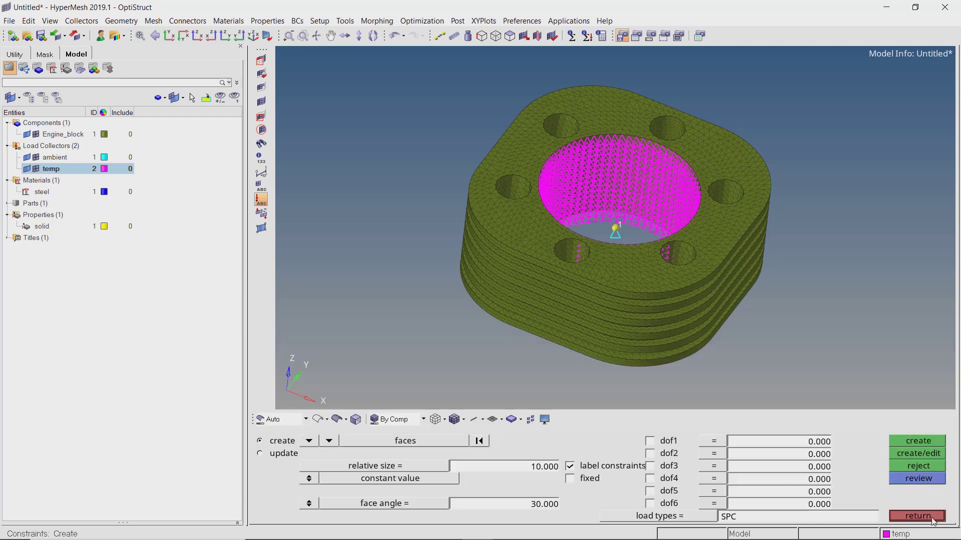
click(917, 516)
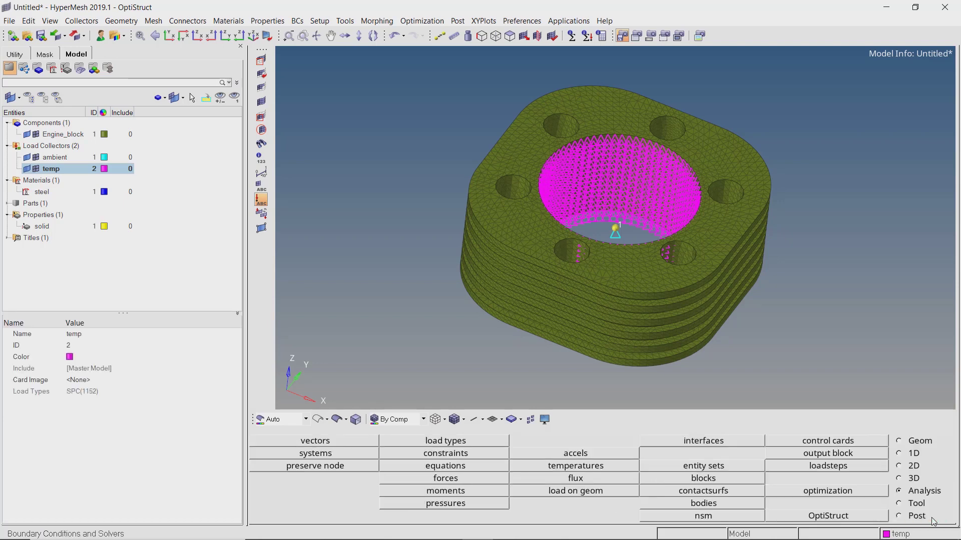
- Create a new load collector named add
right_click(200, 134)
mouse_move(247, 138)
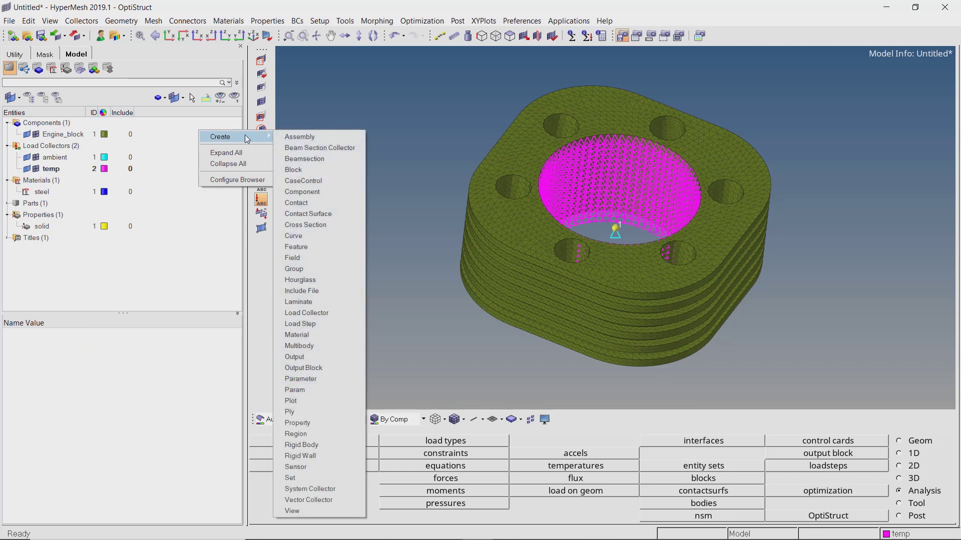
click(352, 314)
text(add)
key(Return)
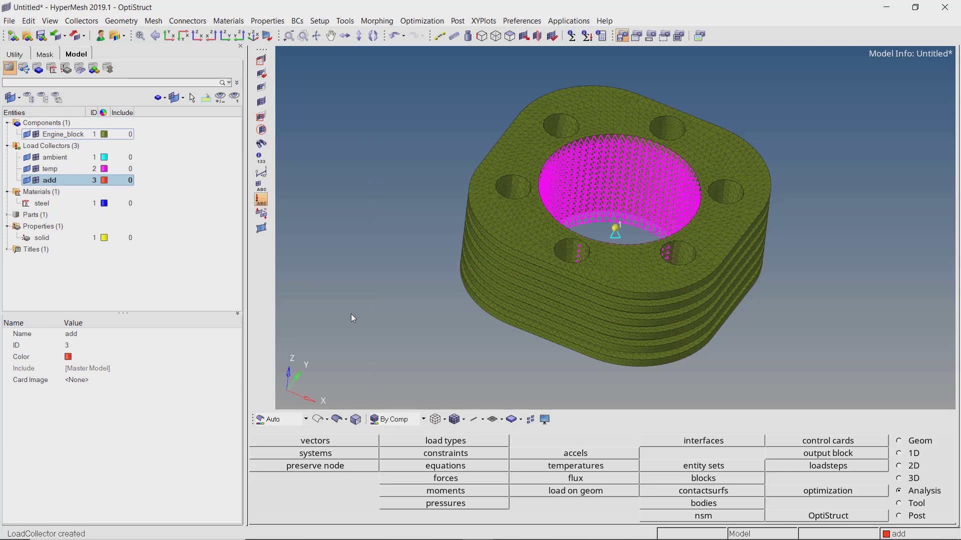
- Set the add collector's card image to SPCADD with SPCADD_Num_Set of 2
click(129, 380)
click(129, 381)
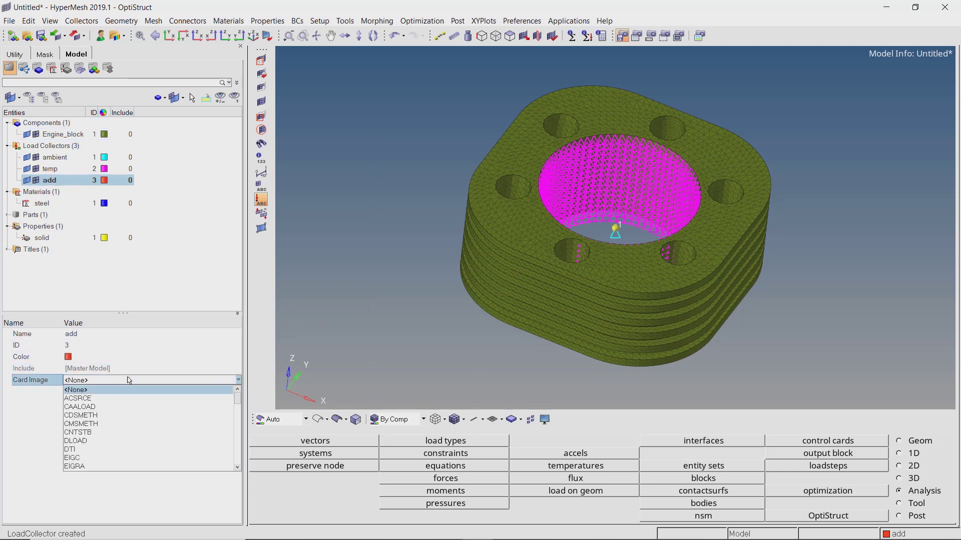
scroll(134, 405, down, 5)
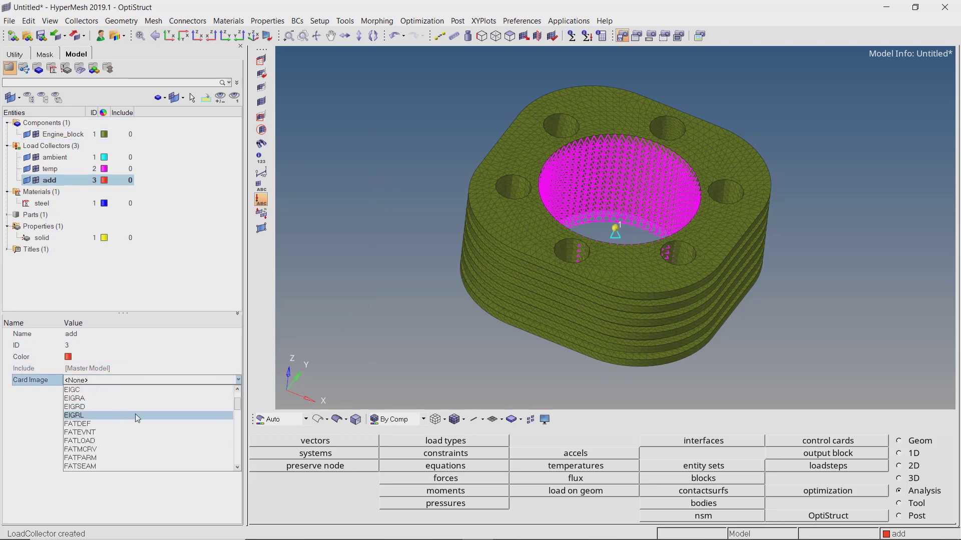
scroll(138, 419, down, 6)
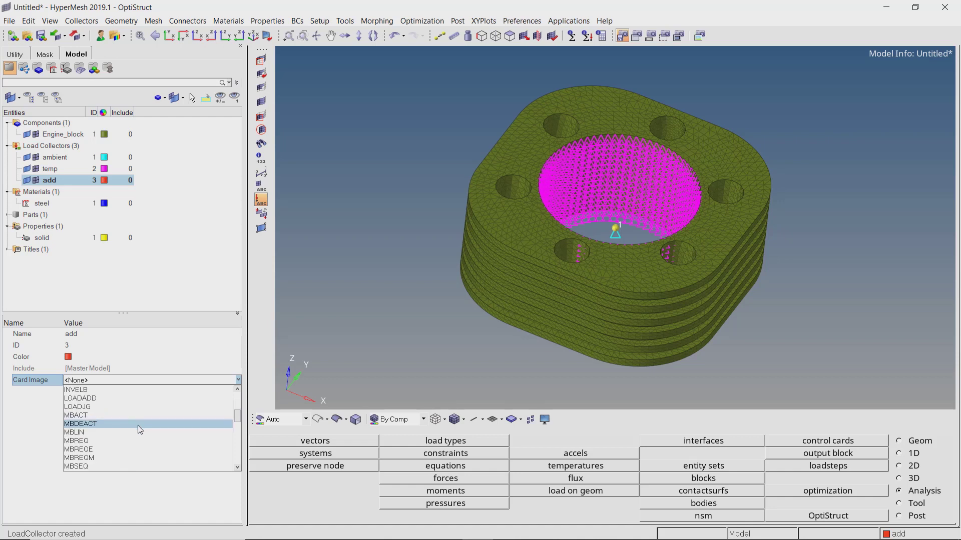
scroll(140, 430, down, 5)
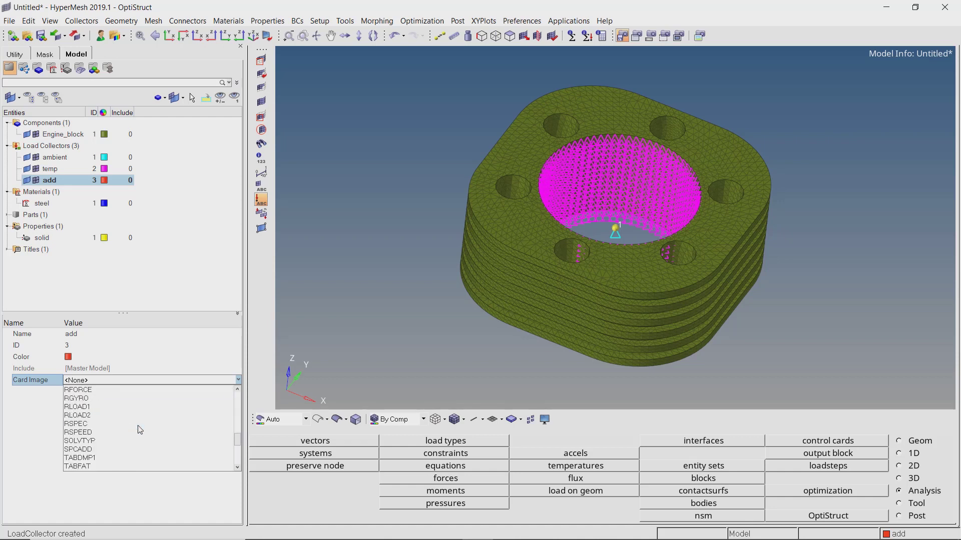
click(144, 449)
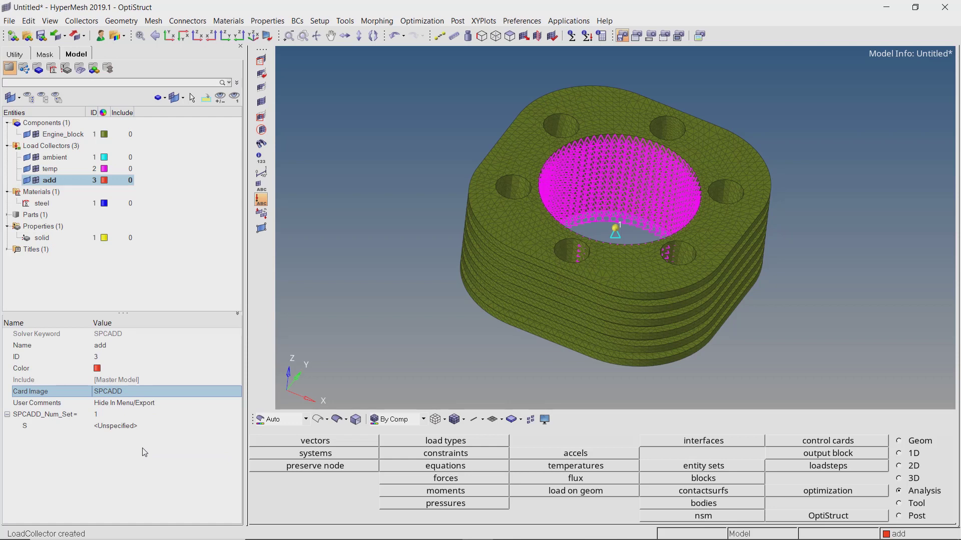
click(140, 415)
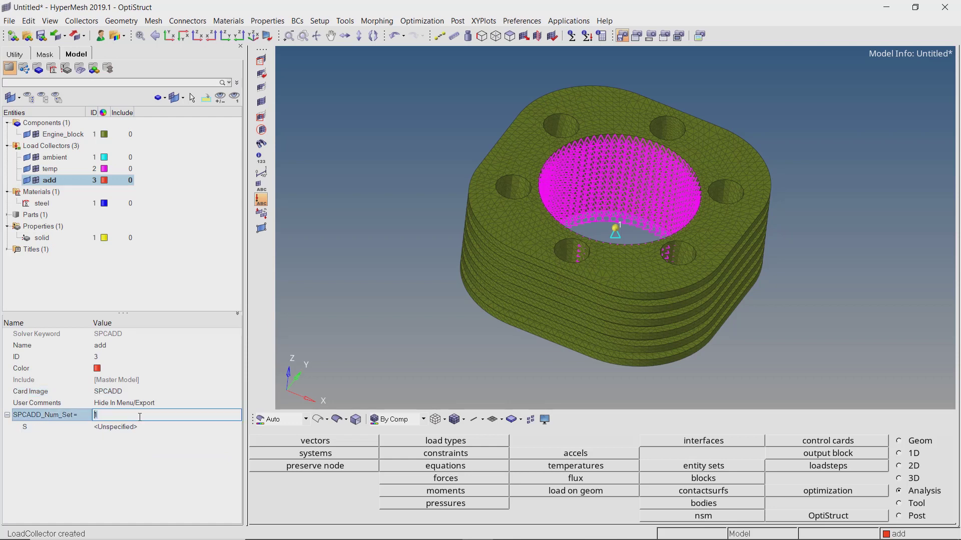
text(2)
key(Return)
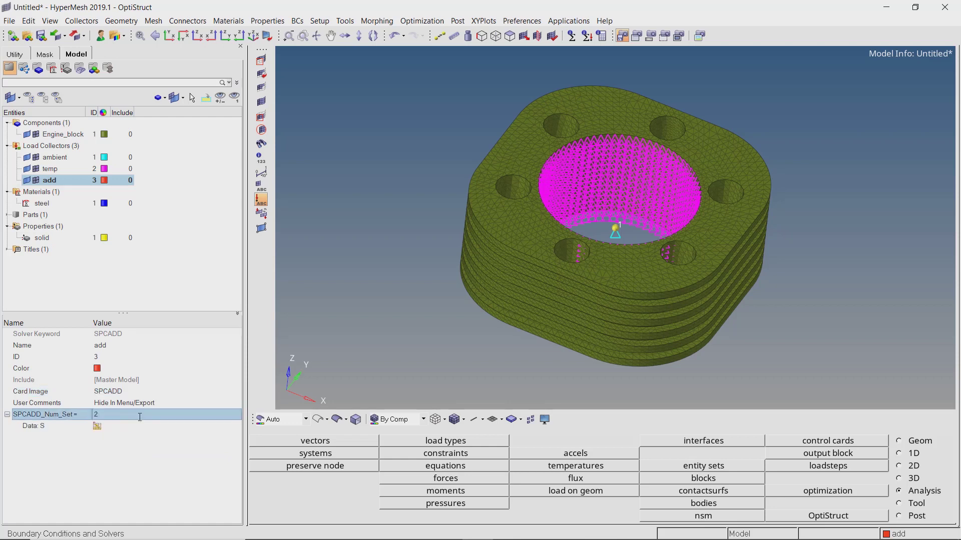
- Assign ambient as set 1 and temp as set 2 in the SPCADD entries
click(99, 428)
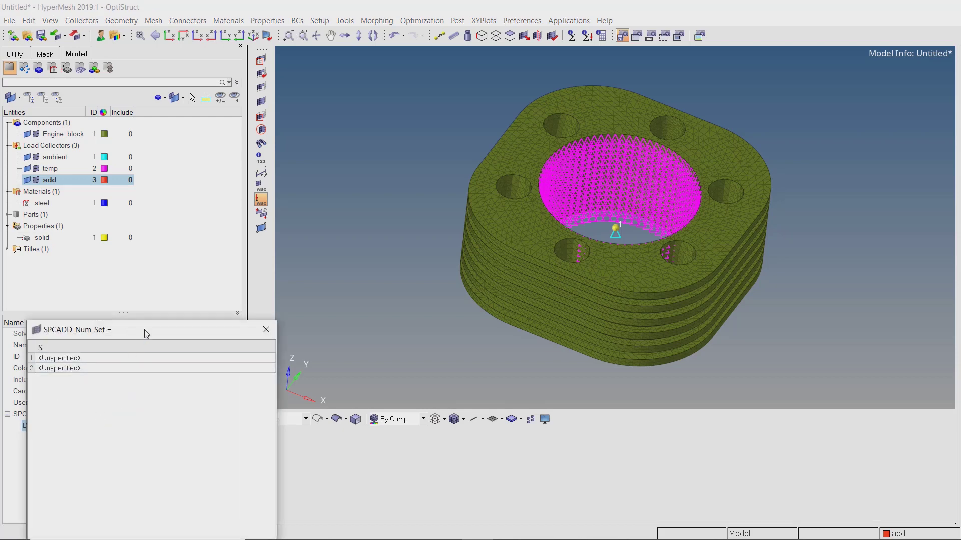
drag(147, 332, 170, 262)
click(163, 287)
click(163, 287)
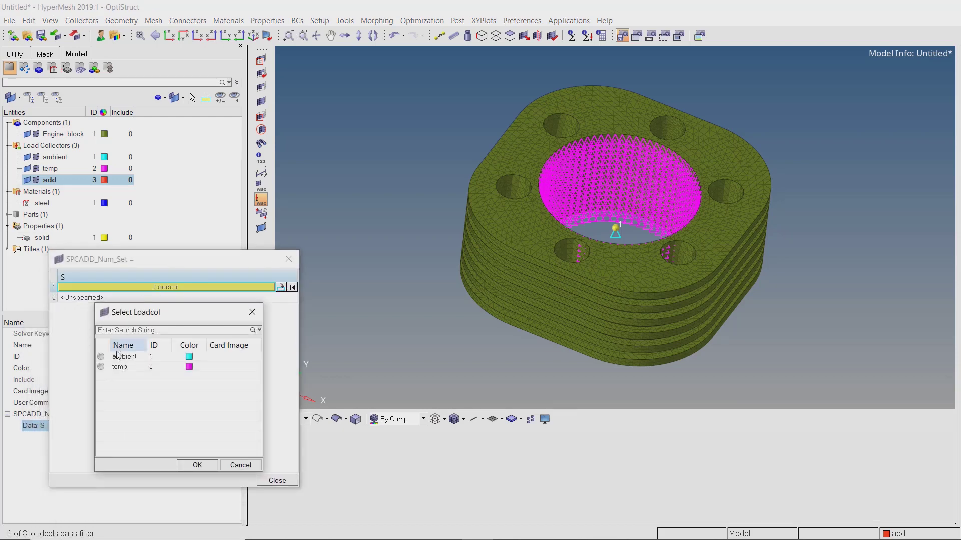
click(119, 356)
click(191, 465)
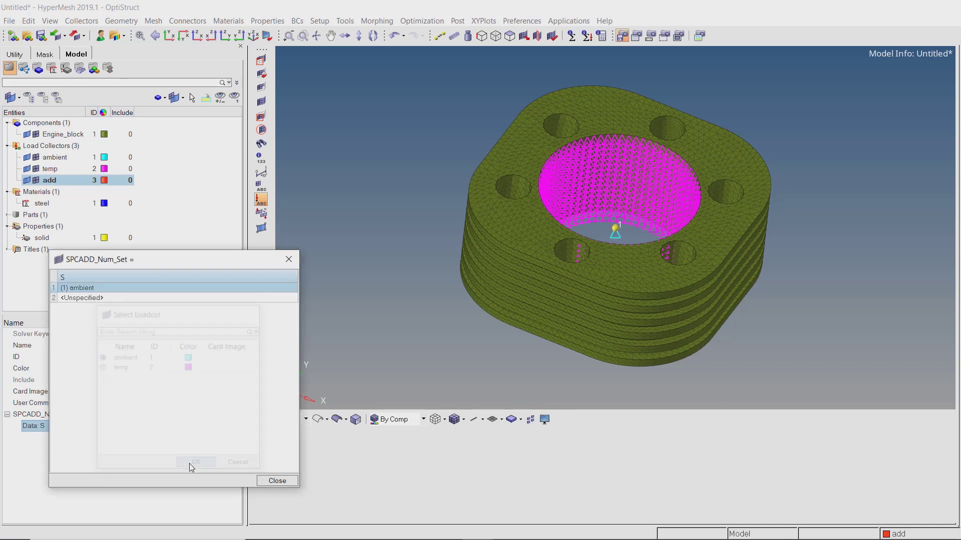
click(93, 300)
click(92, 299)
click(118, 367)
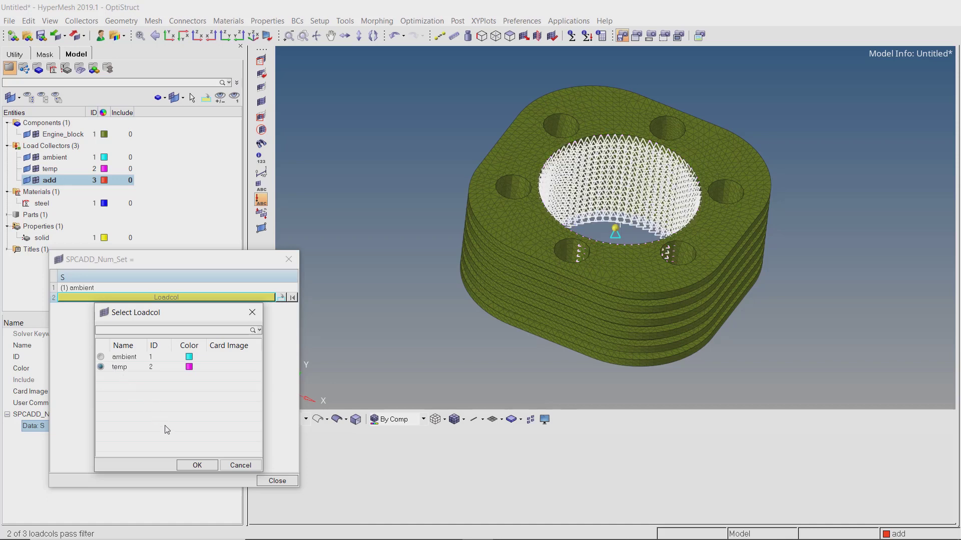
click(193, 465)
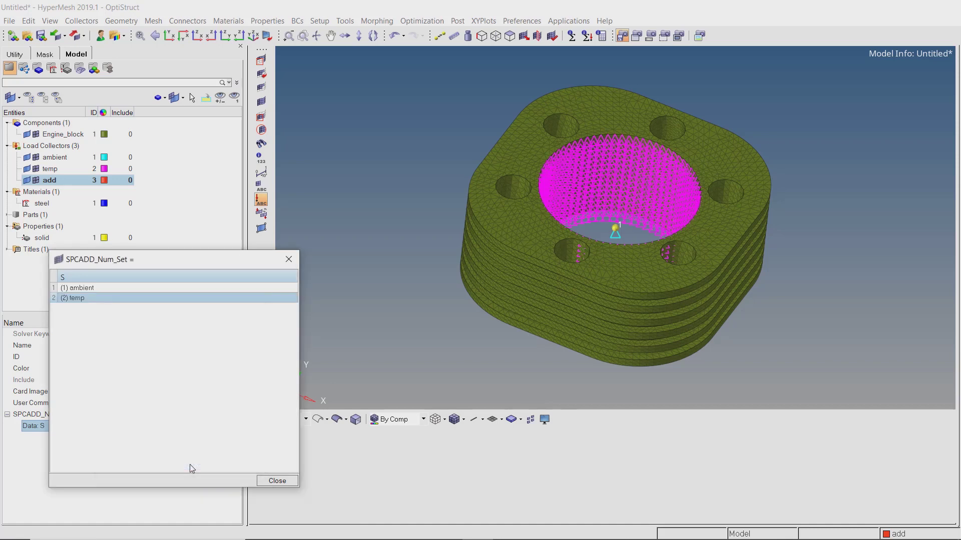
click(262, 480)
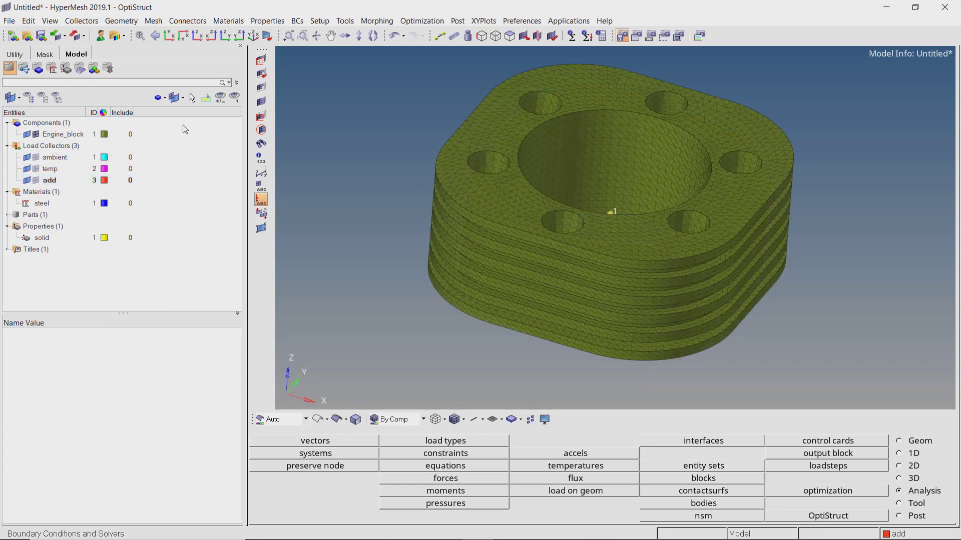
- Create a group named conv with the CONVECTION card image, accepting the change warning
right_click(185, 129)
mouse_move(237, 135)
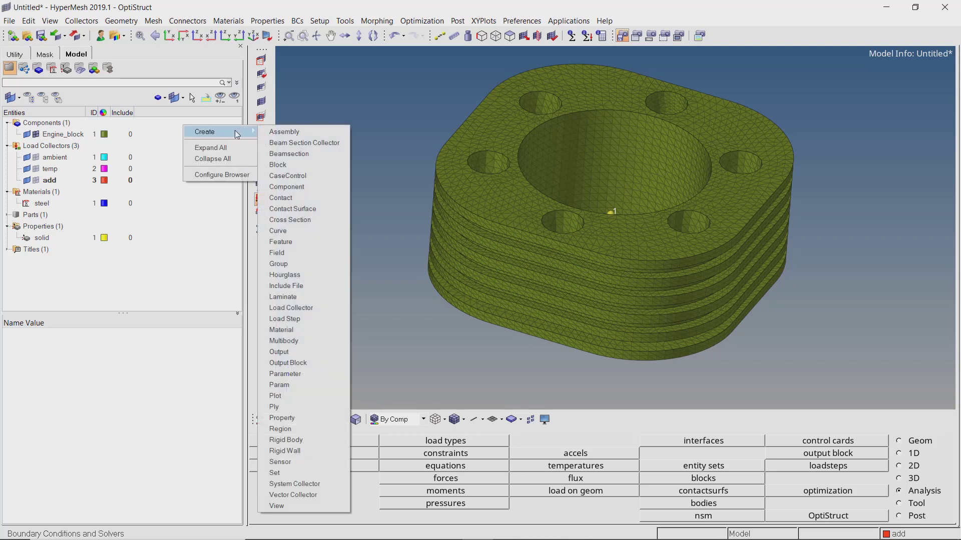
click(332, 264)
text(conv)
key(Return)
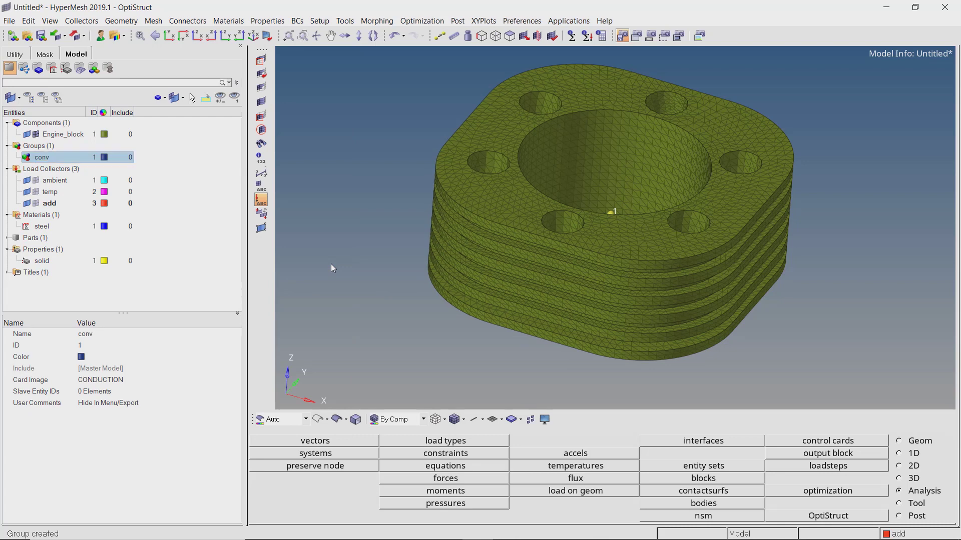
click(162, 381)
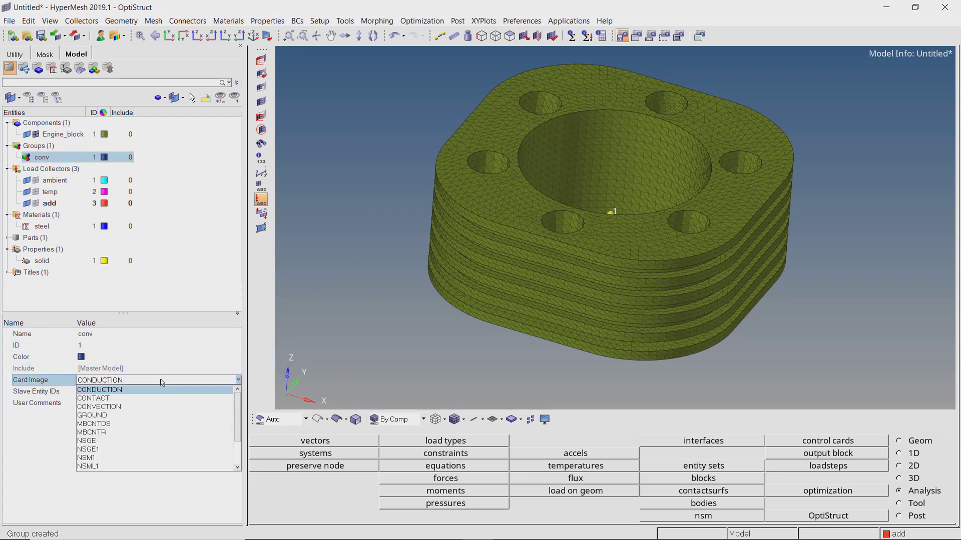
click(159, 404)
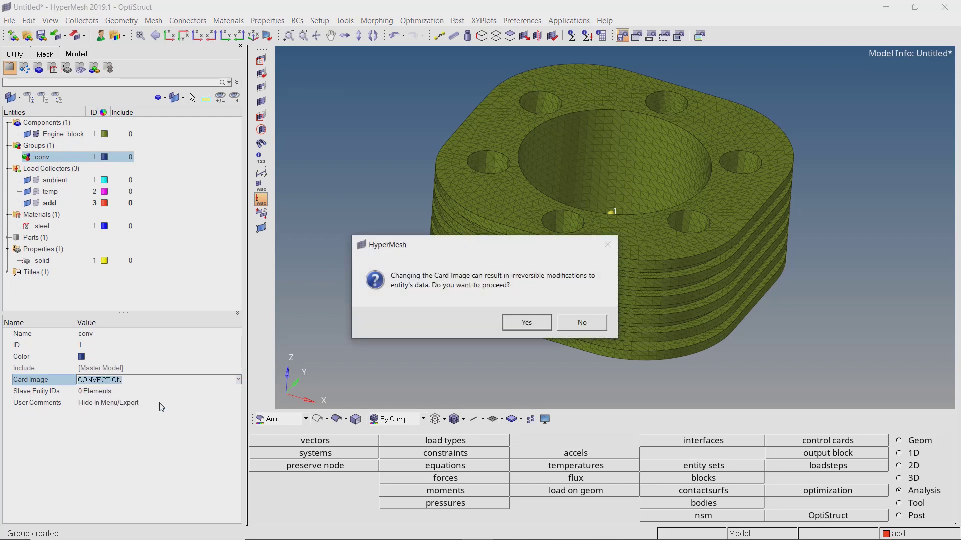
click(511, 325)
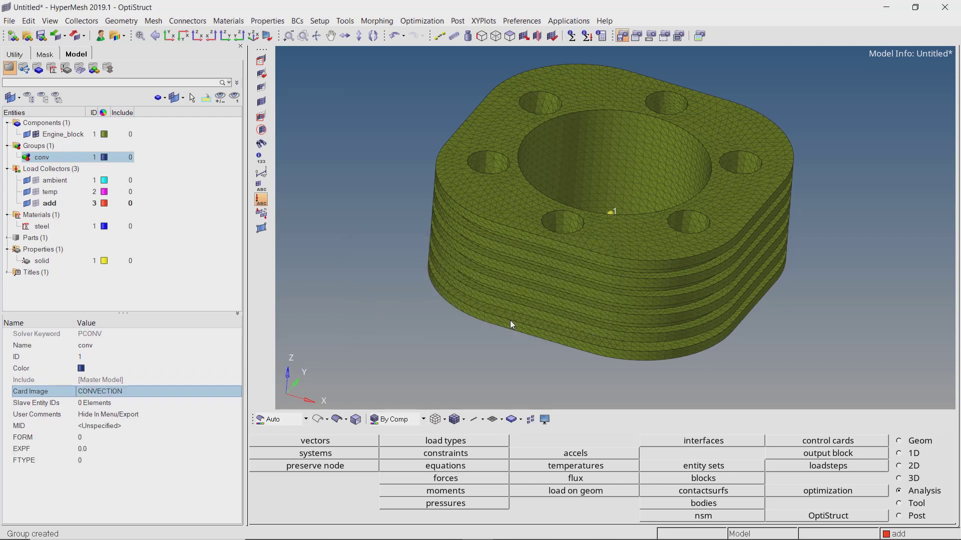
- In solid-face mode, pick the block's top face, central bore and surrounding hole surfaces
click(180, 405)
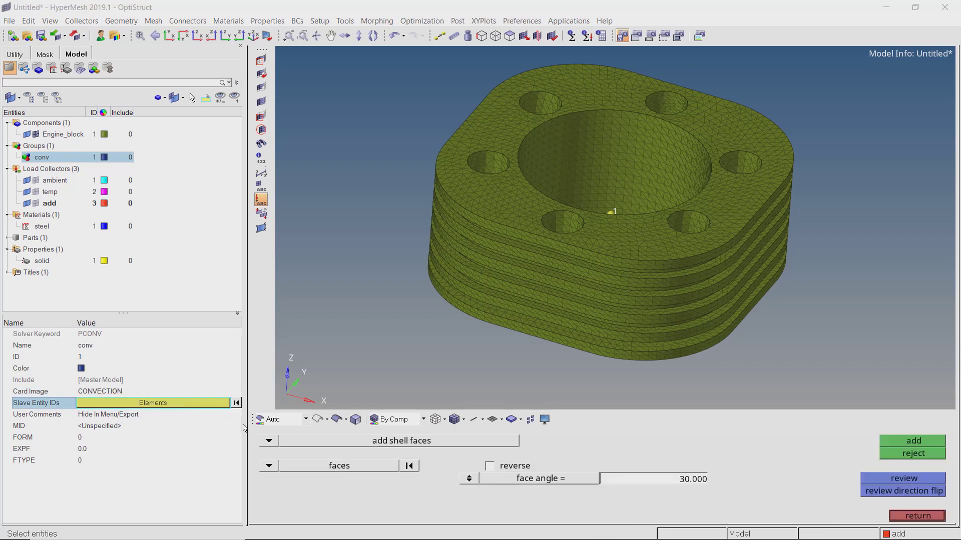
click(268, 441)
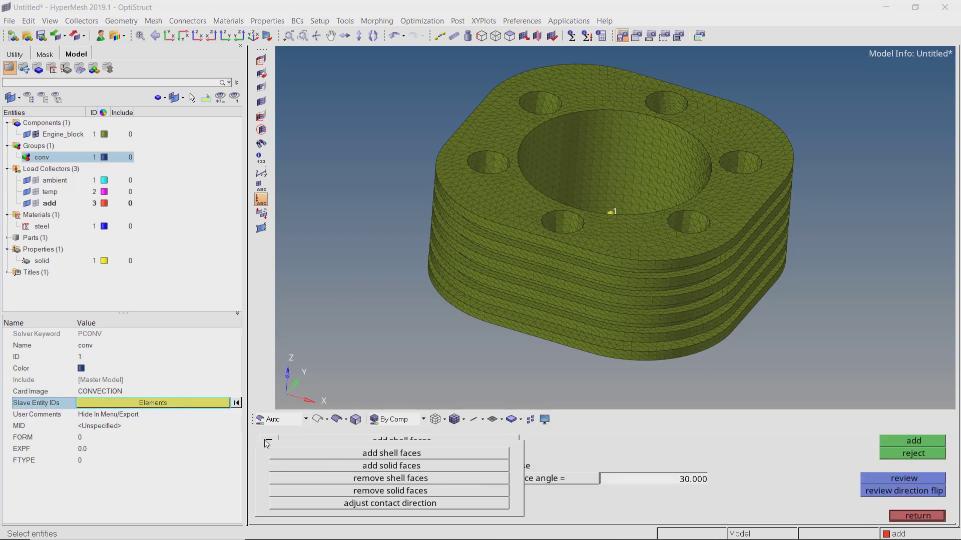
click(391, 468)
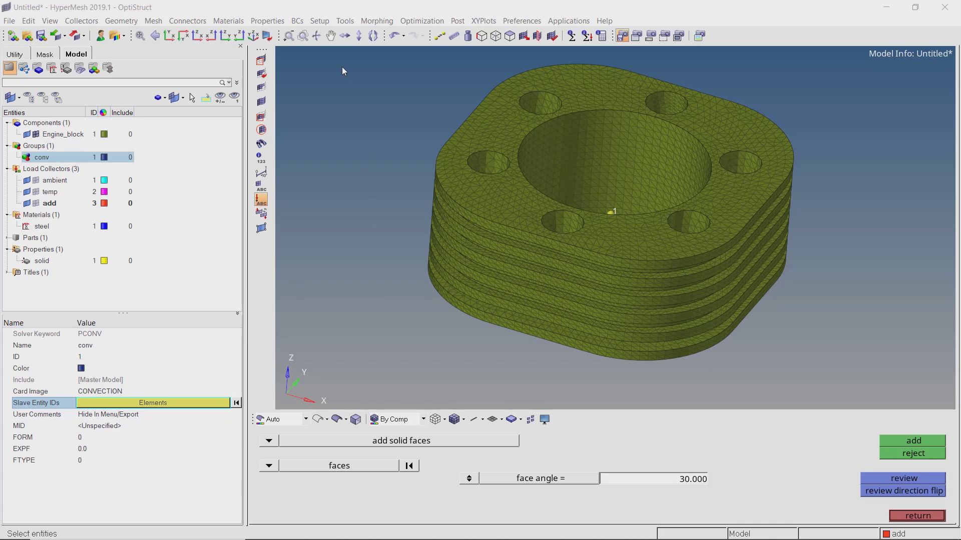
shift+drag(338, 59, 888, 384)
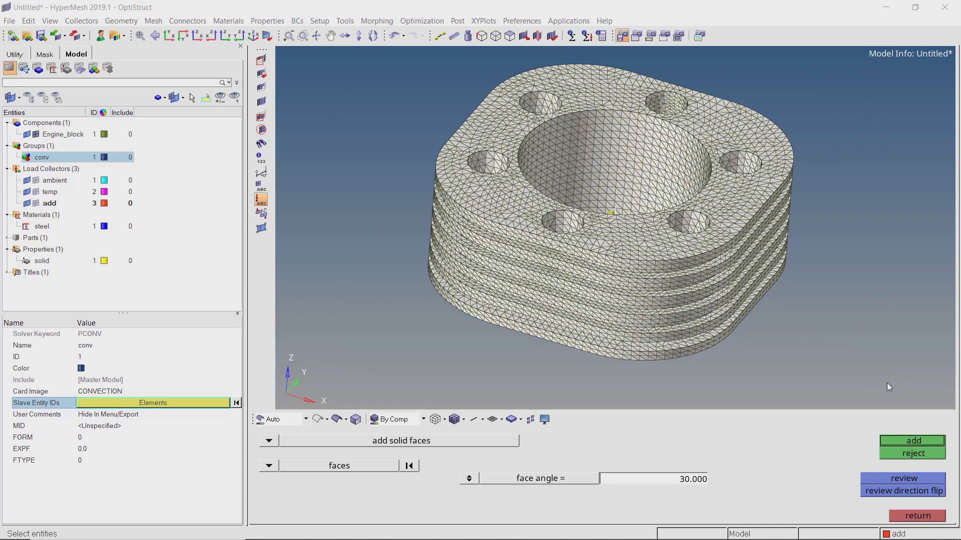
click(647, 235)
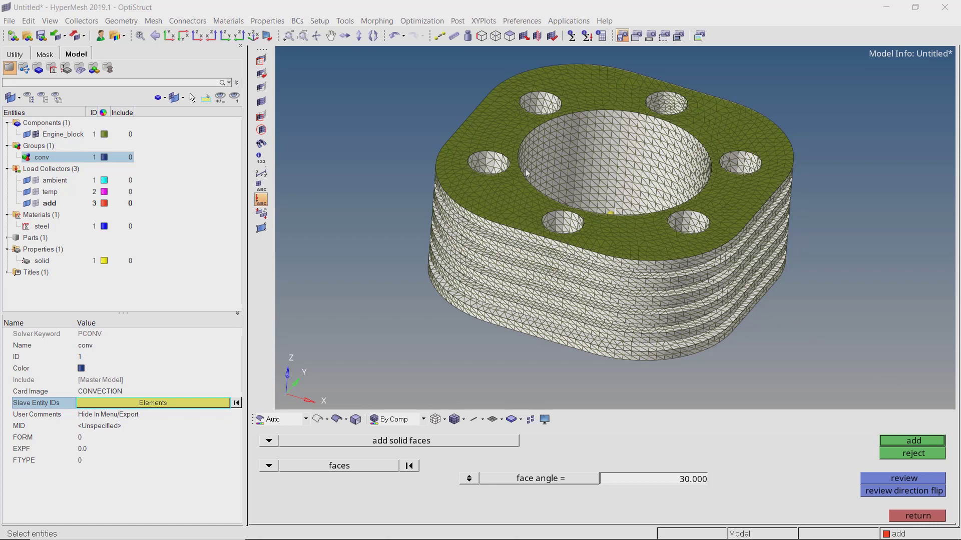
click(486, 166)
click(532, 106)
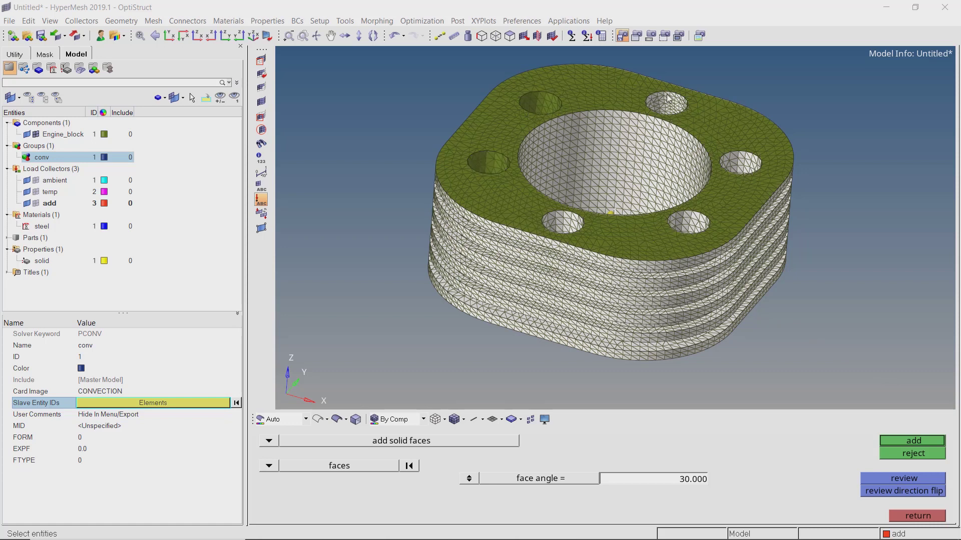
click(667, 101)
click(740, 163)
click(689, 222)
click(559, 225)
click(610, 153)
- Pick the remaining hole faces and bore ring face, then add them, giving 13968 elements
ctrl+drag(624, 245, 607, 263)
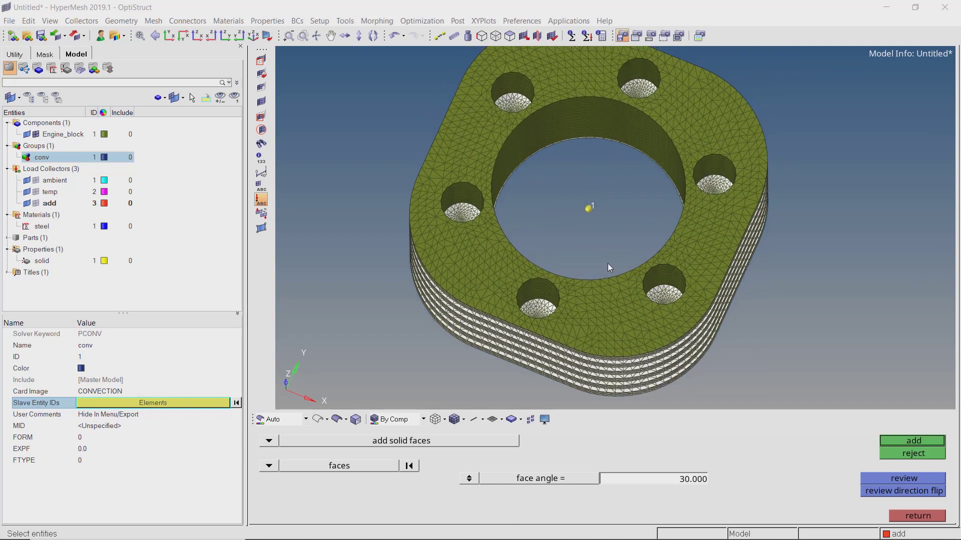
click(543, 305)
click(461, 209)
click(508, 100)
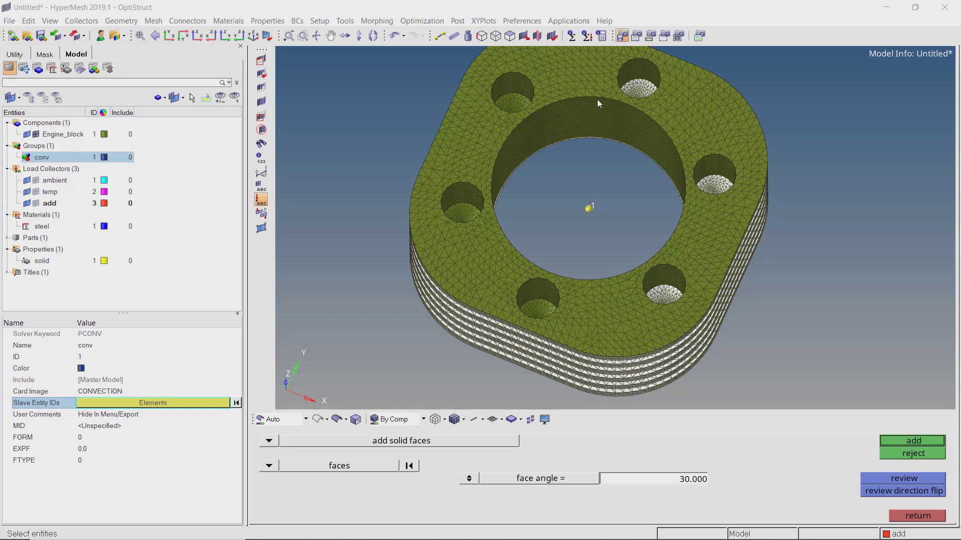
click(646, 89)
click(719, 184)
click(666, 298)
ctrl+drag(650, 226, 554, 296)
scroll(554, 294, up, 3)
click(614, 222)
ctrl+drag(616, 224, 634, 293)
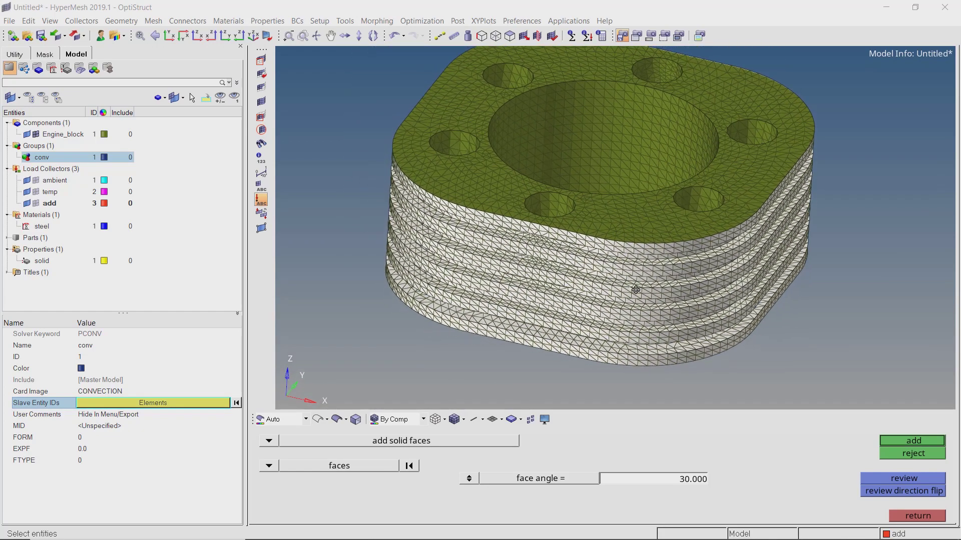
ctrl+drag(654, 247, 657, 284)
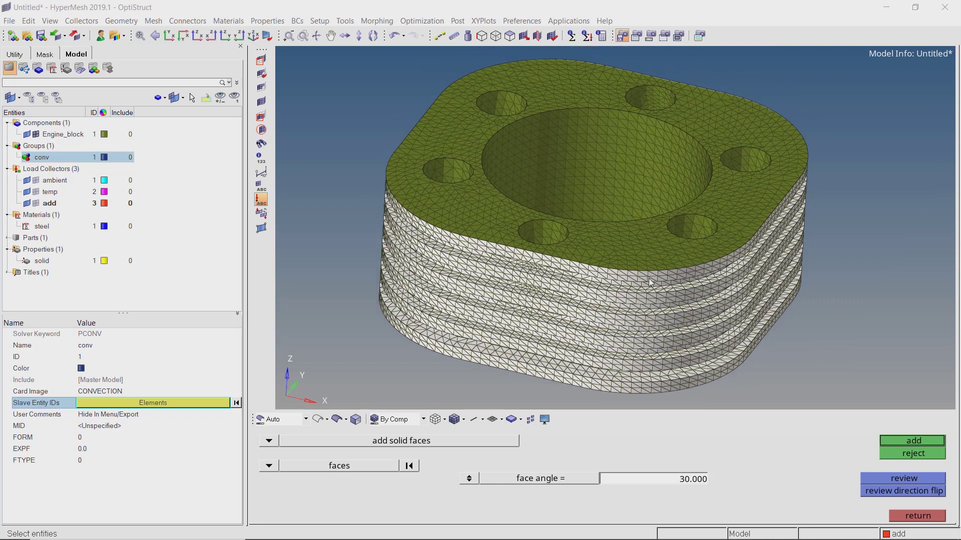
click(893, 439)
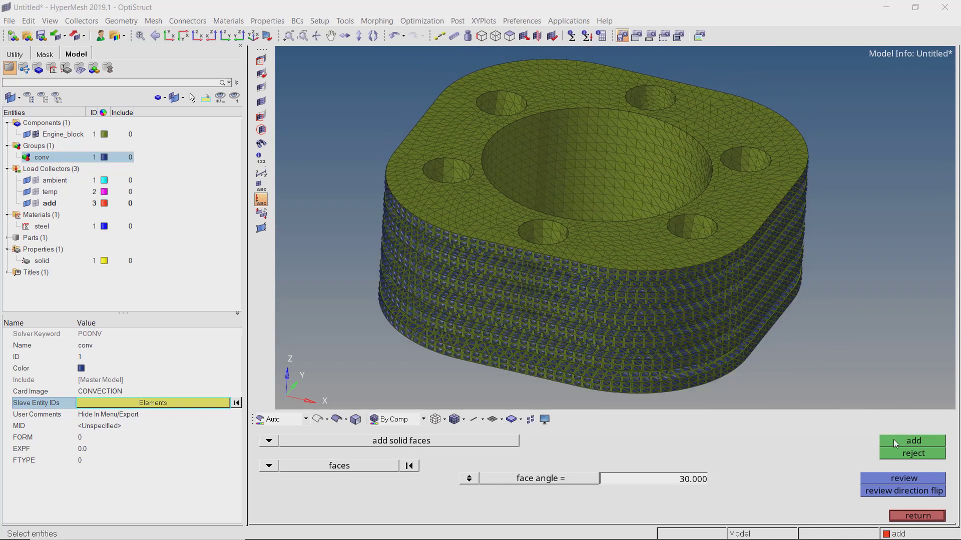
click(909, 515)
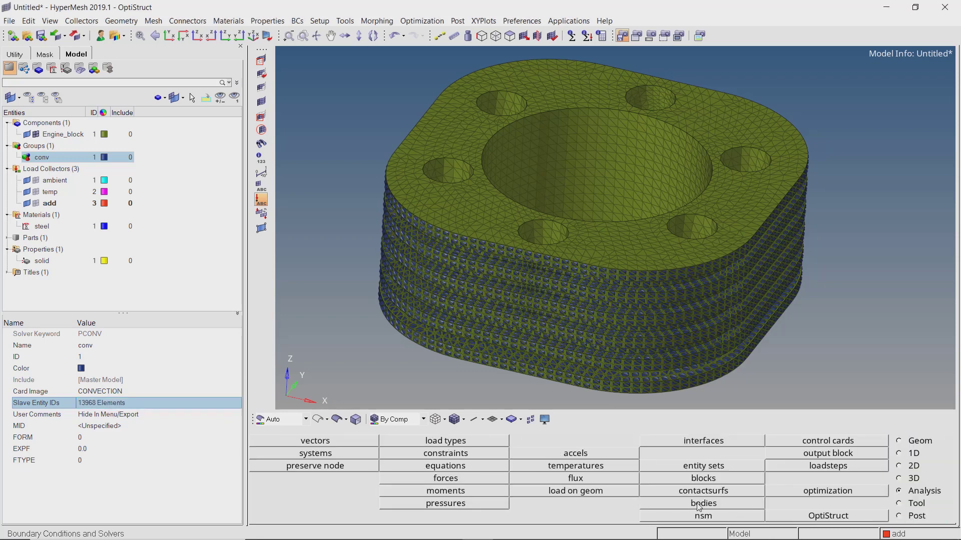
- Set the conv convection card's FTYPE to 3 and H1 to 20.0
click(172, 465)
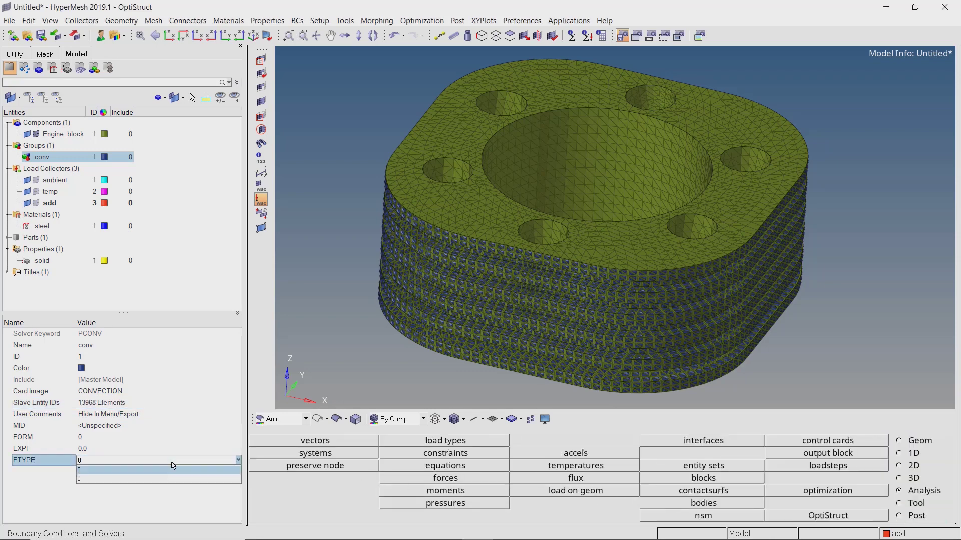
click(169, 478)
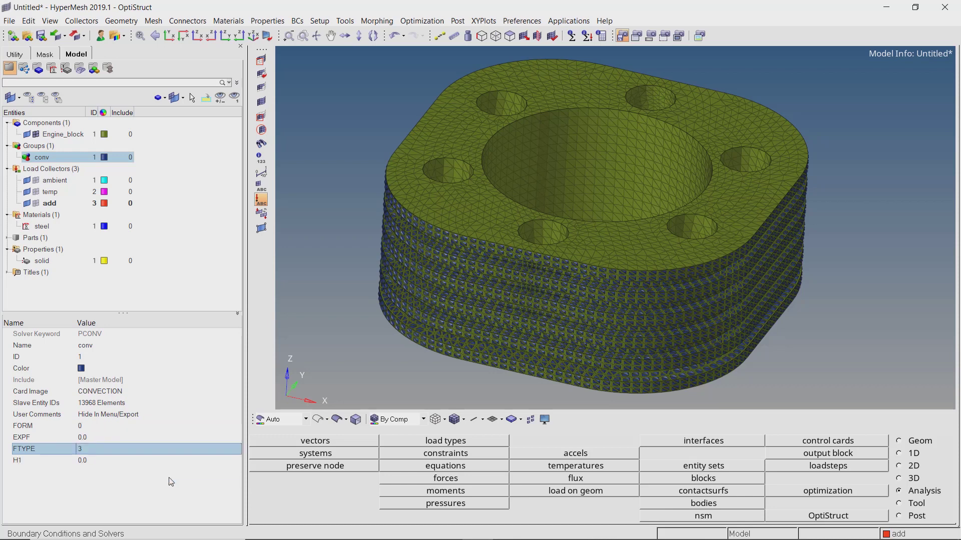
click(171, 460)
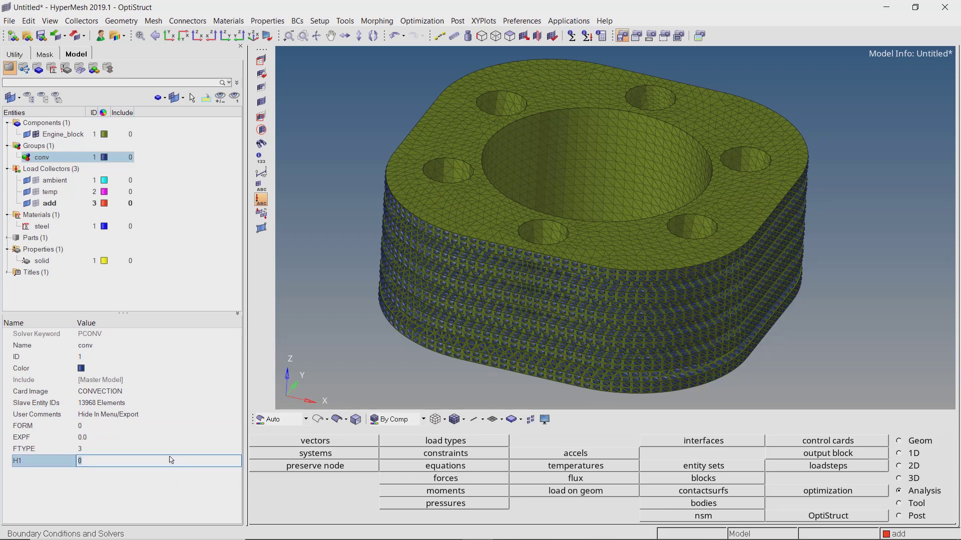
text(20)
key(Return)
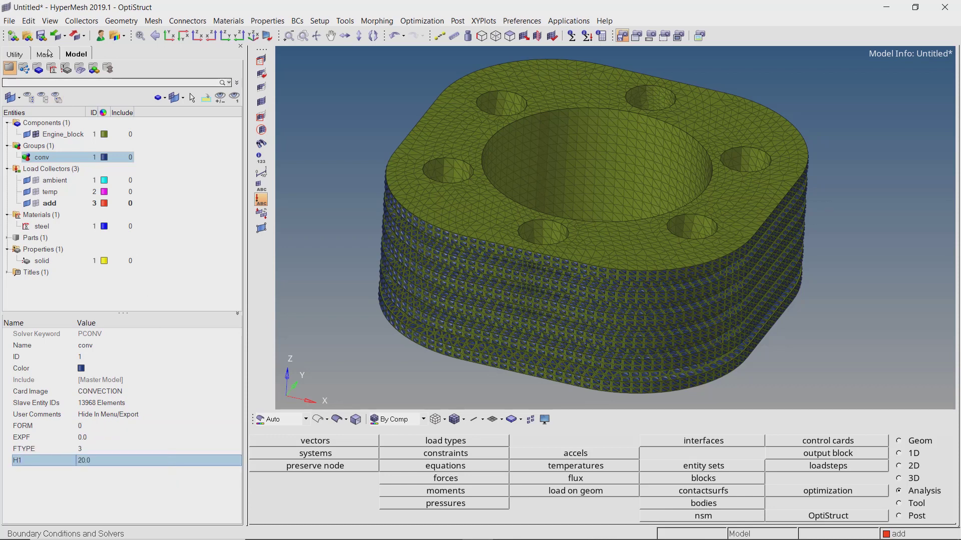
- Show the Collectors toolbar from View > Toolbars
click(50, 21)
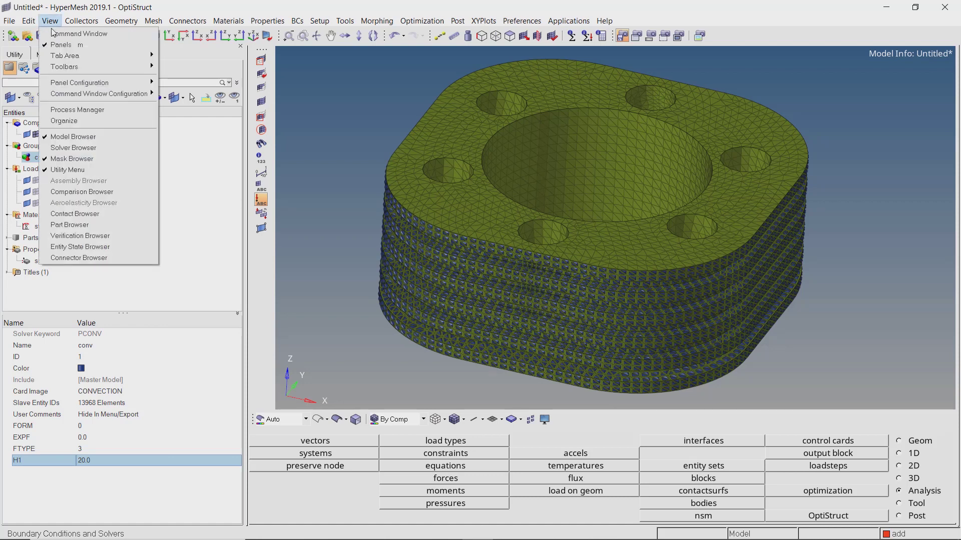
mouse_move(85, 68)
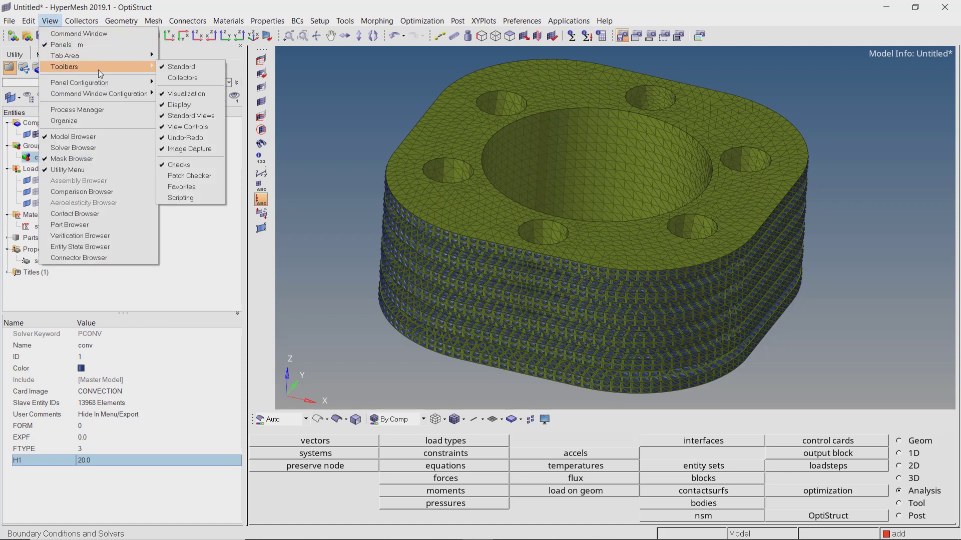
click(174, 78)
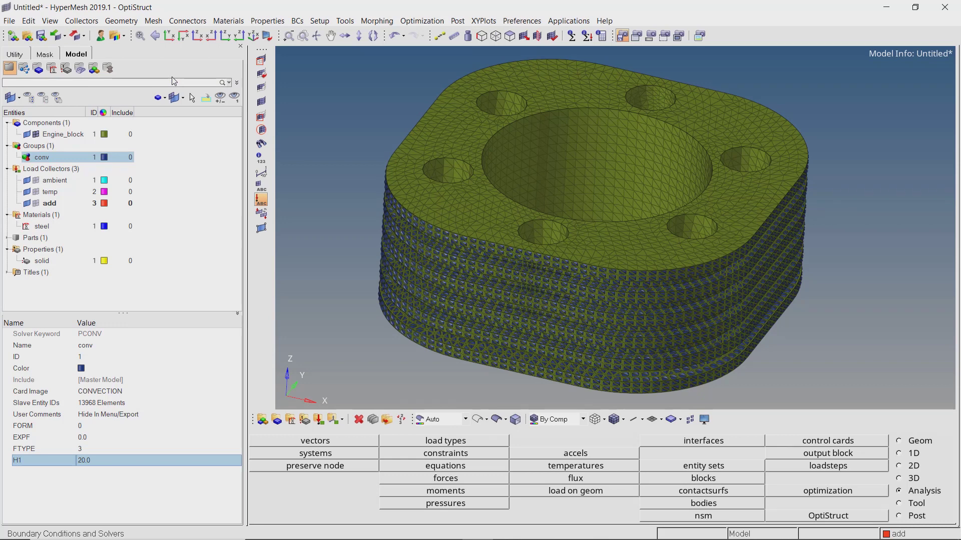
- In the Card Editor, select the conv group's elements as slave3 CHBDYE3 elements
click(373, 421)
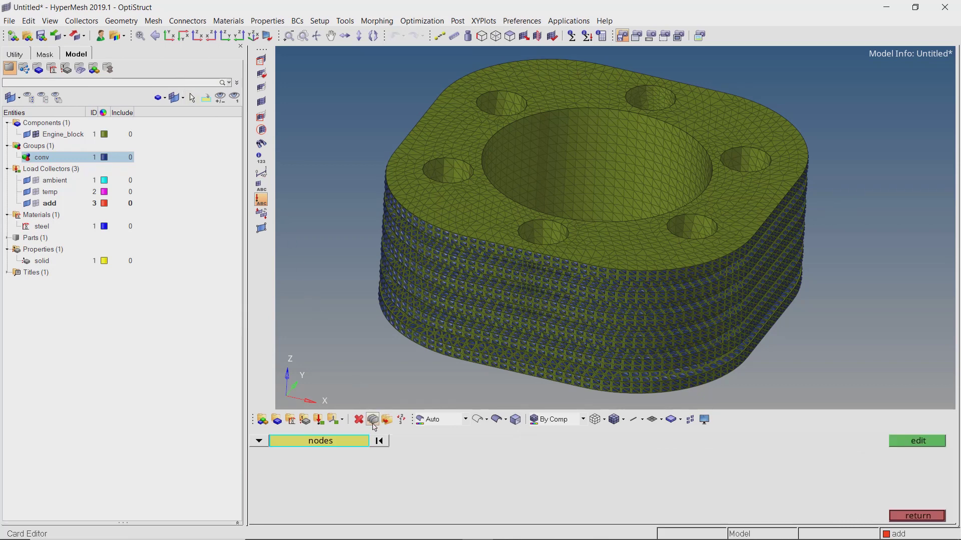
click(259, 441)
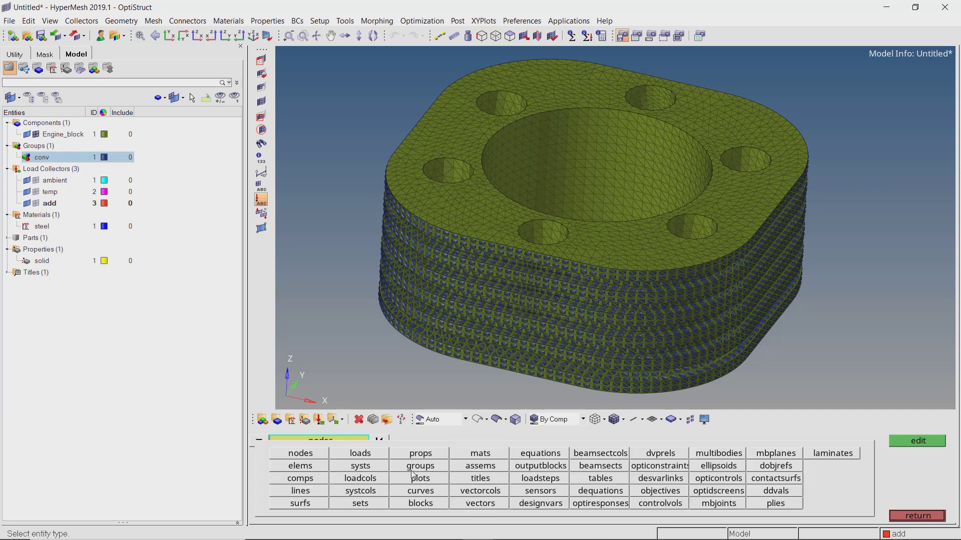
click(317, 467)
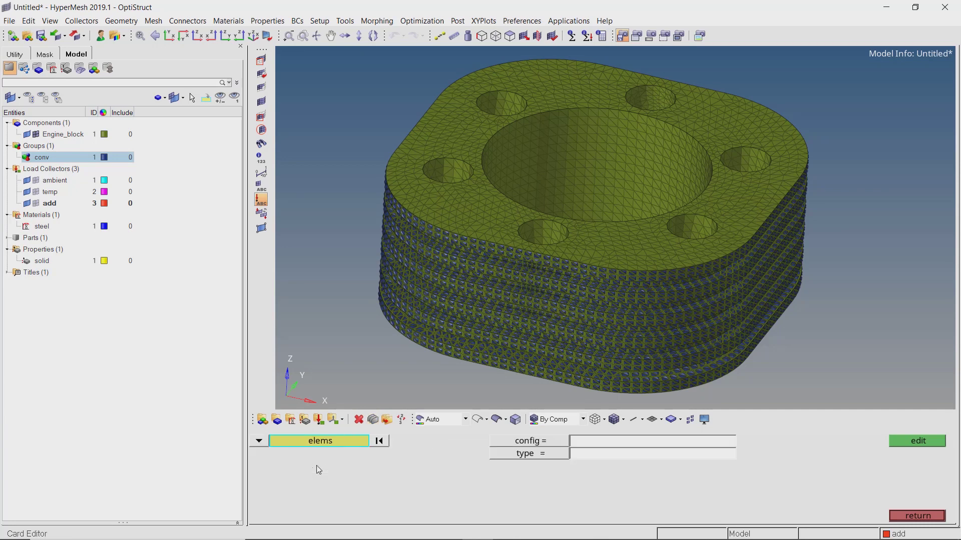
click(521, 443)
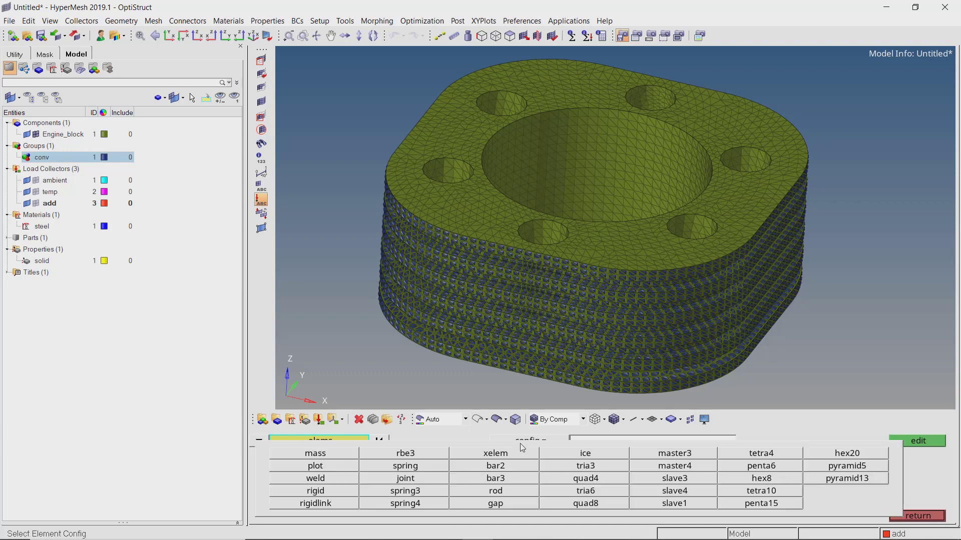
click(646, 482)
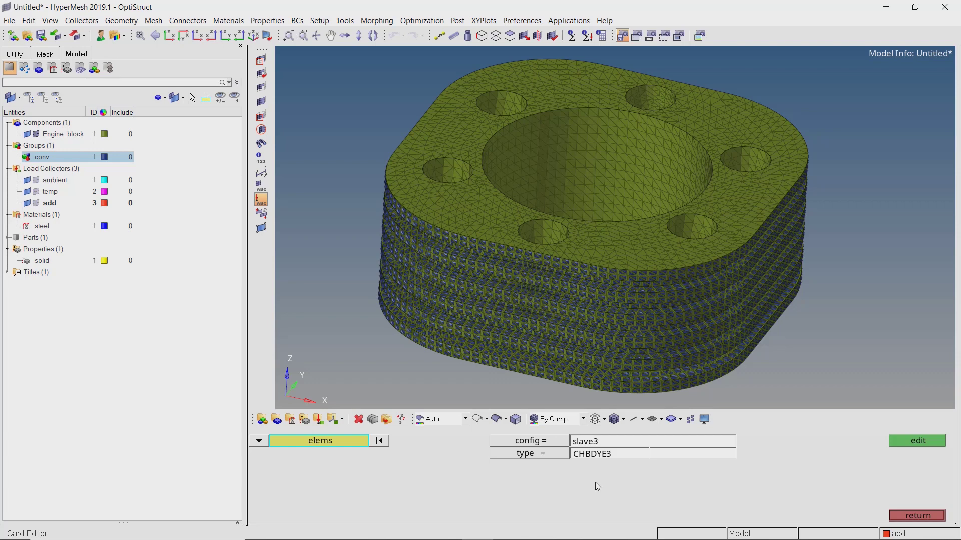
click(338, 442)
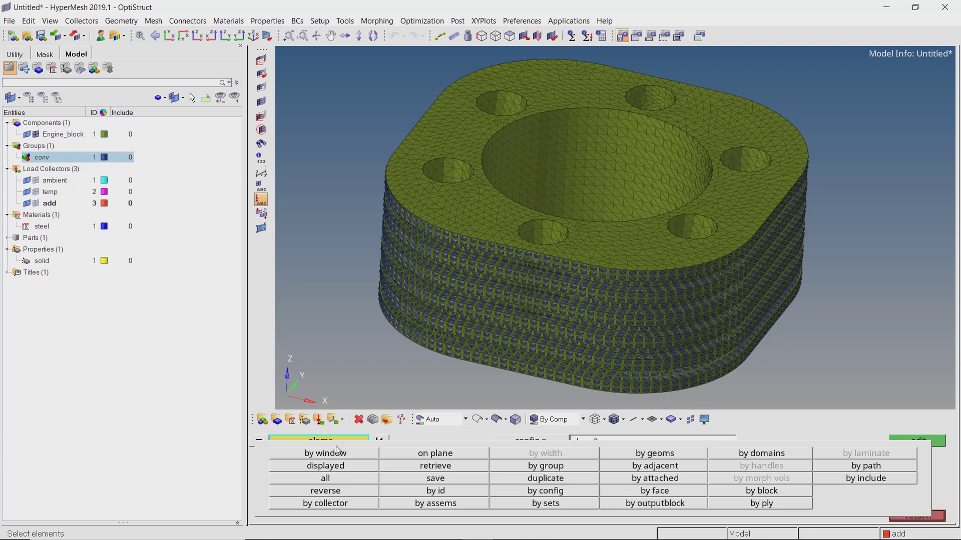
click(579, 468)
click(259, 441)
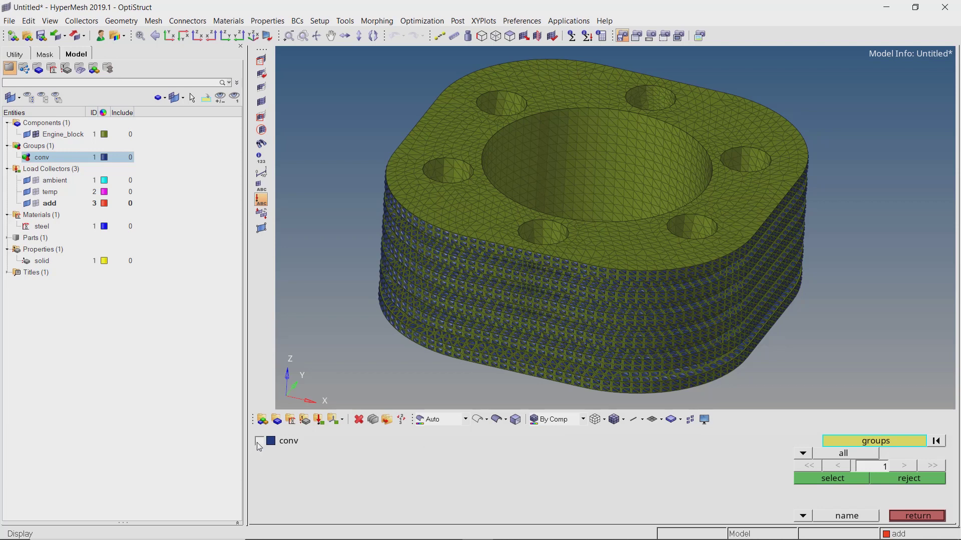
click(818, 480)
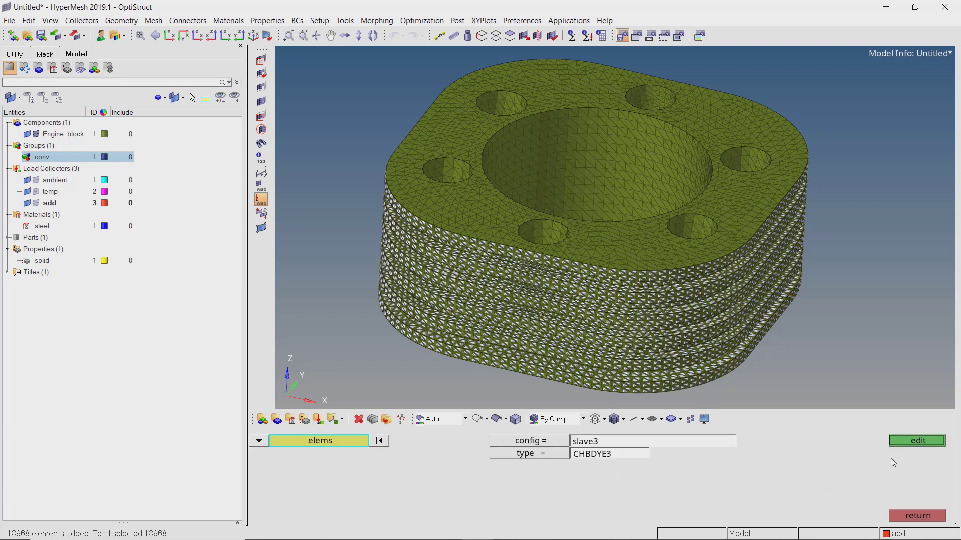
- Enable CONV_CONT on the selected cards so TA1 references node 1
click(919, 441)
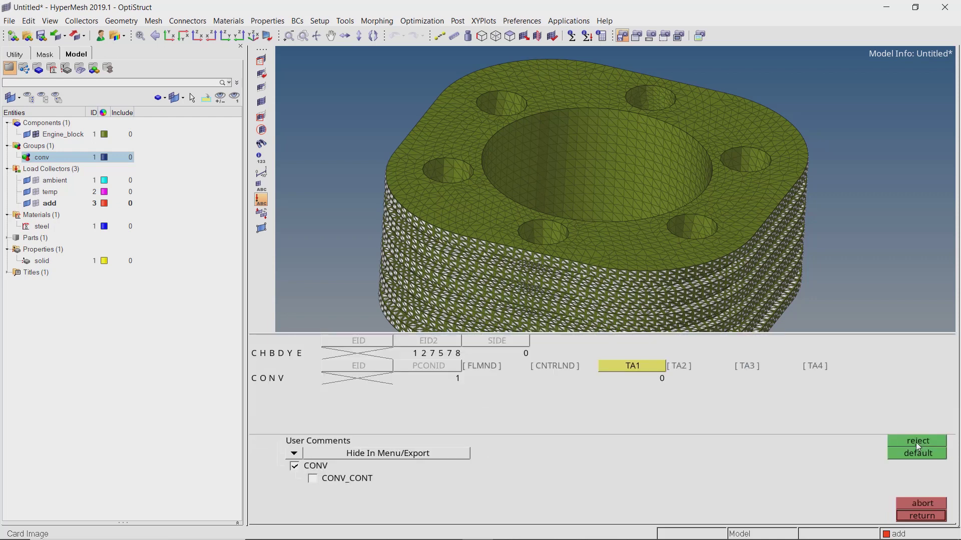
click(313, 480)
ctrl+drag(658, 231, 651, 250)
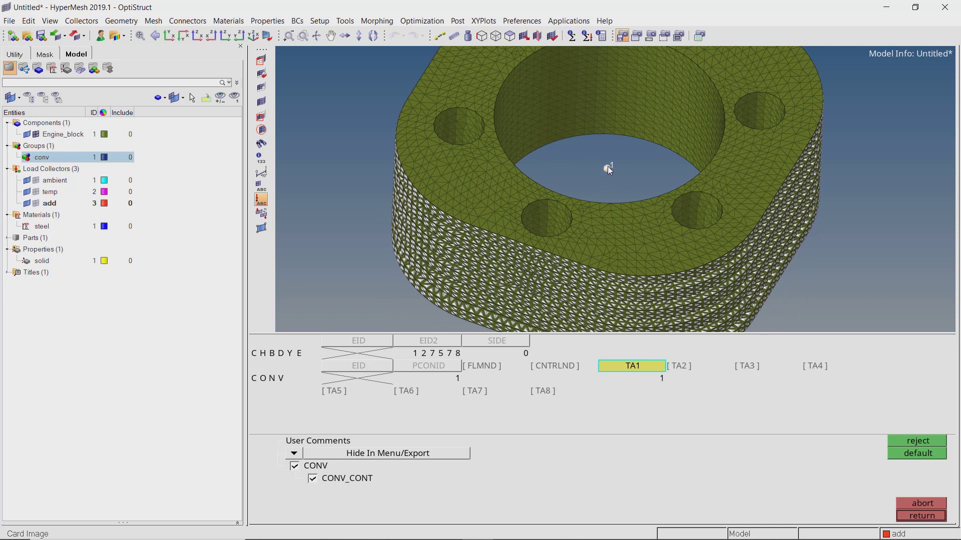
click(920, 515)
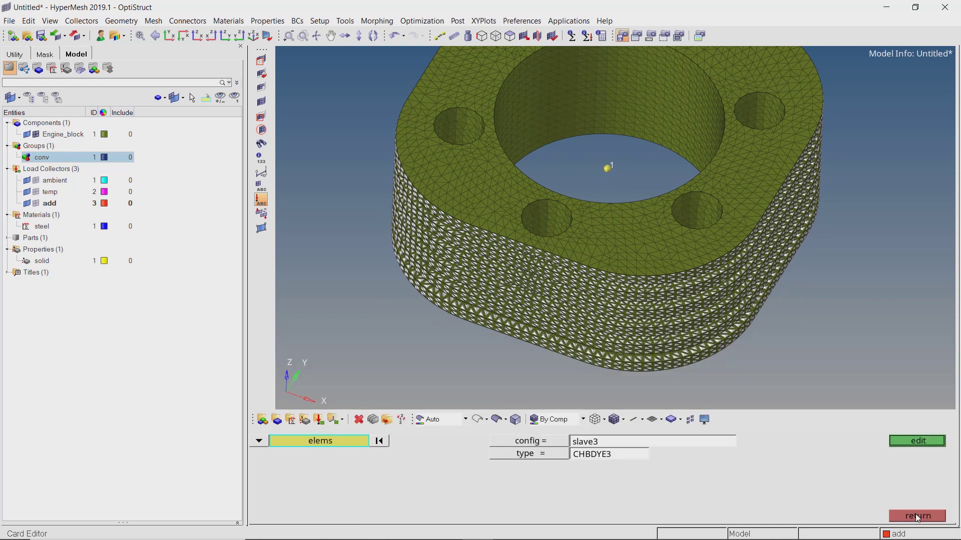
click(918, 516)
ctrl+drag(821, 300, 693, 227)
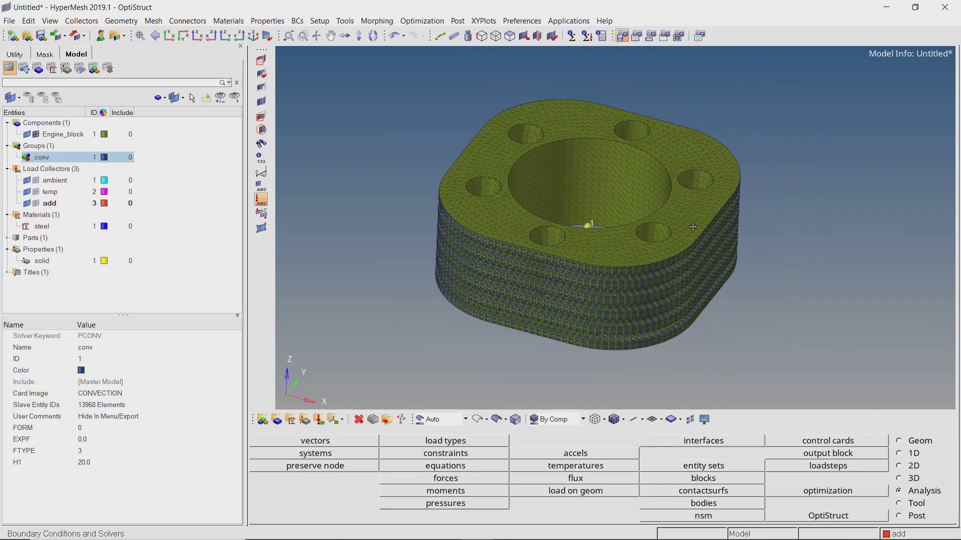
- Create a new load step named thermal
right_click(219, 126)
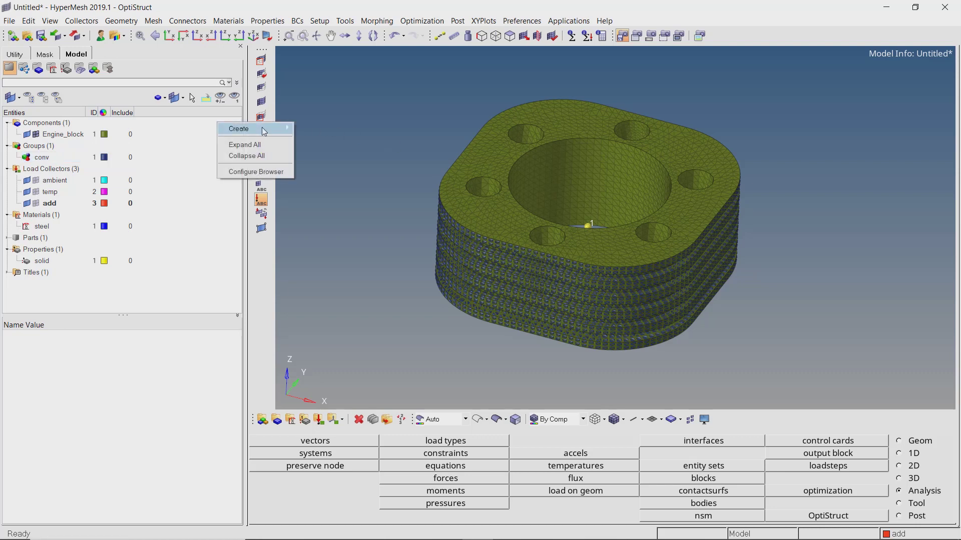
mouse_move(265, 129)
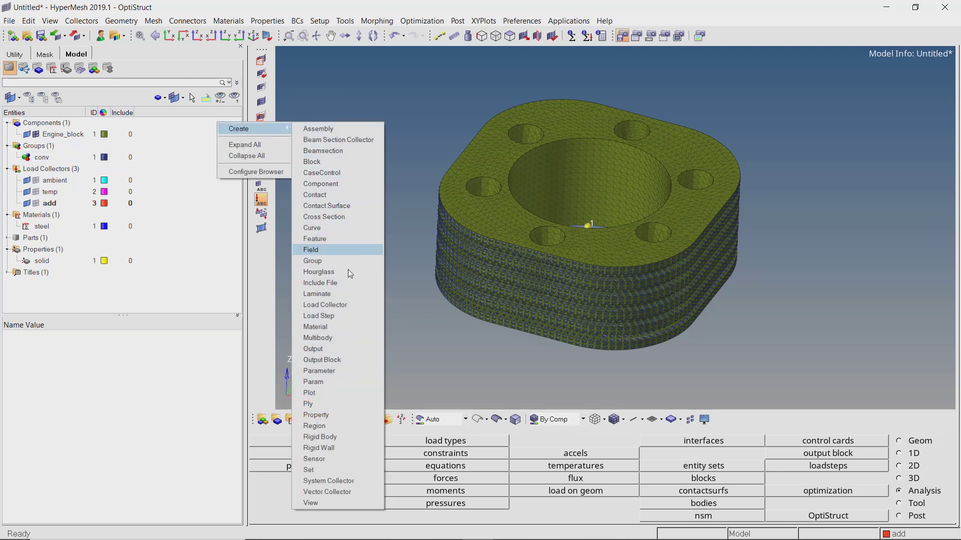
click(357, 316)
text(thermal)
key(Return)
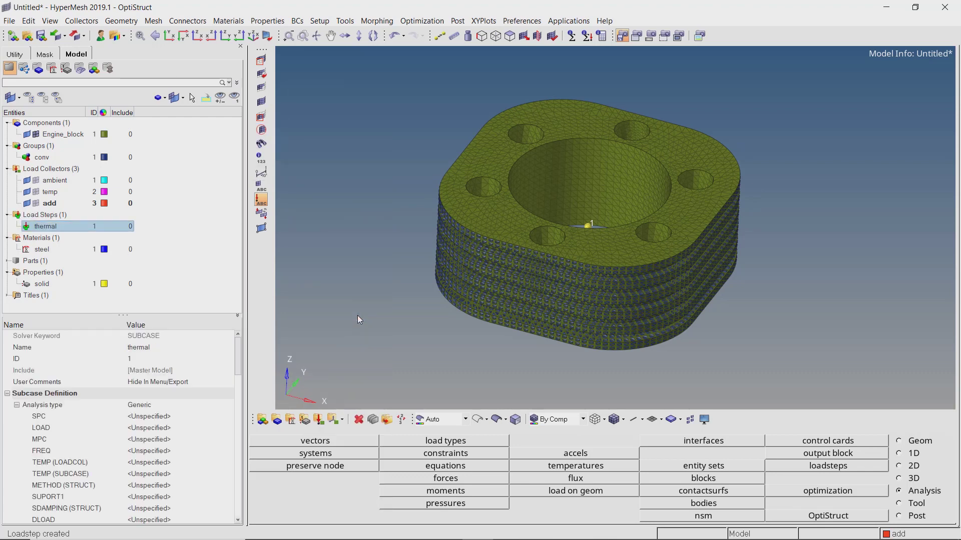
- Set thermal to steady-state heat transfer with add as its SPC
click(174, 405)
scroll(175, 415, up, 4)
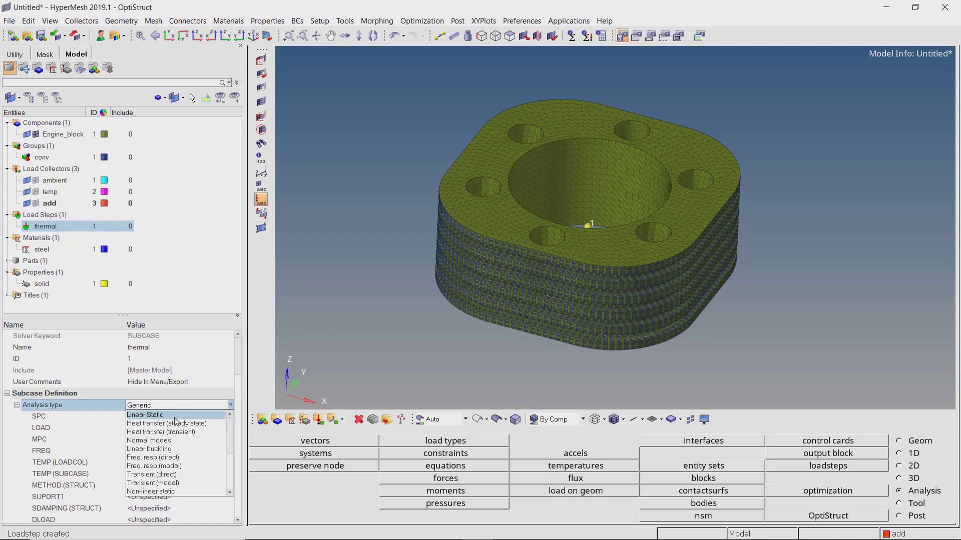
click(176, 425)
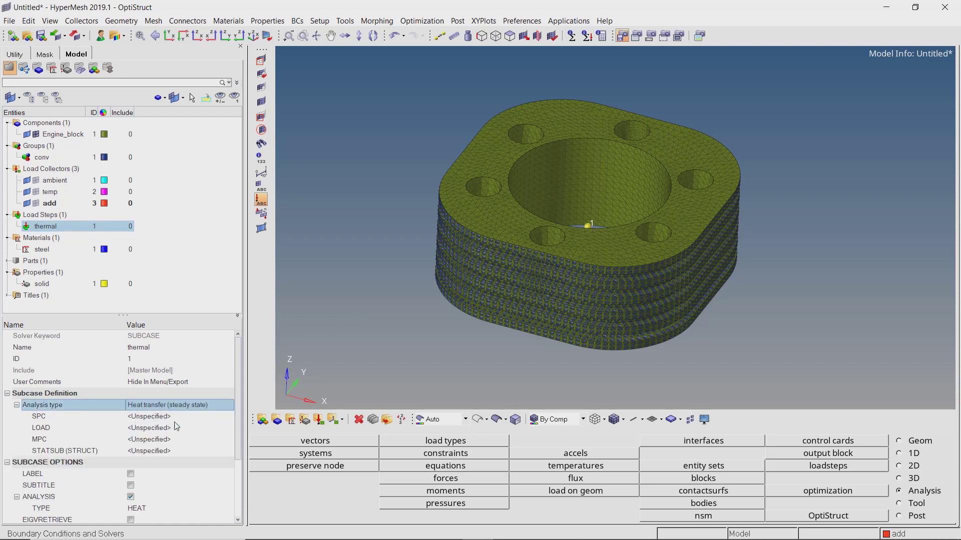
click(177, 419)
click(178, 419)
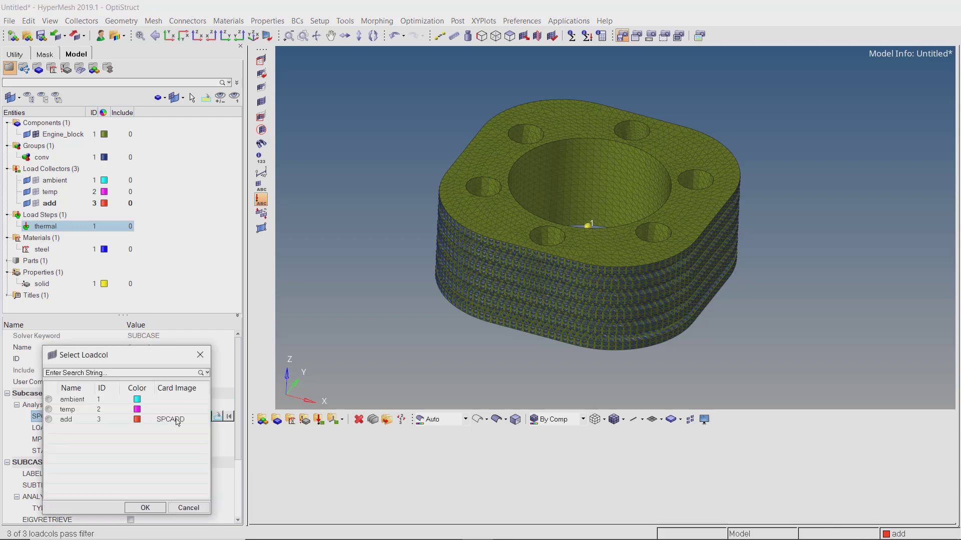
click(64, 419)
click(145, 508)
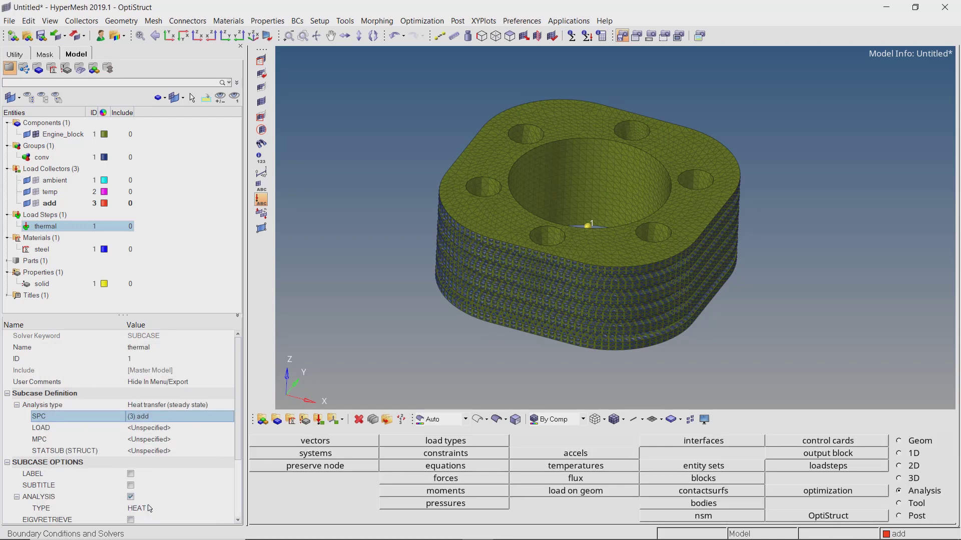
scroll(149, 508, down, 3)
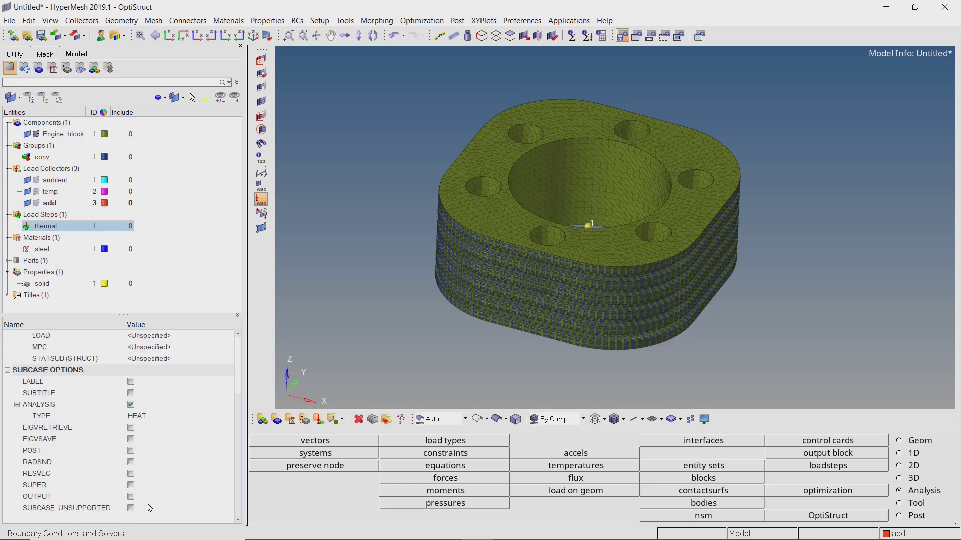
- Create a new load collector named spc_struct
right_click(212, 213)
mouse_move(261, 221)
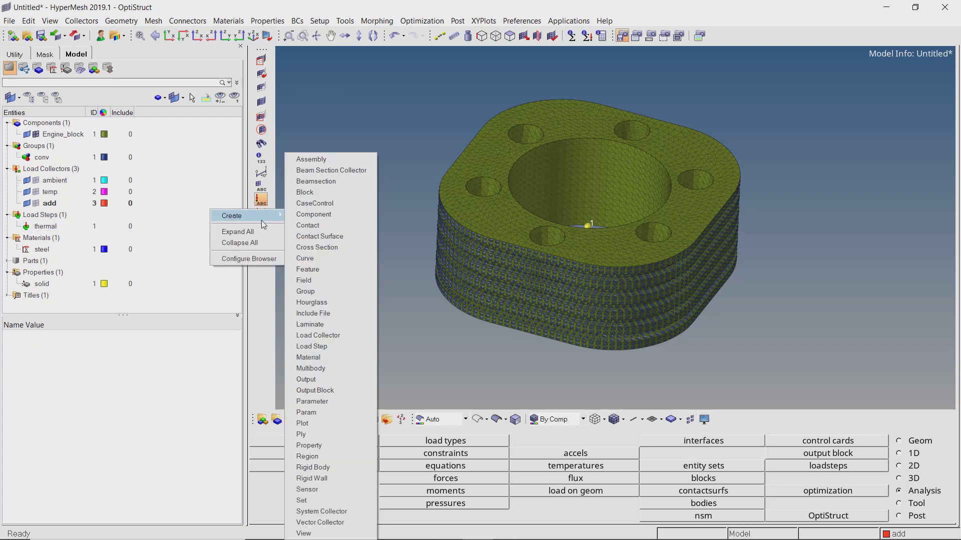
click(350, 334)
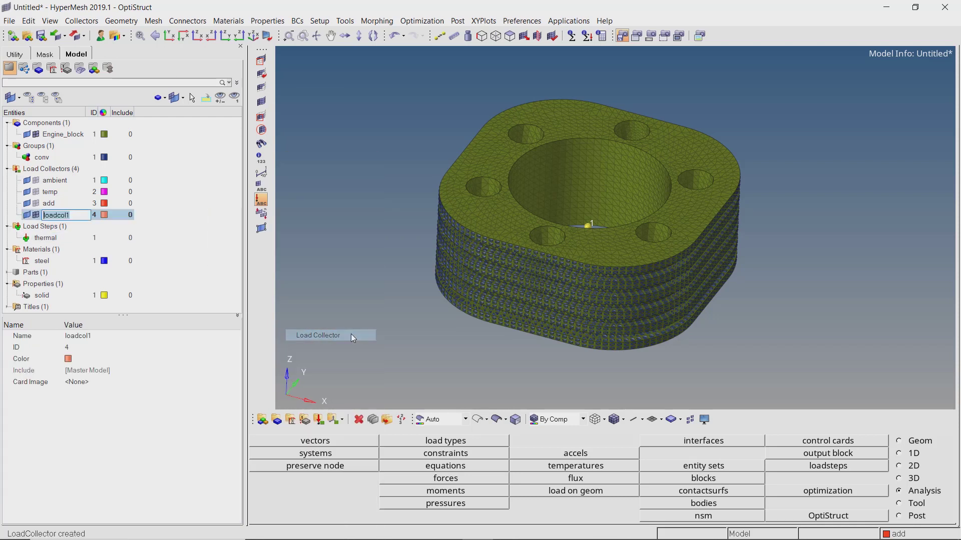
text(spc_struct)
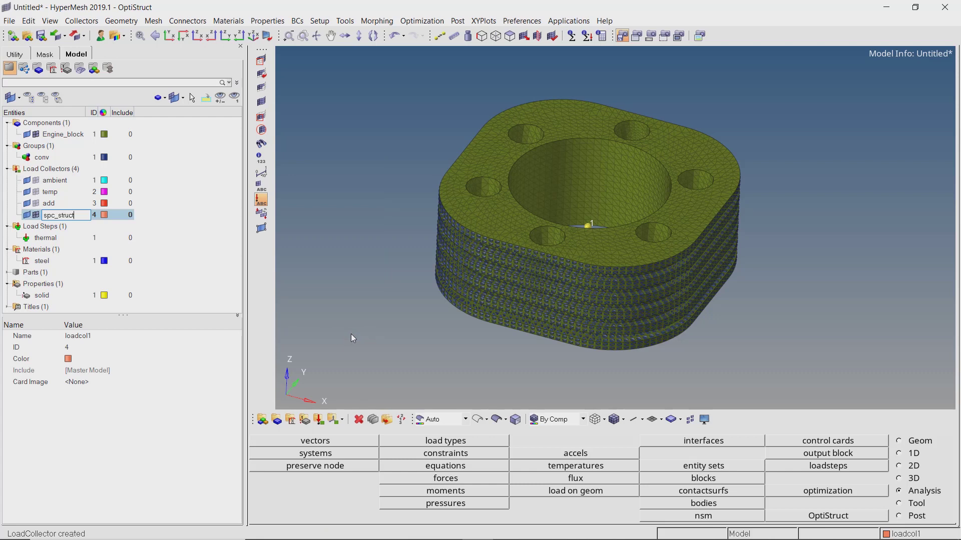
key(Return)
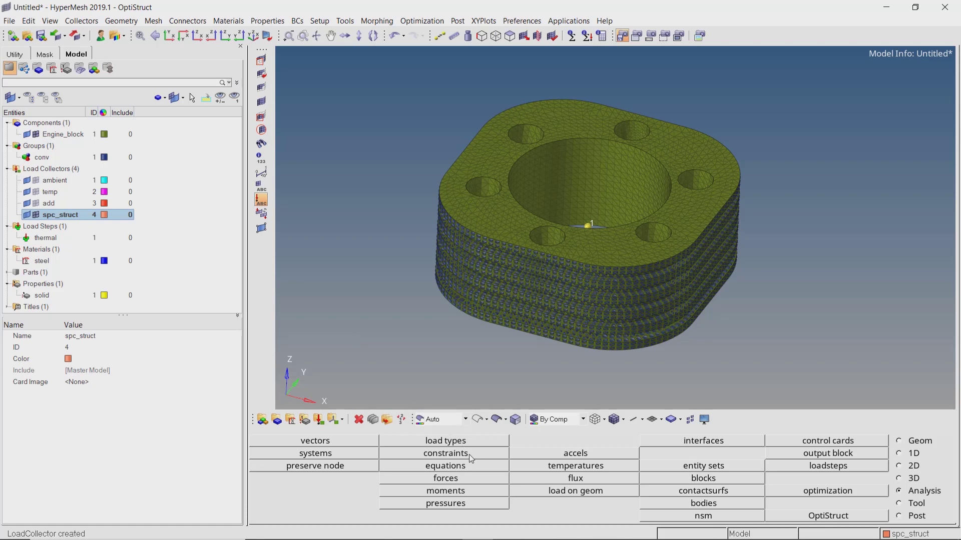
- Start a constraint and select the bolt-hole faces on the block's top
click(446, 454)
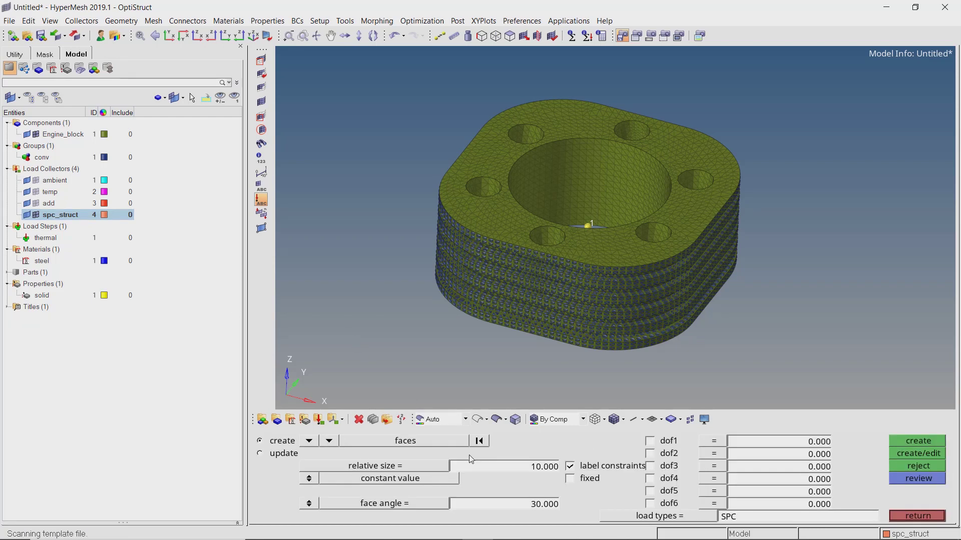
ctrl+drag(553, 220, 508, 284)
scroll(508, 284, up, 3)
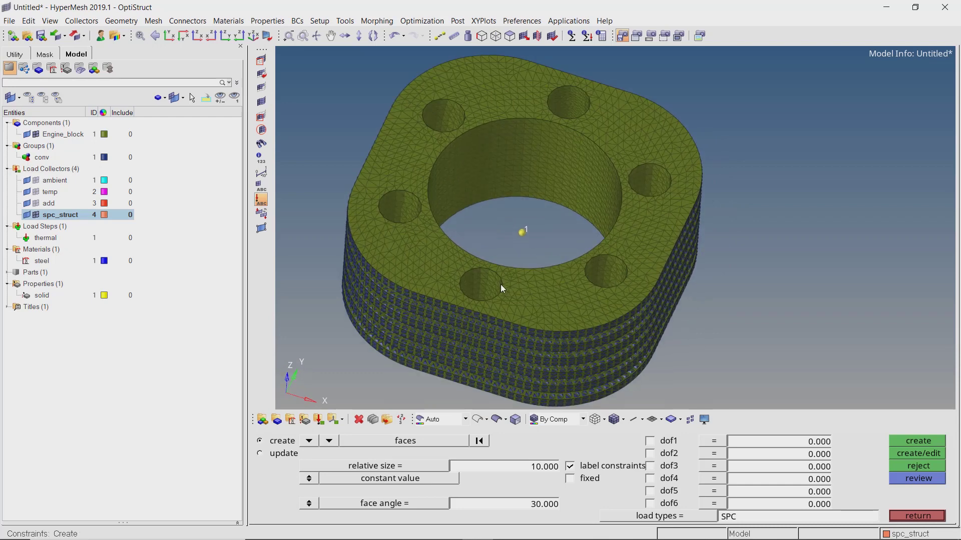
click(481, 283)
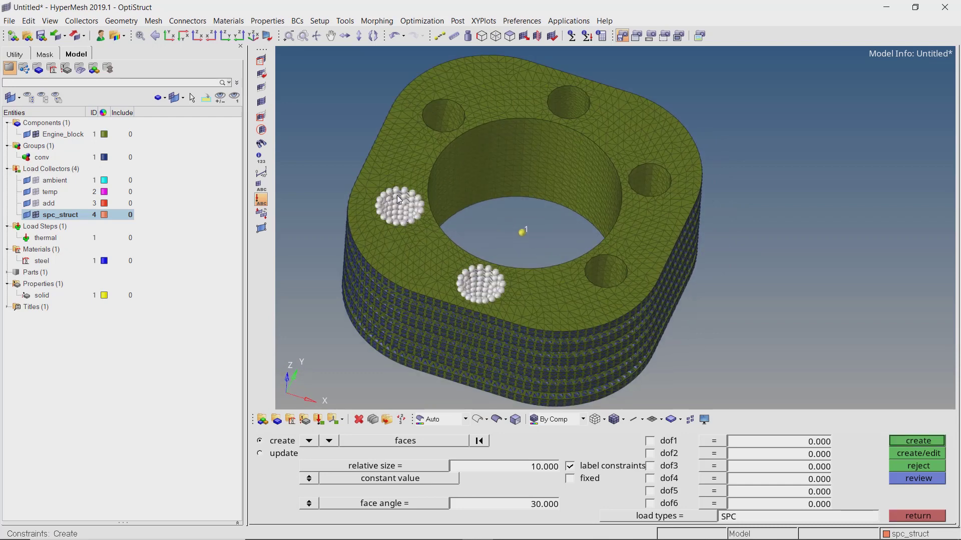
click(449, 111)
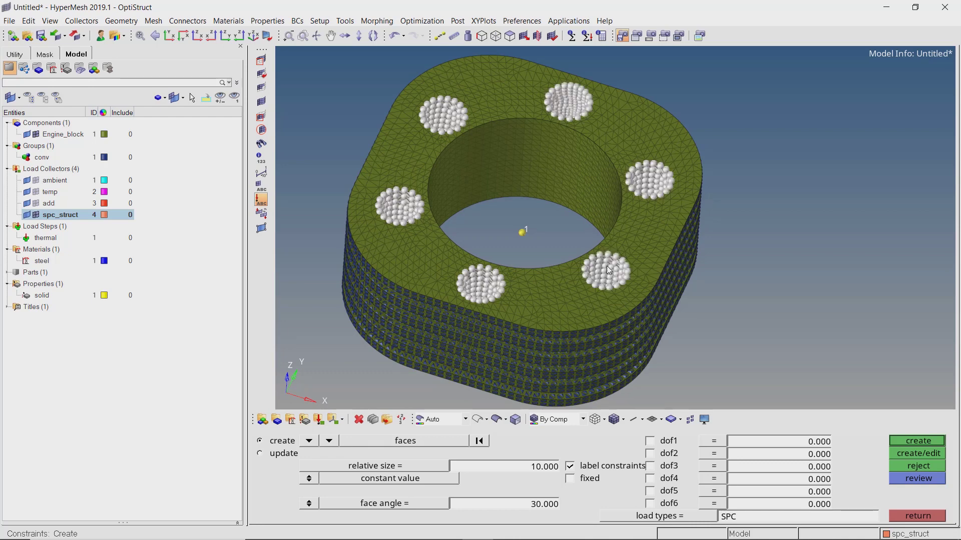
- Fix dof1 through dof6 on those faces, create the constraints, then hide their symbols
click(650, 441)
click(650, 454)
click(650, 467)
click(650, 479)
click(650, 492)
click(650, 504)
click(903, 443)
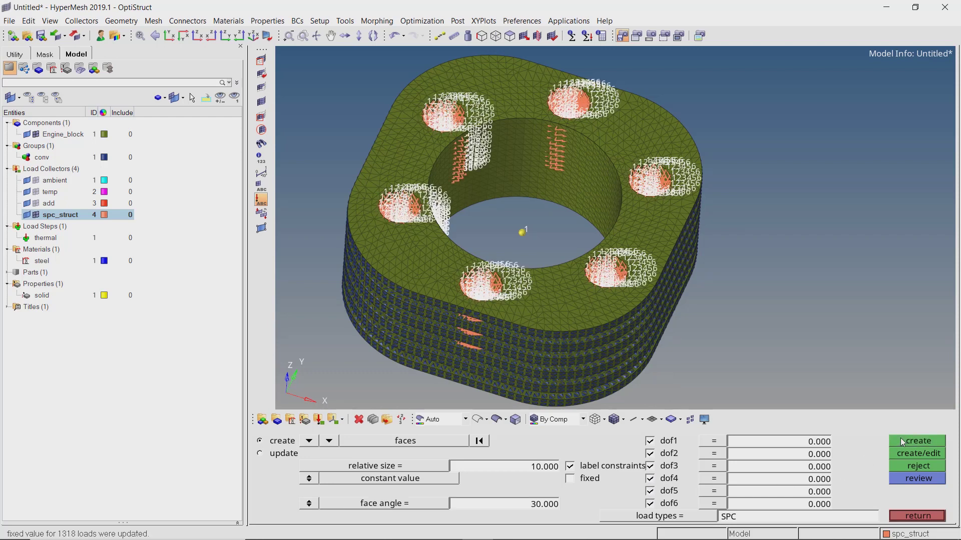
click(911, 517)
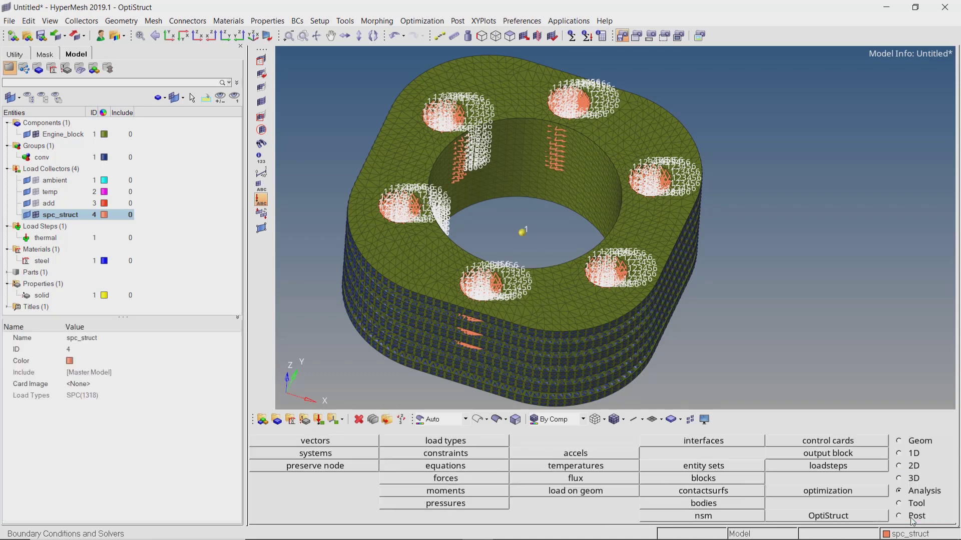
click(39, 215)
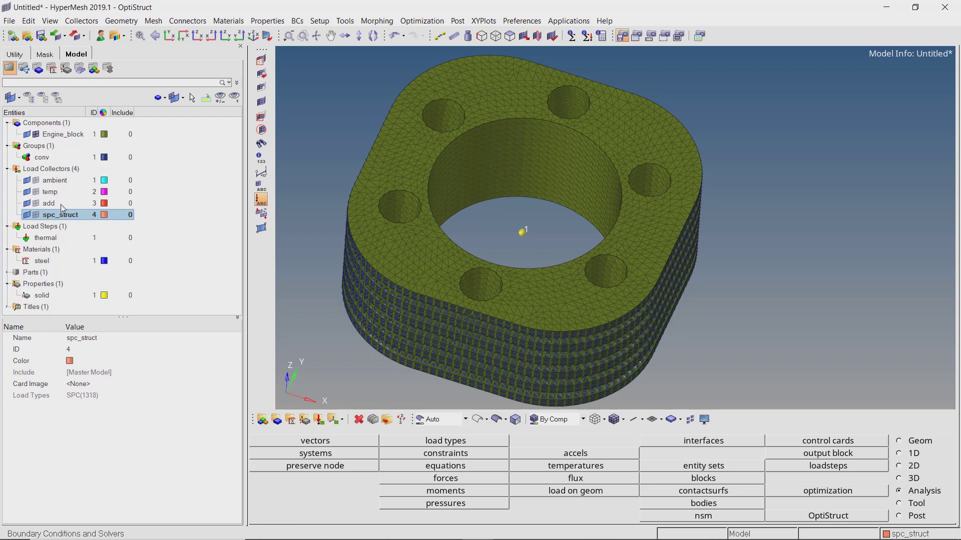
- Create a new load step named structural
right_click(210, 137)
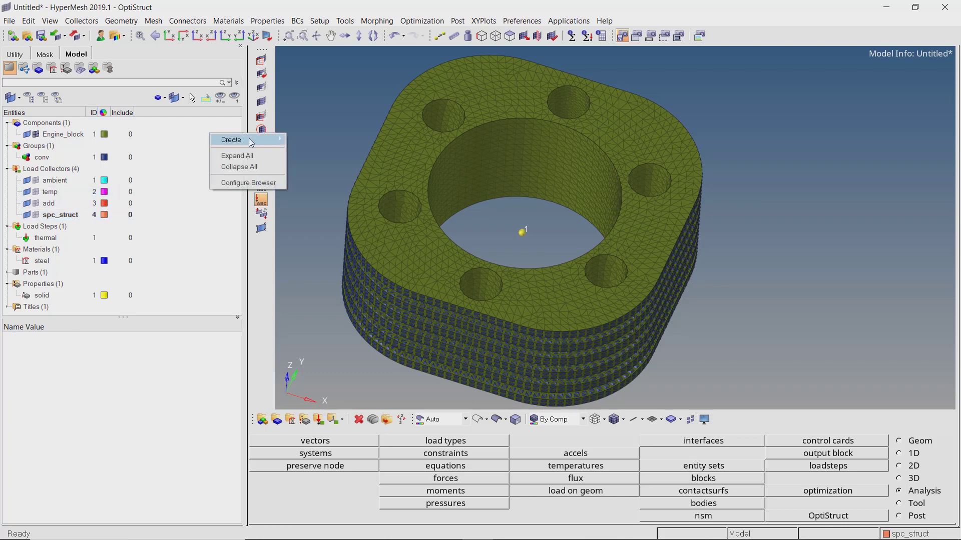
mouse_move(235, 139)
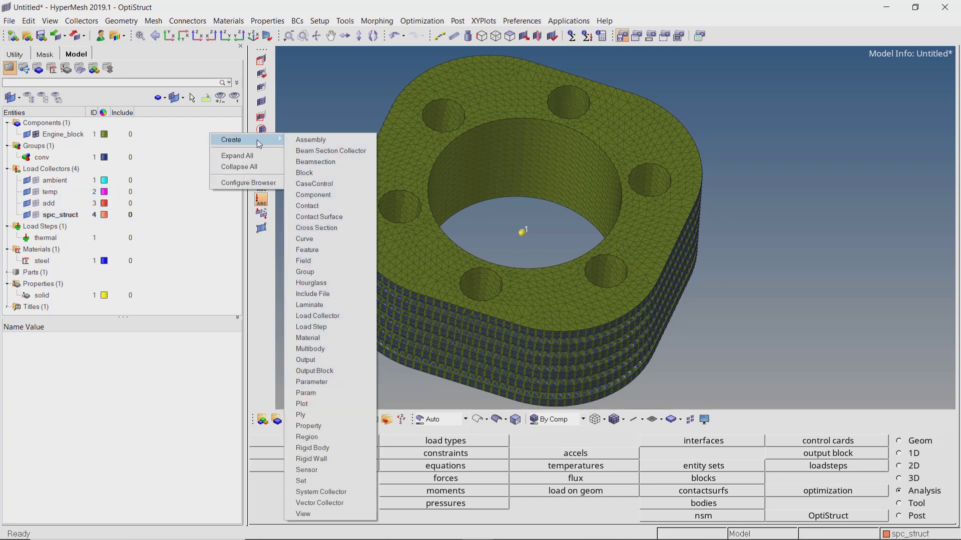
click(347, 325)
text(str)
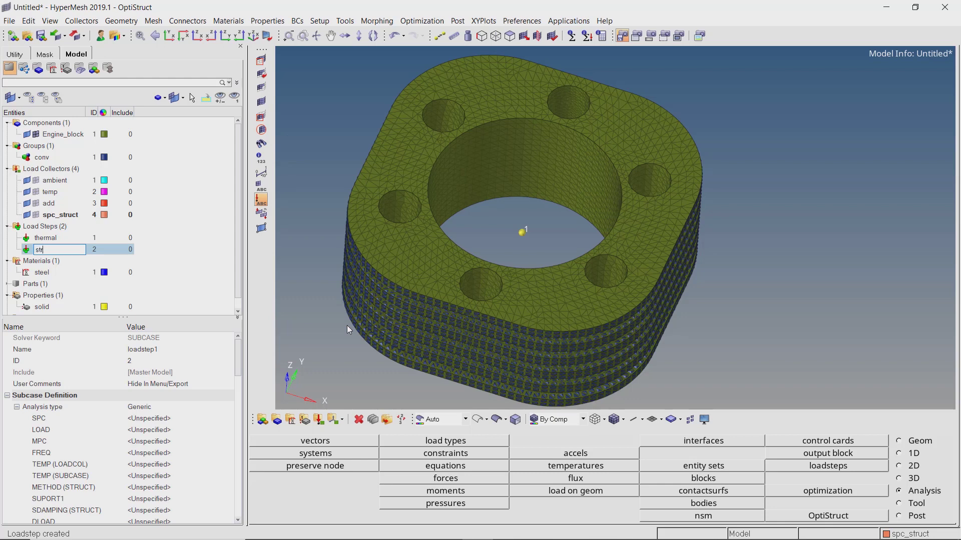
text(uctural)
key(Return)
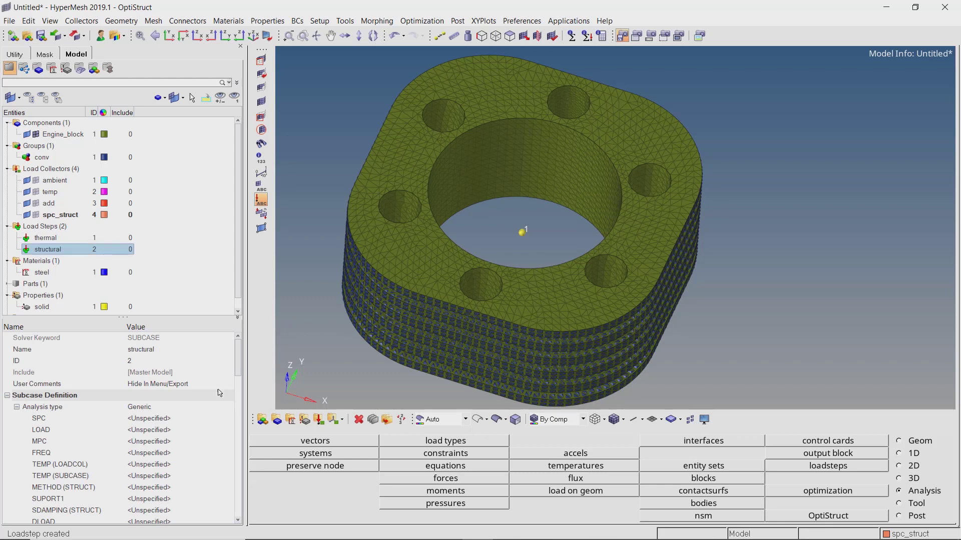
- Set the structural step's analysis type to Linear Static and its SPC to spc_struct
click(203, 408)
click(202, 408)
scroll(202, 420, up, 3)
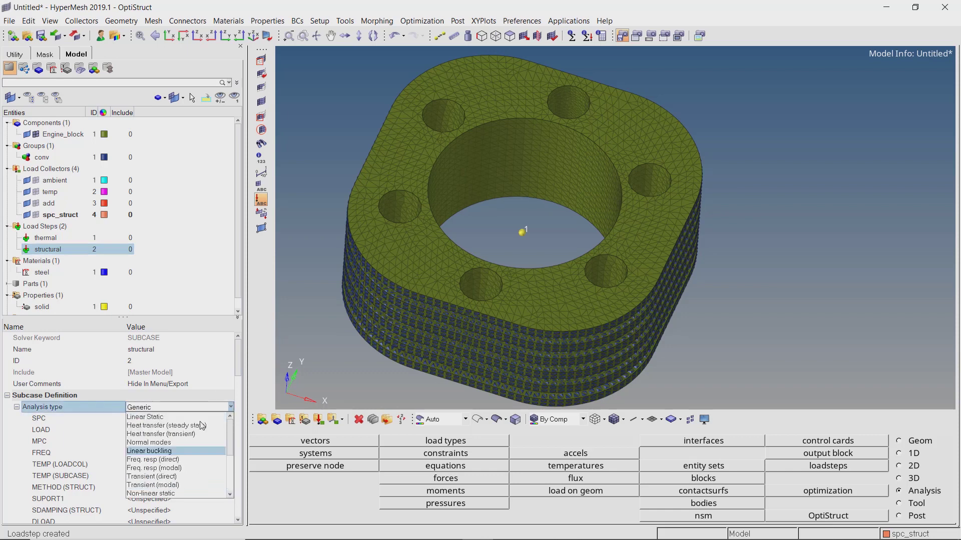
click(202, 418)
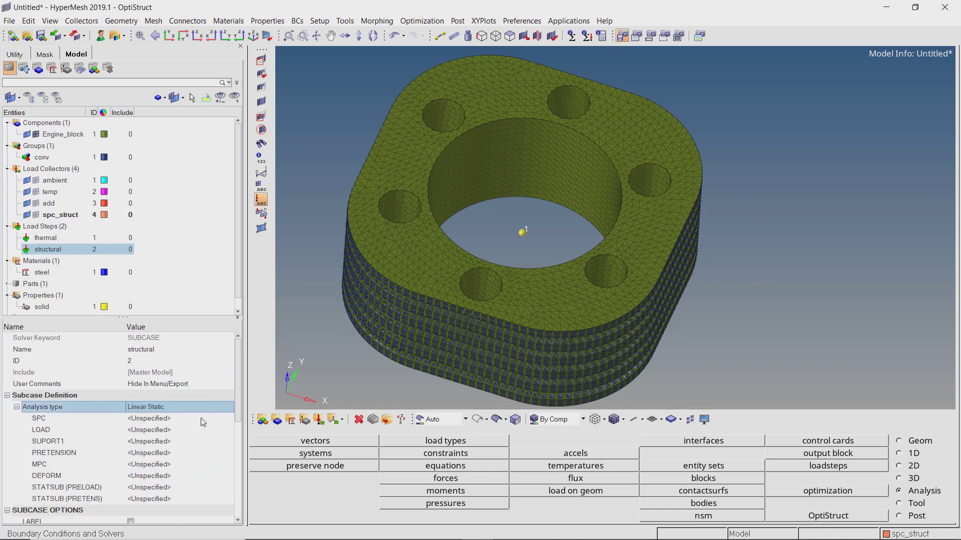
click(171, 420)
click(171, 419)
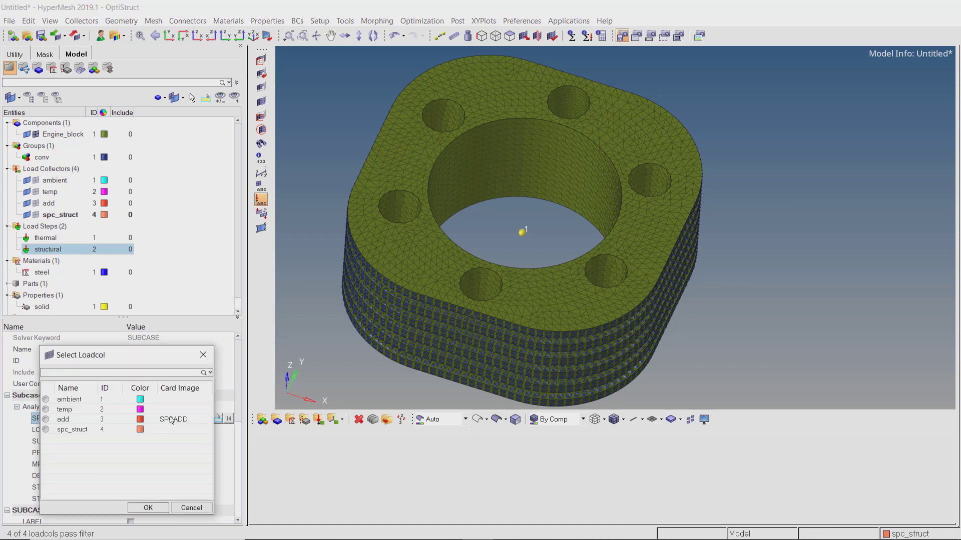
click(76, 432)
click(149, 508)
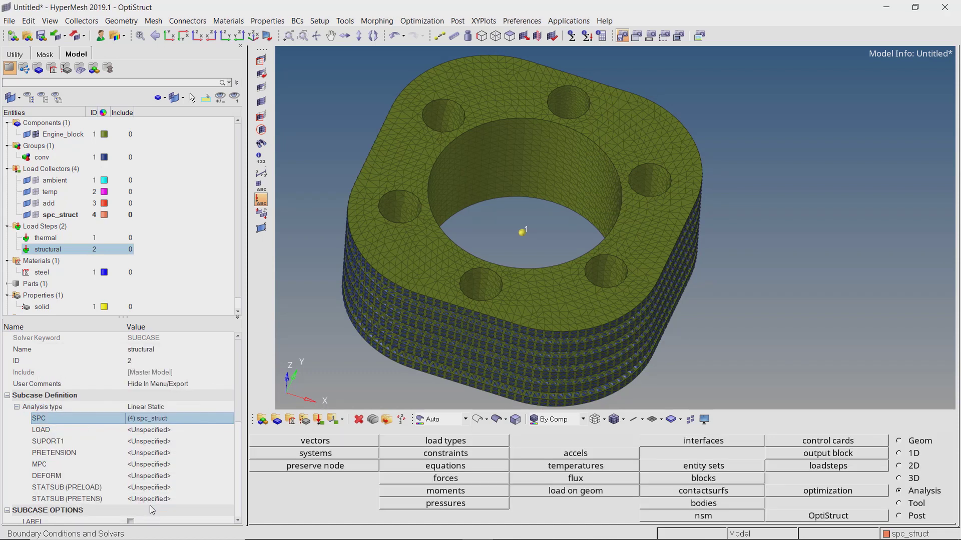
scroll(151, 509, down, 2)
scroll(152, 509, down, 8)
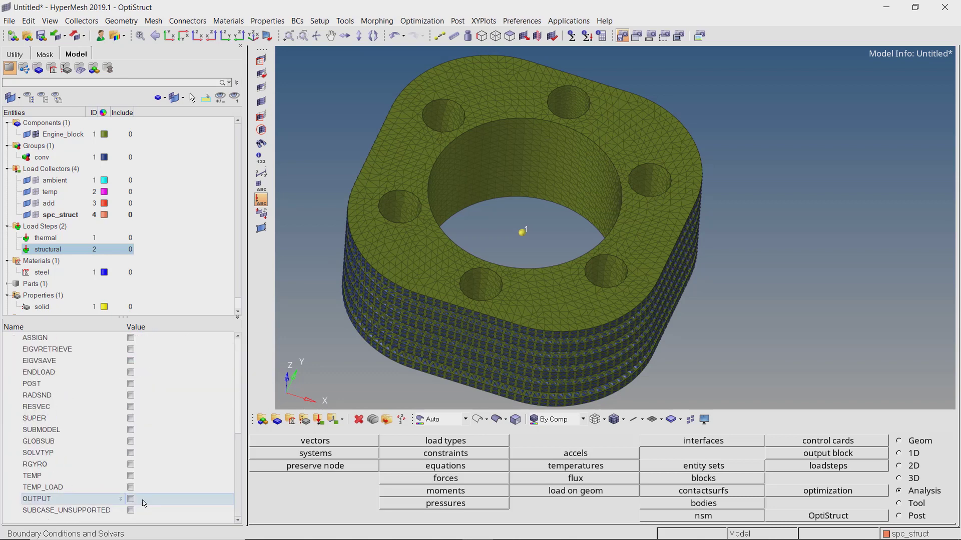
- Enable TEMP_LOAD with SID set to SUBCASEID and the thermal load step as TEMP source
click(131, 488)
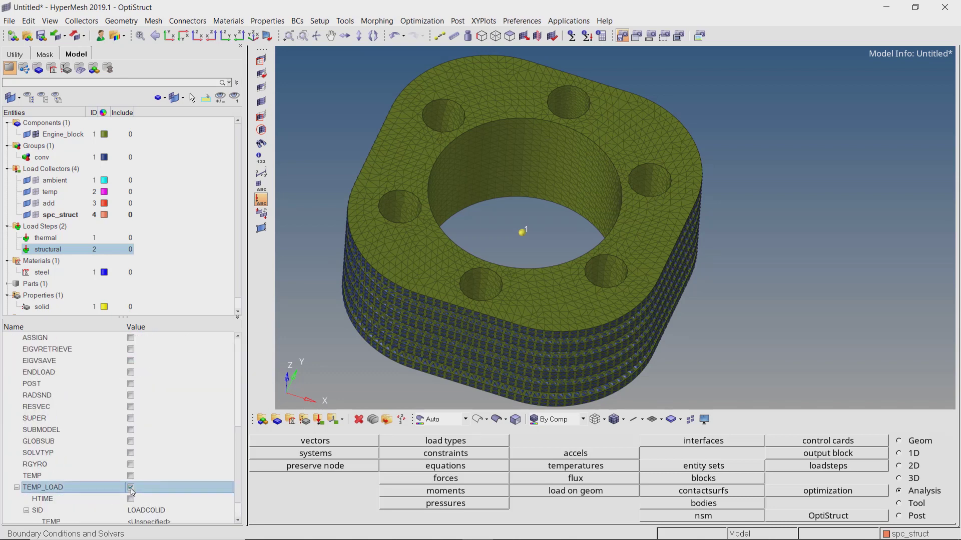
scroll(135, 489, down, 1)
click(149, 477)
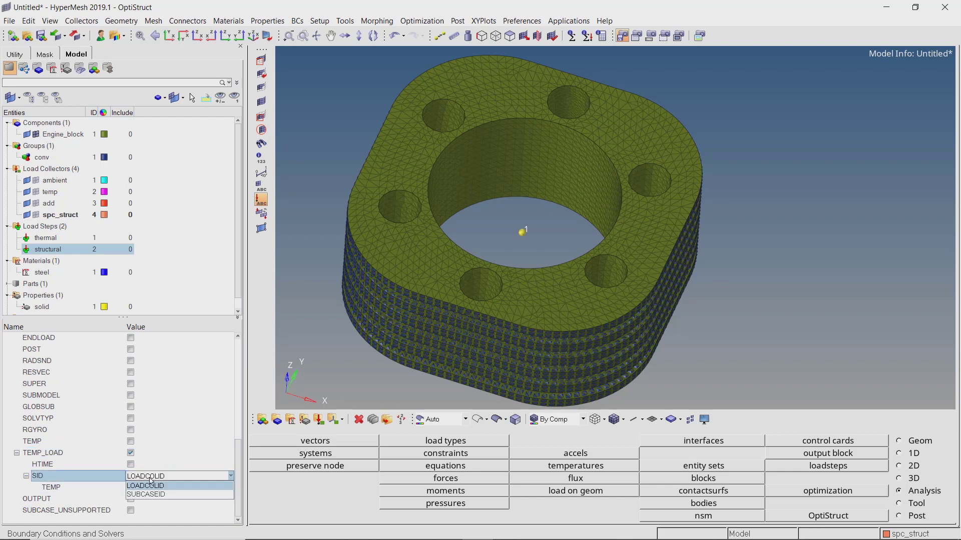
click(152, 497)
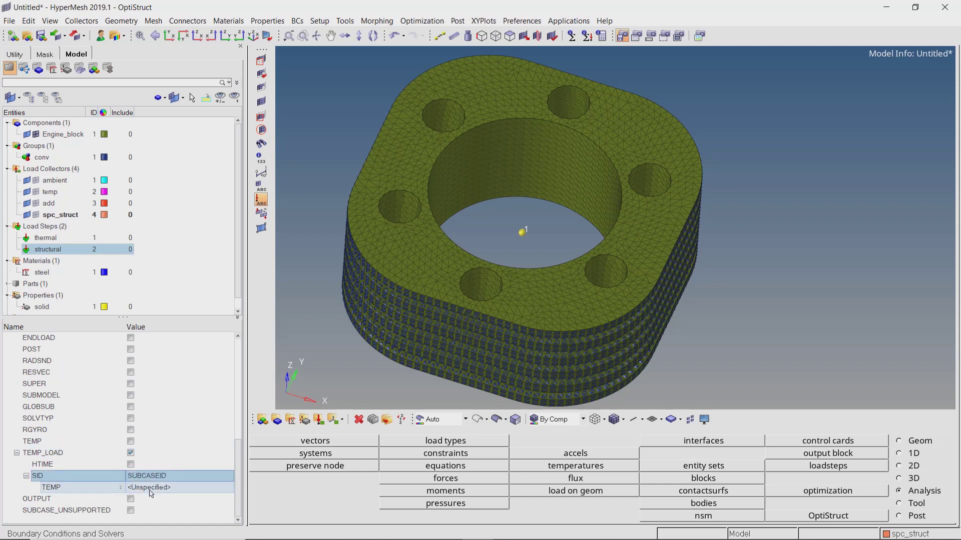
click(150, 489)
click(150, 491)
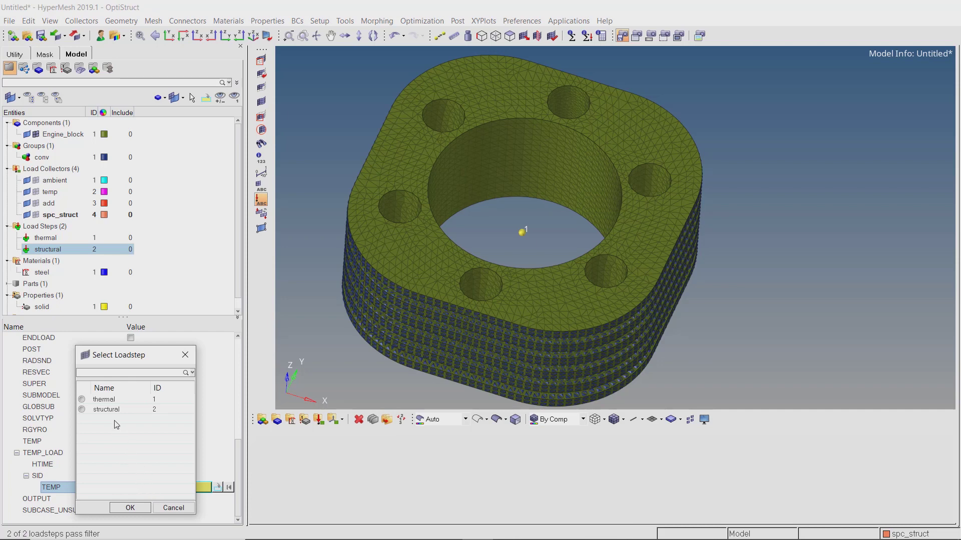
click(104, 403)
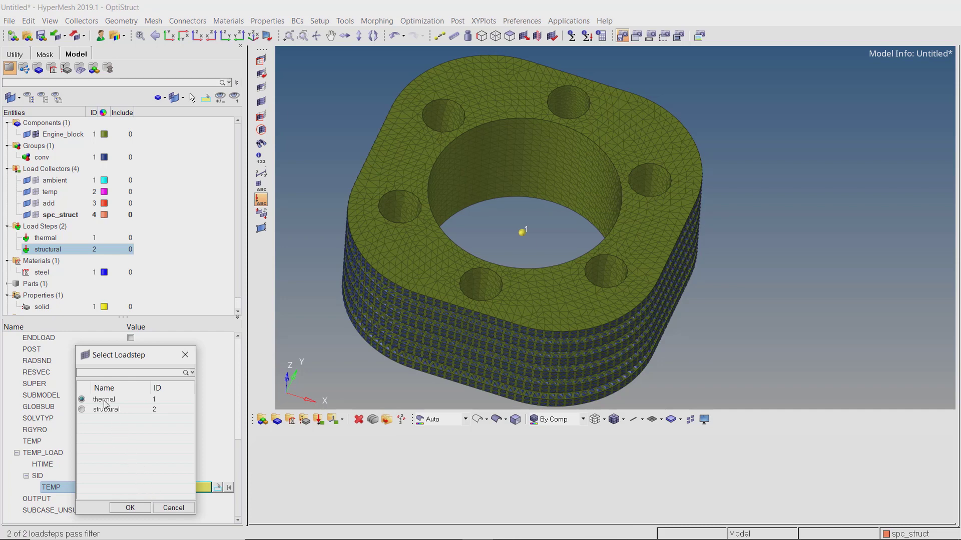
click(130, 508)
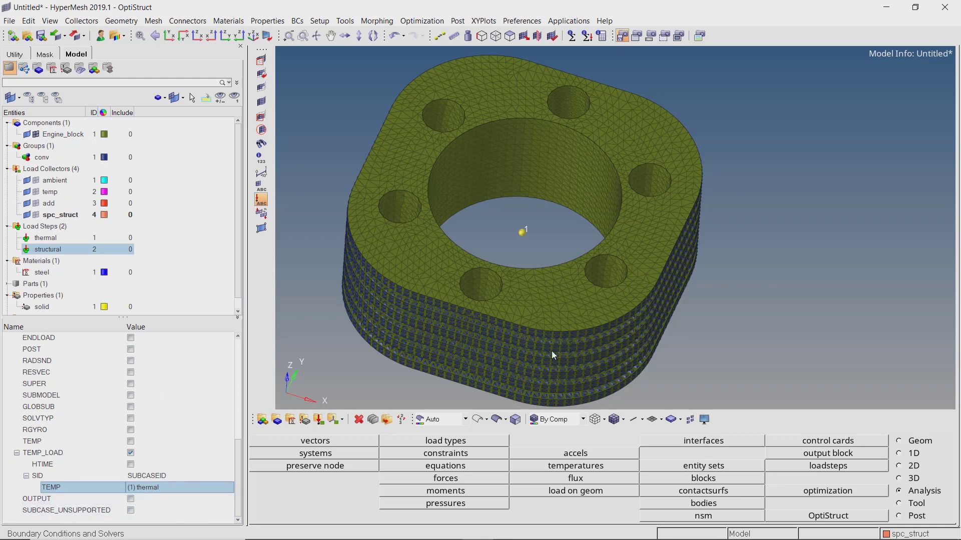
- Create a GLOBAL_OUTPUT_REQUEST card and request displacement output in H3D format
key(ctrl+f)
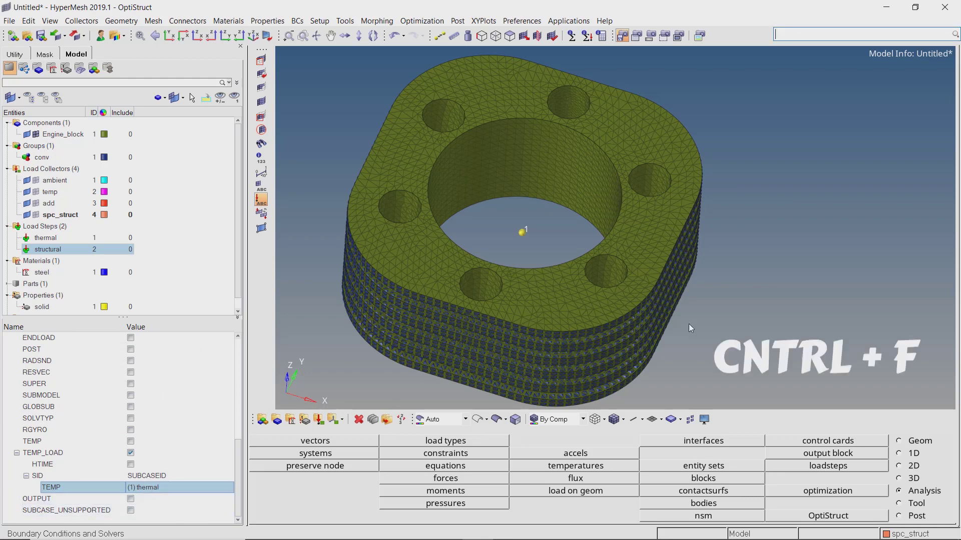
text(glo)
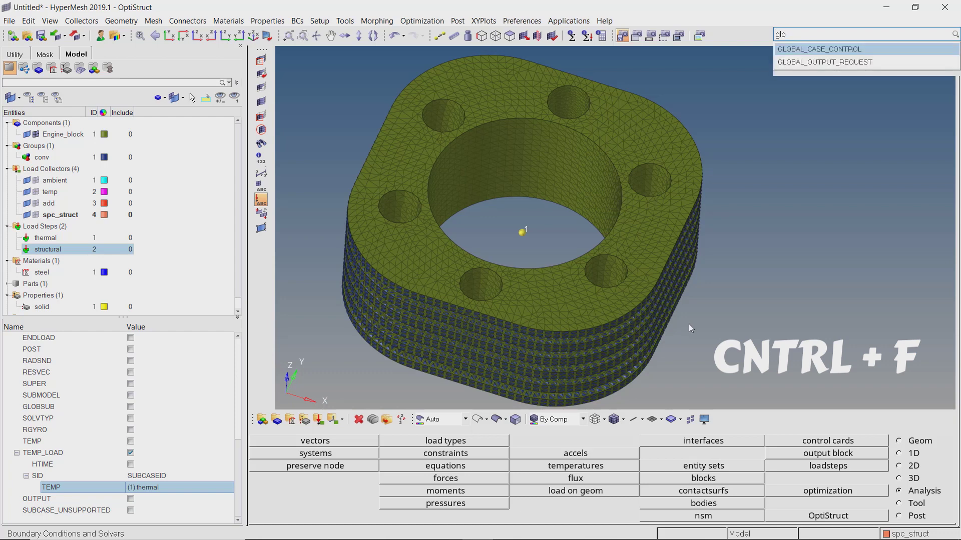
key(Down)
key(Return)
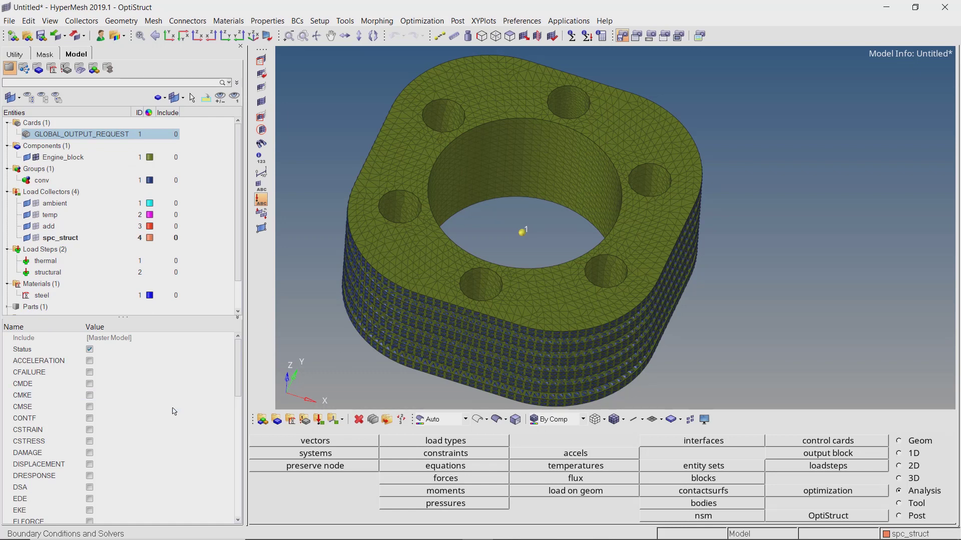
click(89, 465)
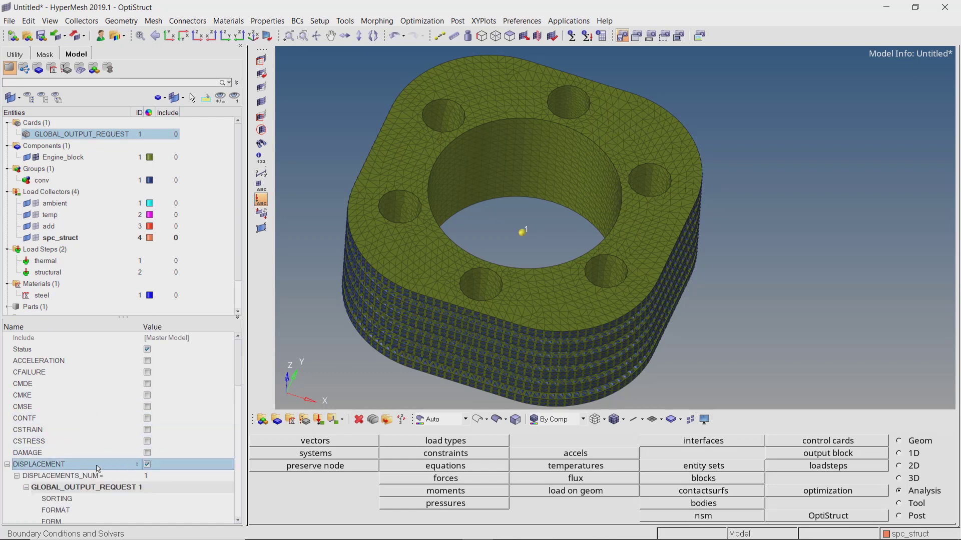
click(169, 463)
click(169, 464)
click(176, 403)
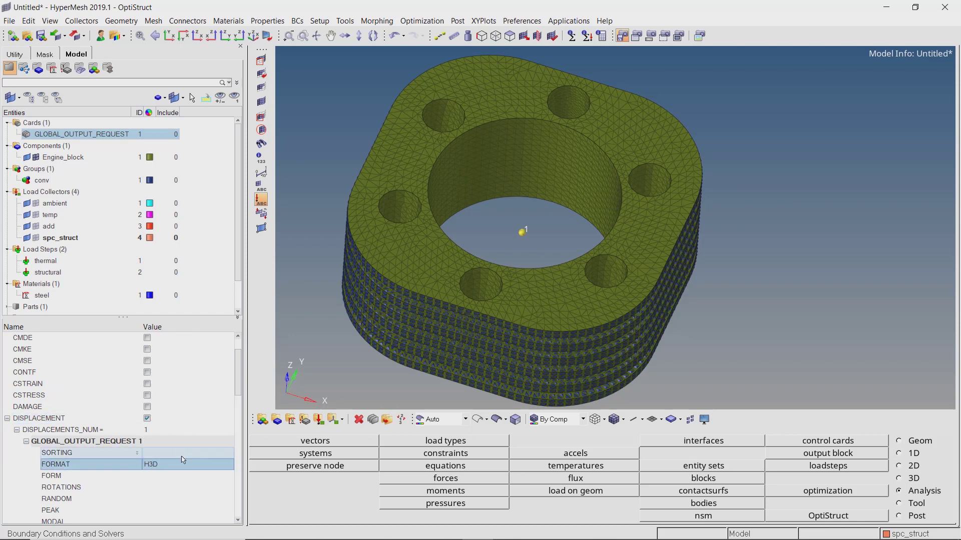
- Request heat flux output in H3D format
scroll(182, 460, down, 4)
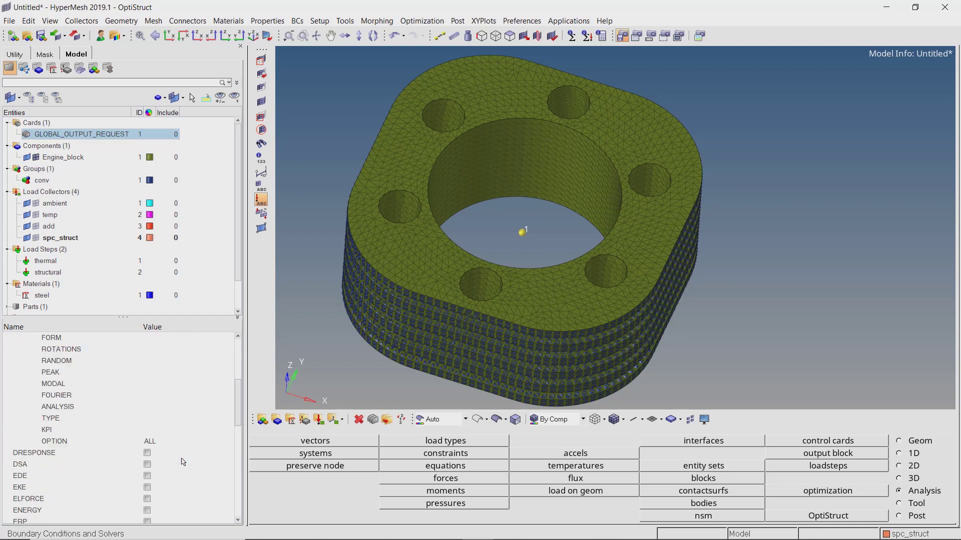
scroll(183, 462, down, 2)
scroll(183, 462, down, 4)
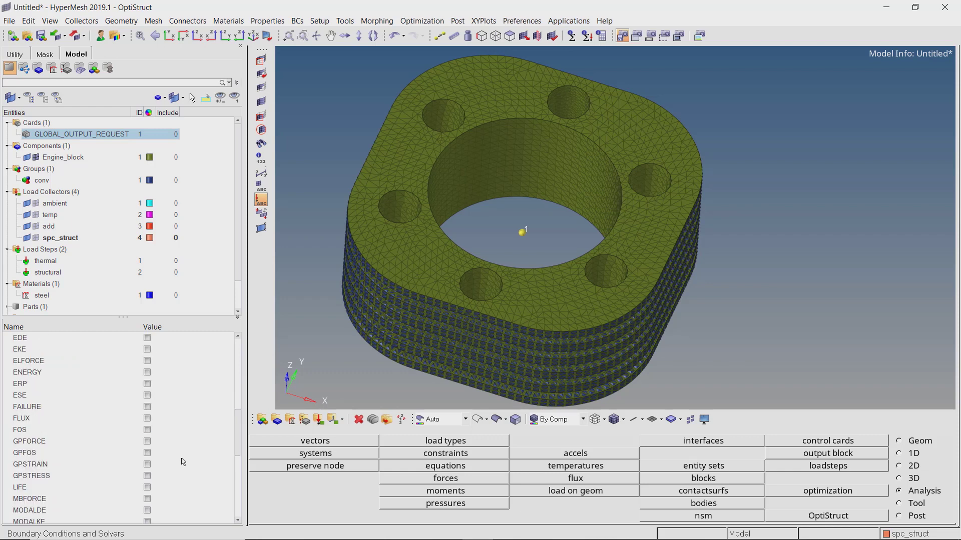
click(148, 418)
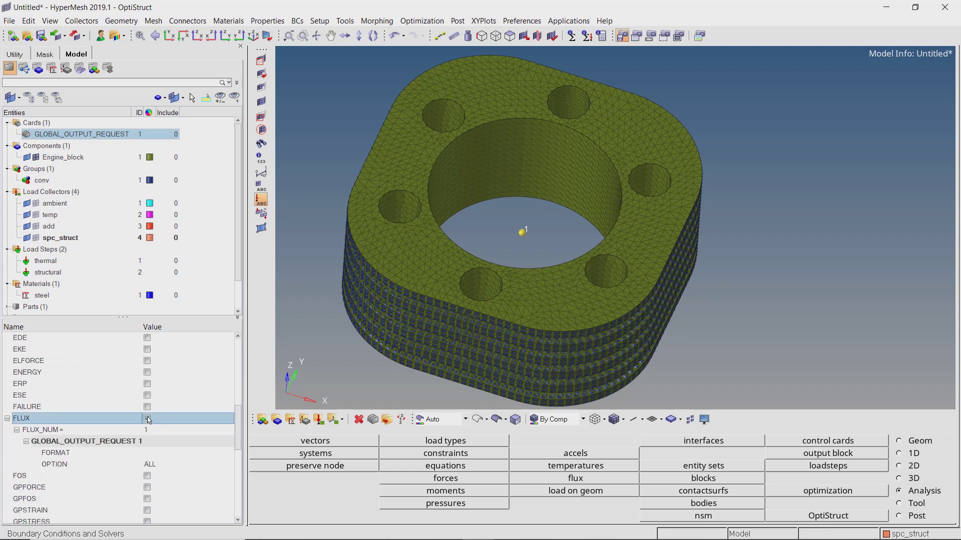
click(167, 452)
click(168, 453)
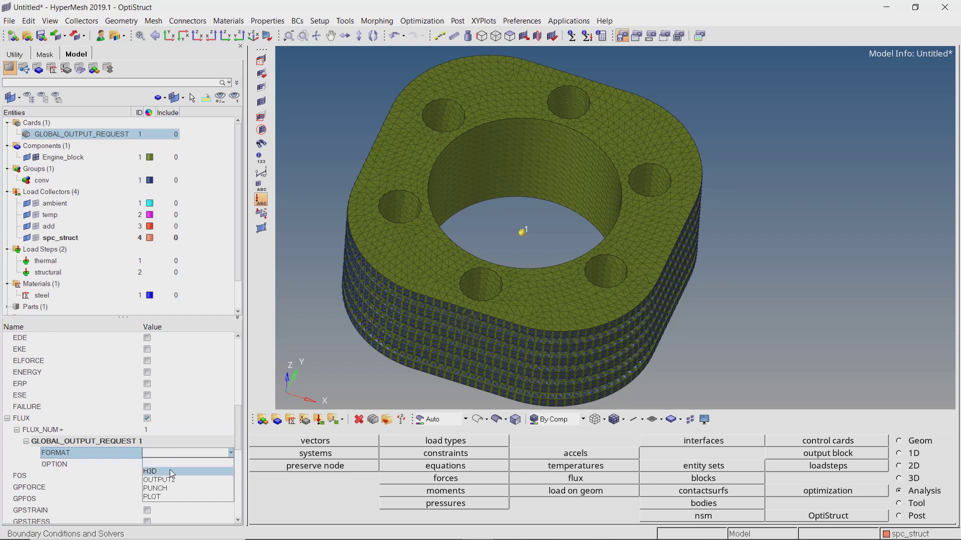
click(172, 474)
scroll(171, 474, down, 10)
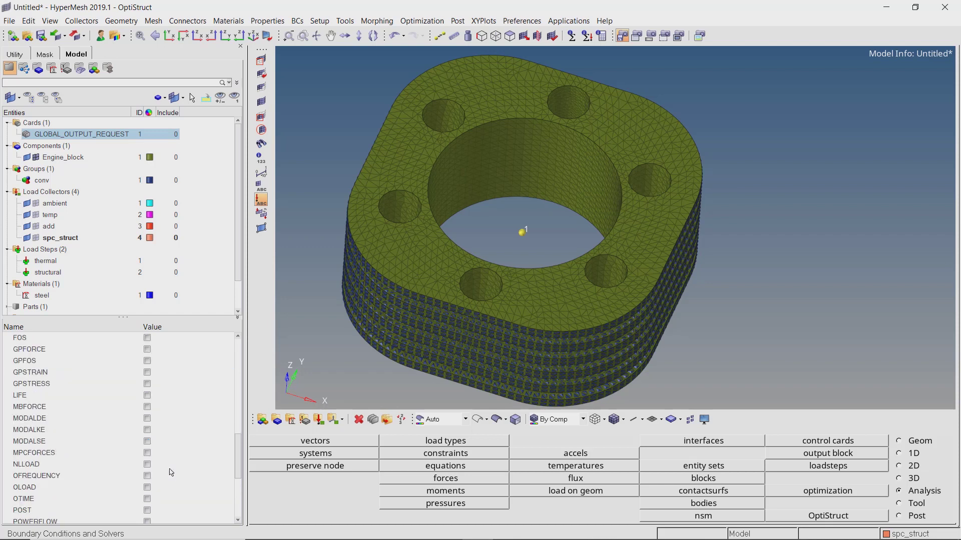
scroll(172, 473, down, 3)
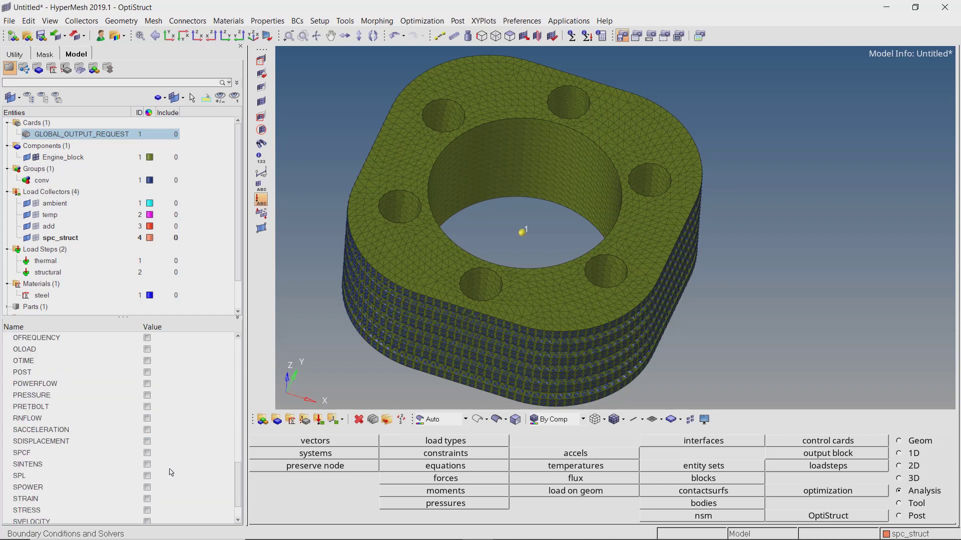
- Request thermal output in H3D, and stress output in H3D with OPTION set to ALL
click(147, 488)
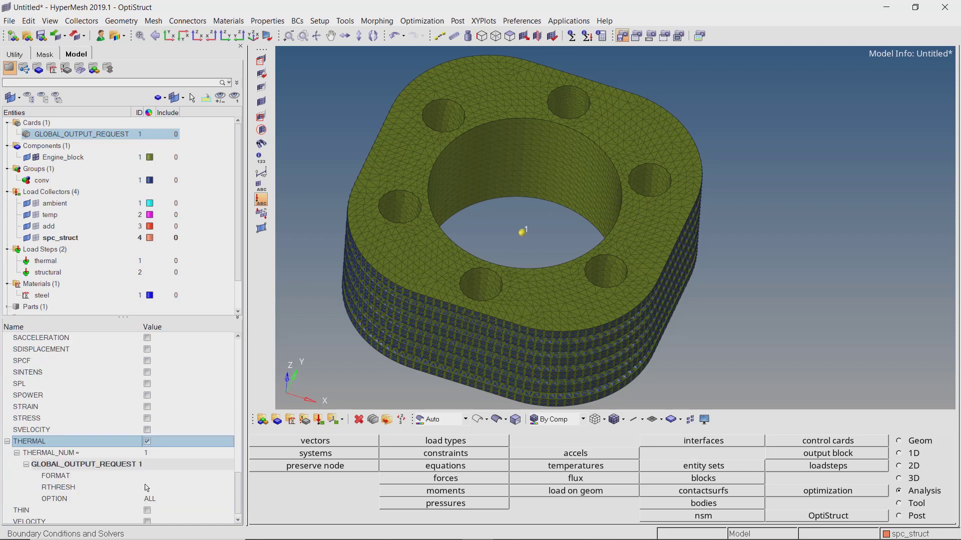
click(160, 475)
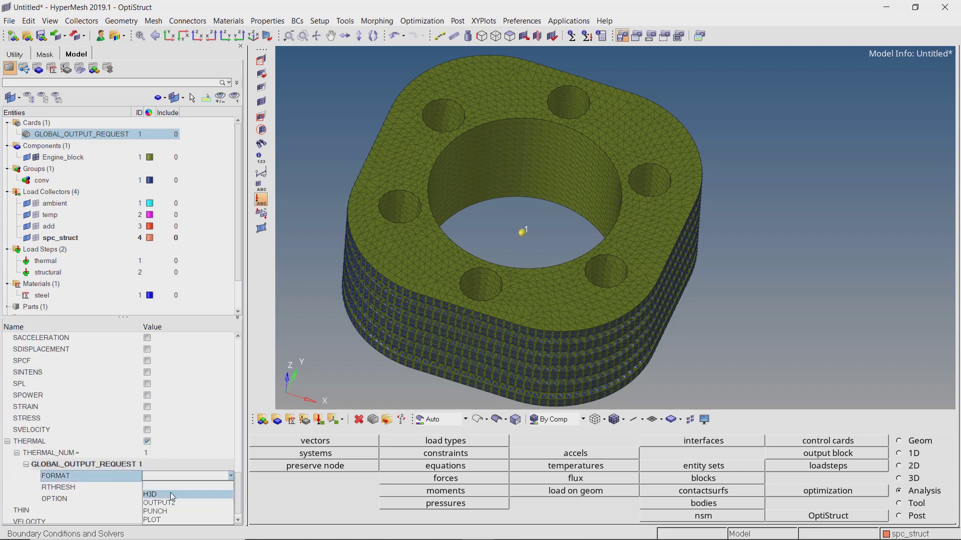
click(171, 495)
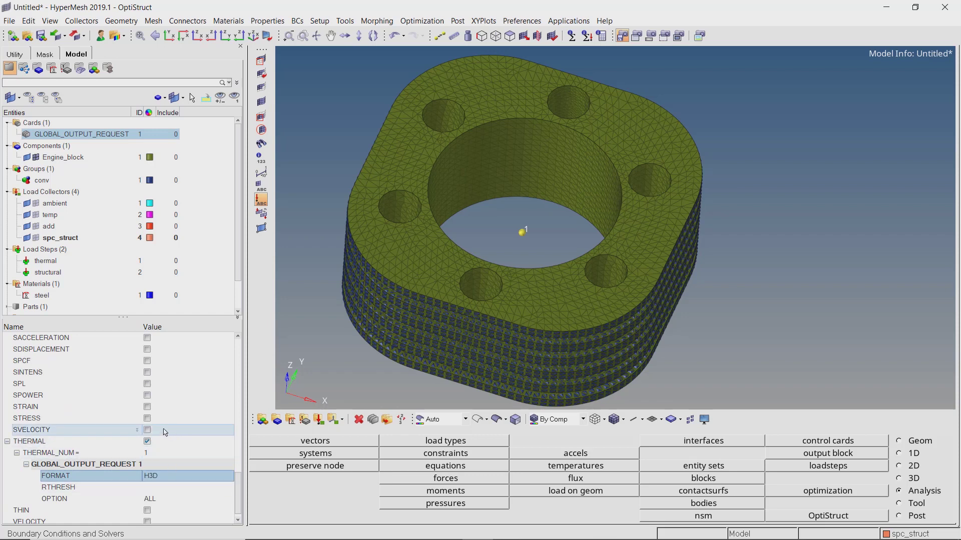
click(148, 419)
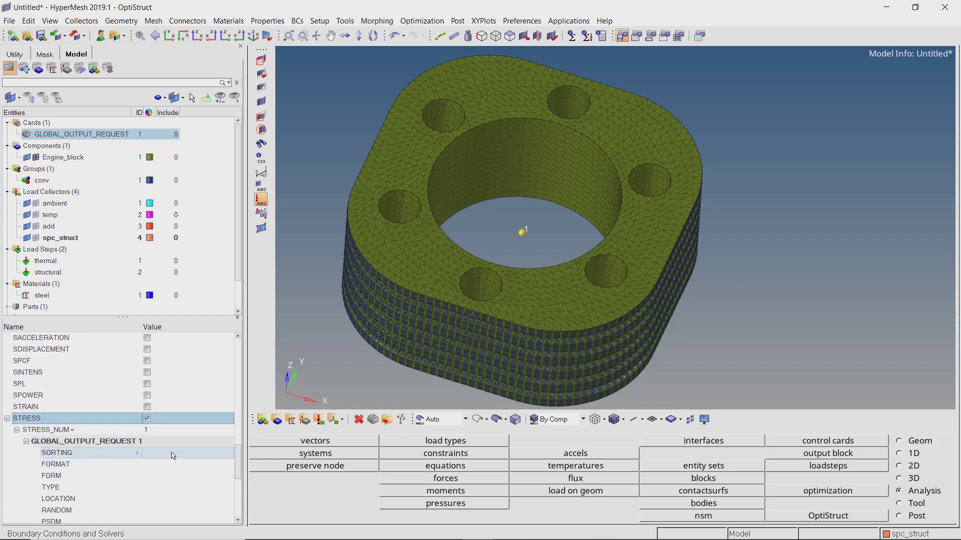
click(178, 465)
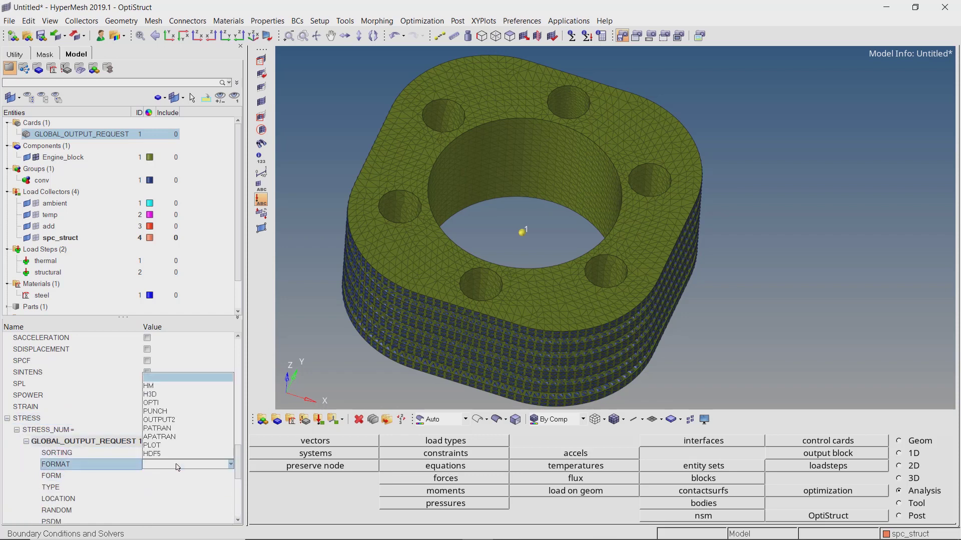
click(183, 394)
scroll(185, 475, down, 4)
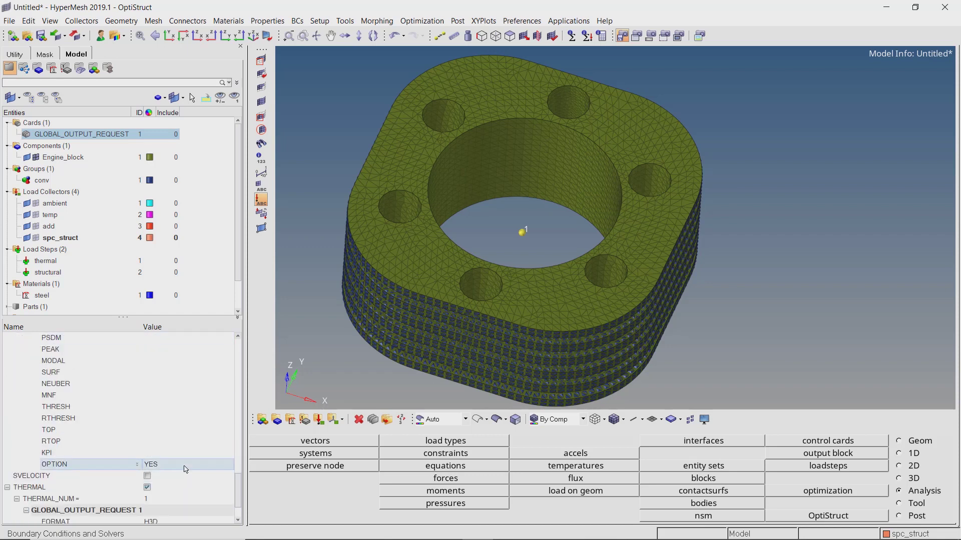
click(185, 465)
click(180, 499)
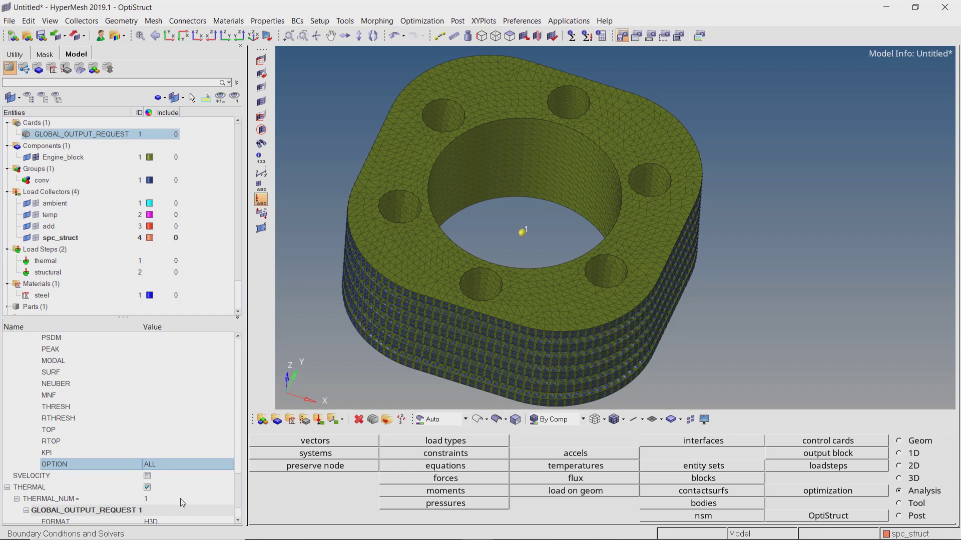
- Use Save As to create a run1 folder under Tests and save the model there as run1
click(9, 23)
click(39, 68)
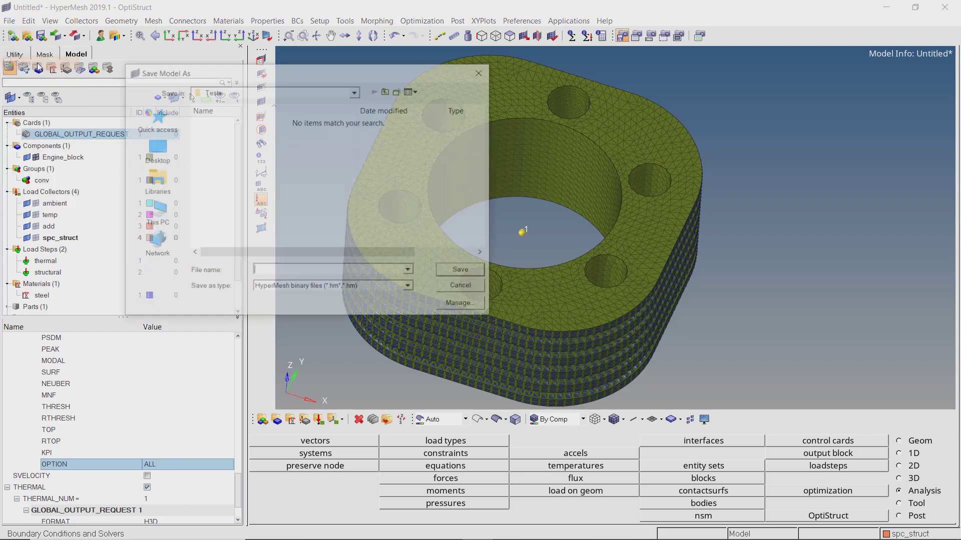
click(399, 91)
text(run1)
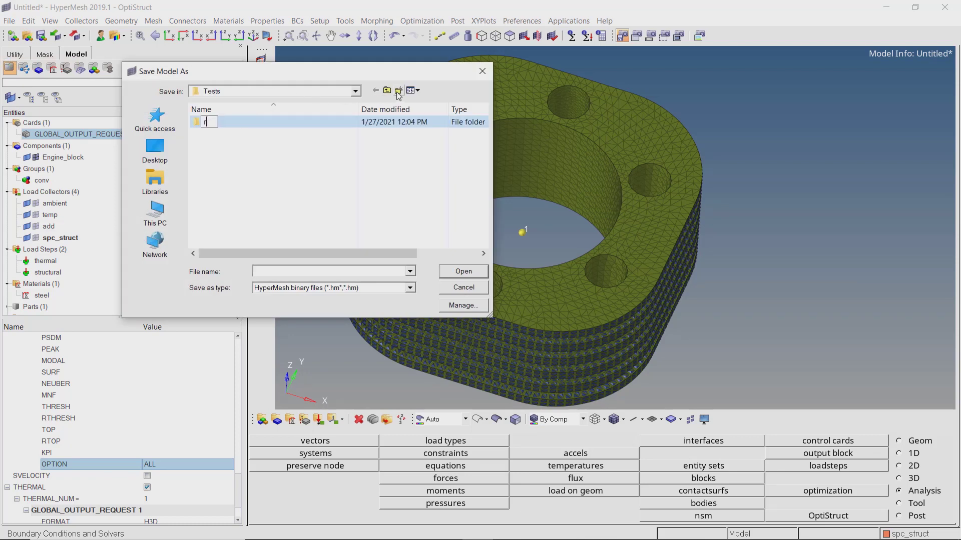
key(Return)
double_click(260, 124)
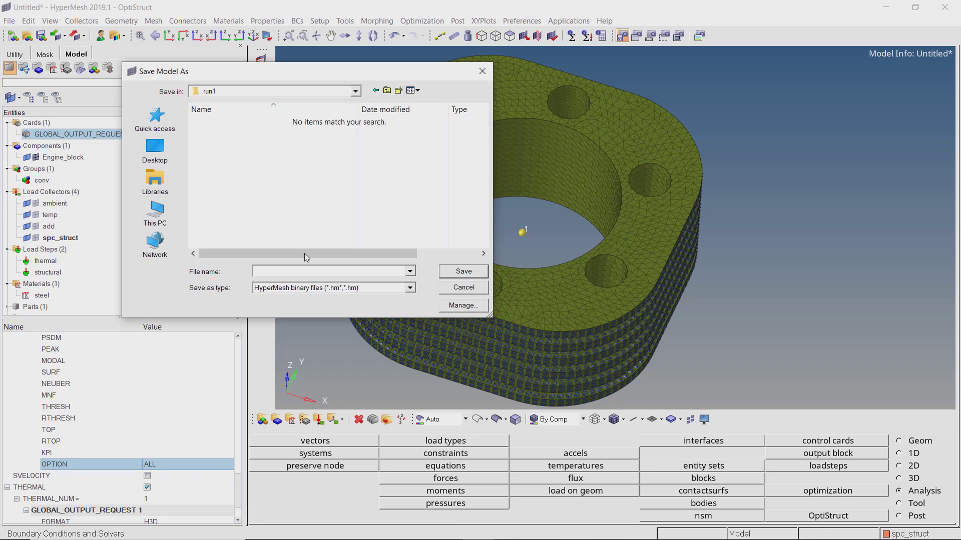
click(307, 270)
text(run1)
key(Return)
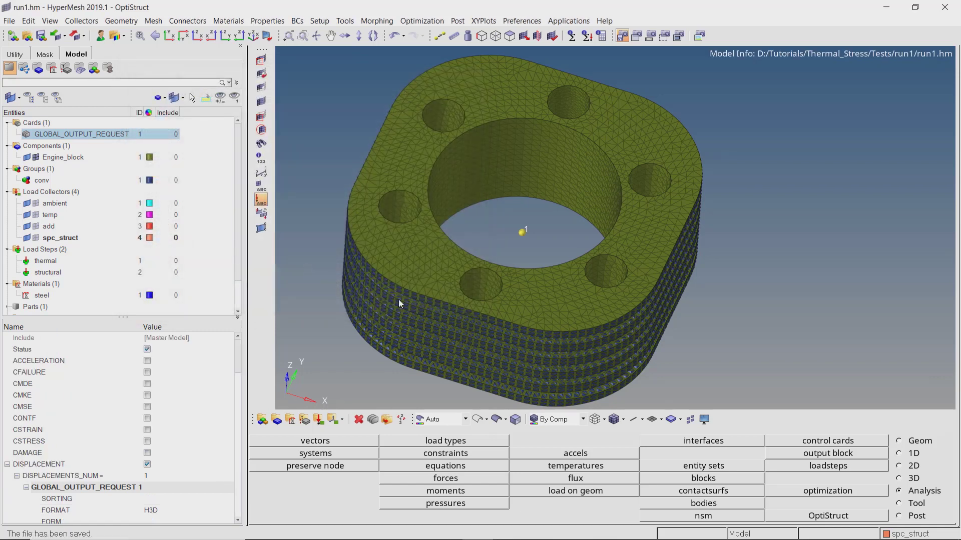
- Launch OptiStruct on run1.fem with export option all and run option analysis
click(817, 518)
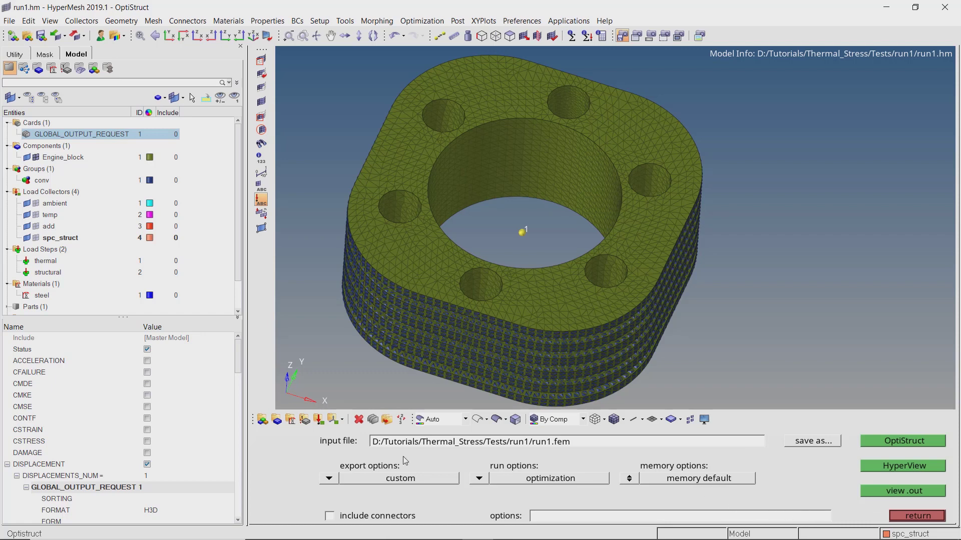
click(330, 479)
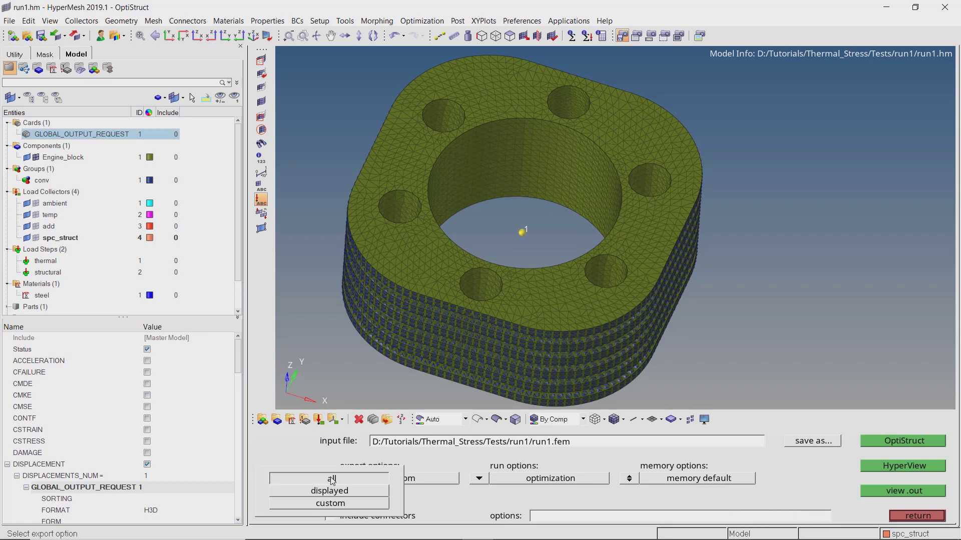
click(330, 479)
click(485, 480)
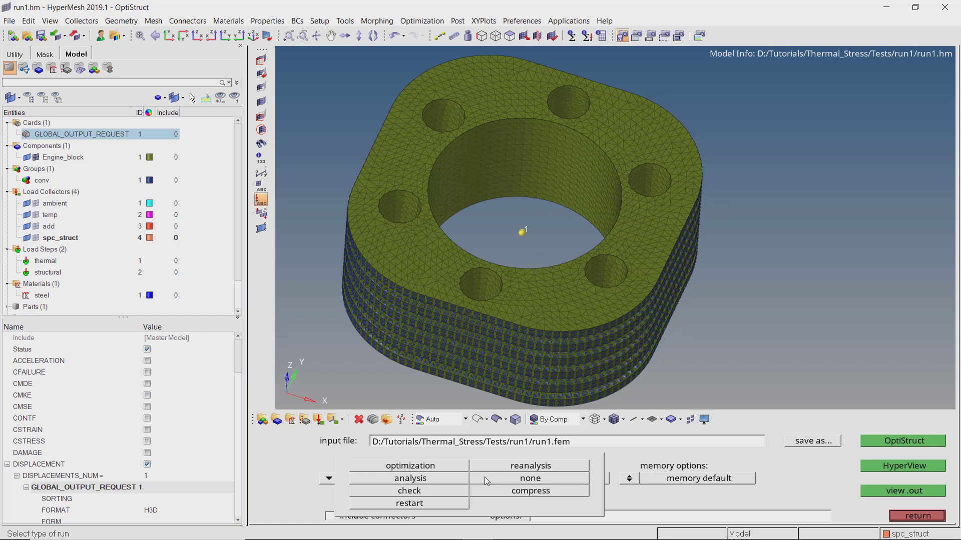
click(453, 482)
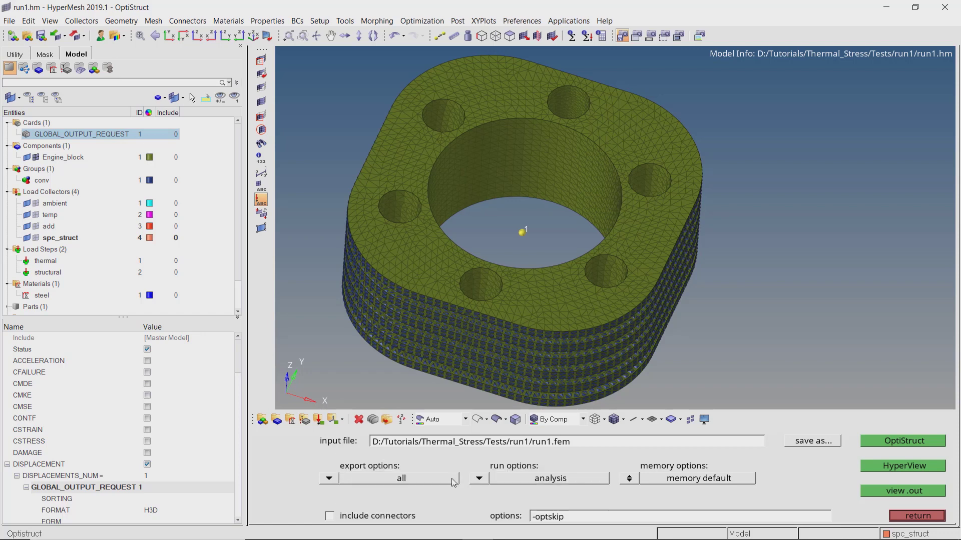
click(864, 441)
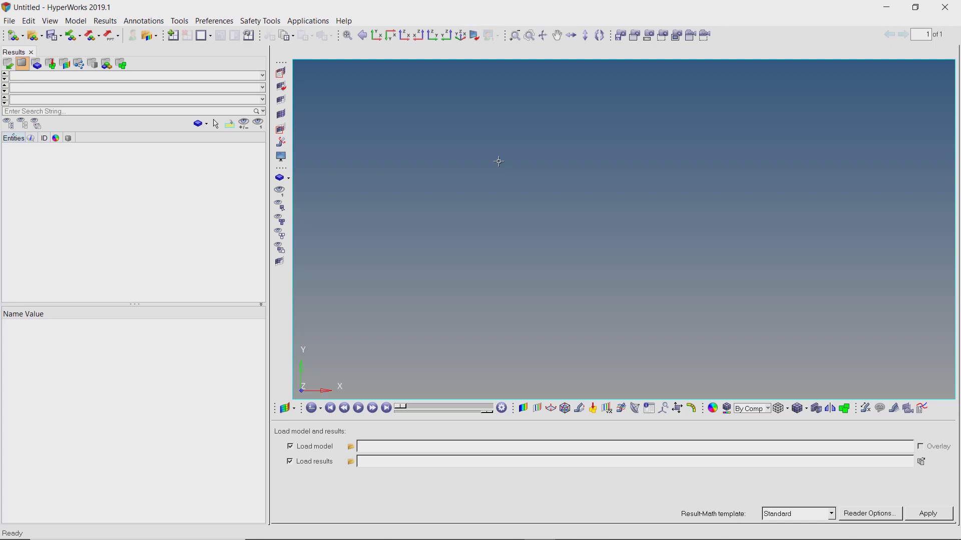
- Load run1.h3d as both model and results file and apply
click(352, 448)
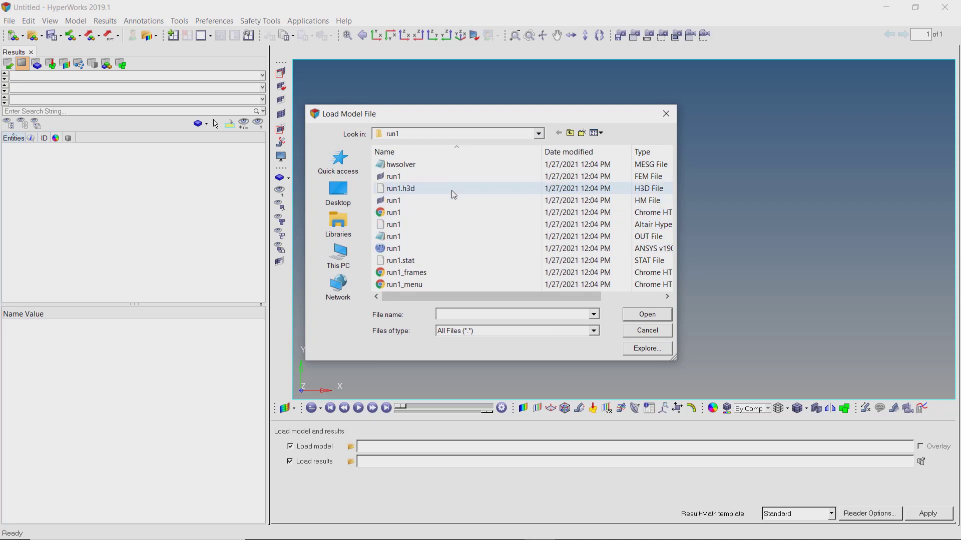
double_click(451, 190)
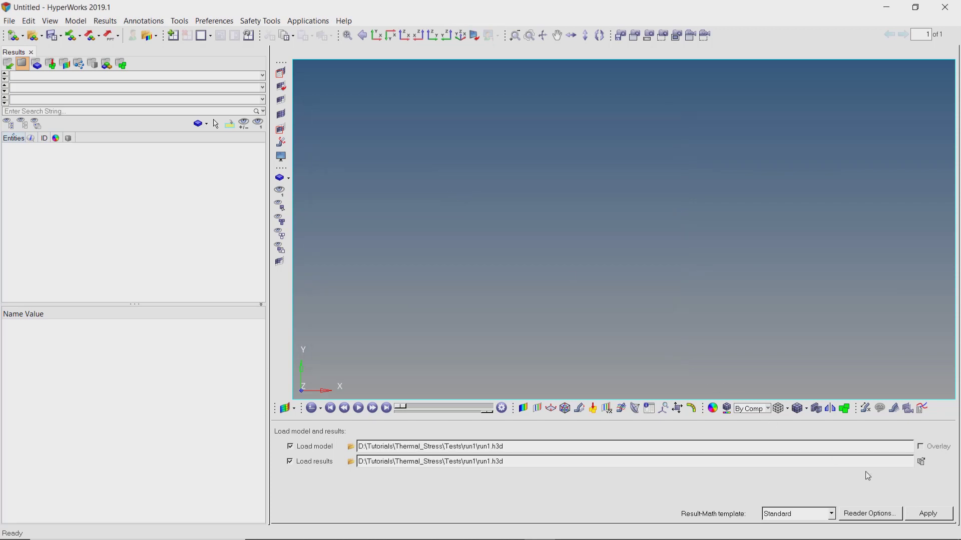
click(919, 515)
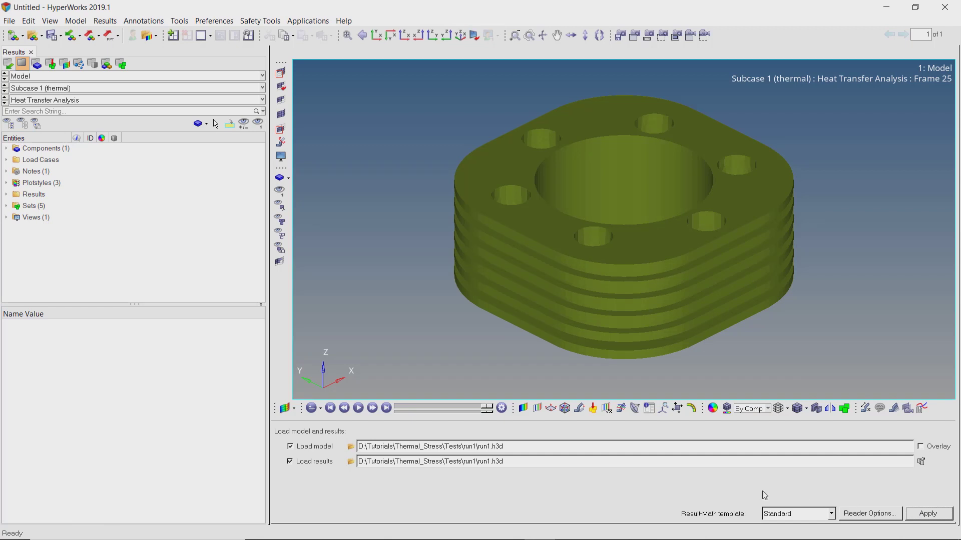
- Apply an Element Fluxes (Mag) contour with Simple averaging and tilt the block to show its top
click(525, 409)
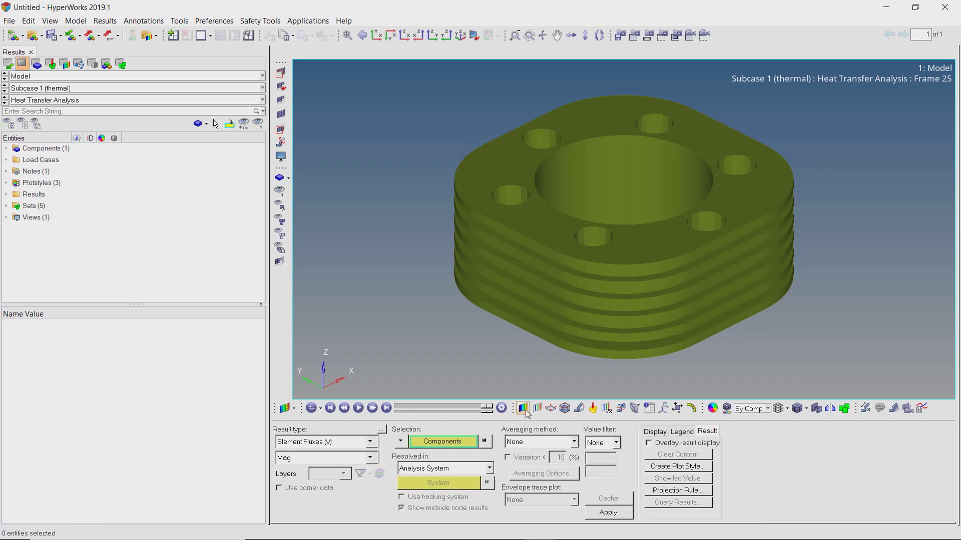
click(532, 442)
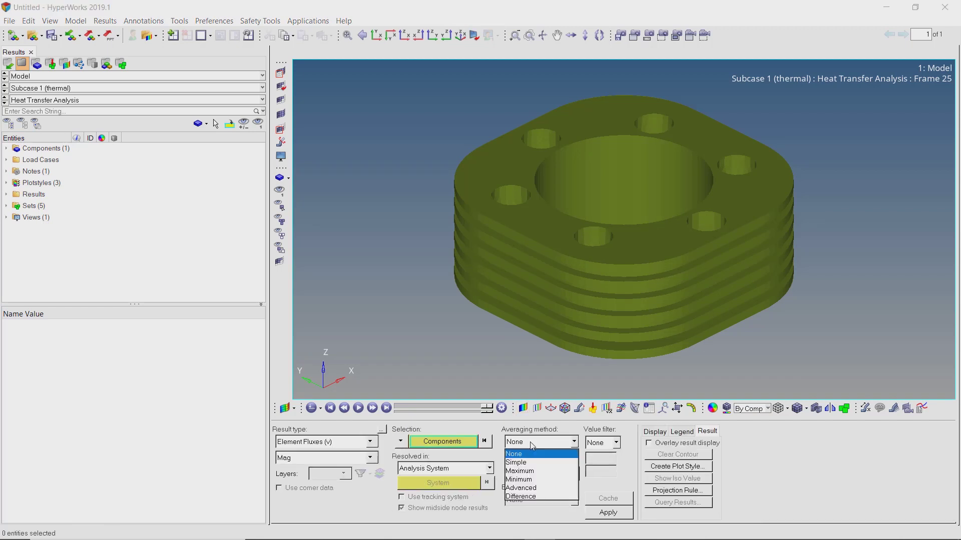
click(531, 464)
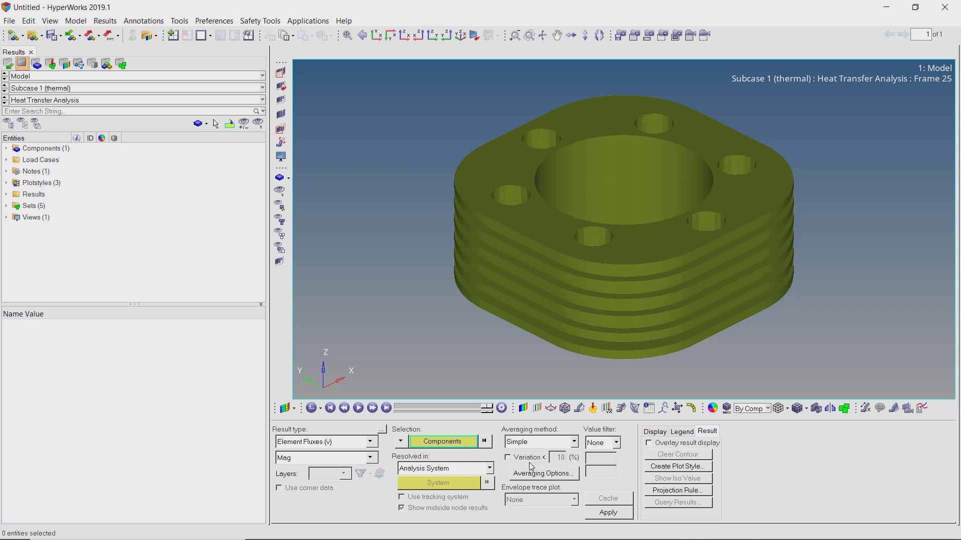
click(608, 513)
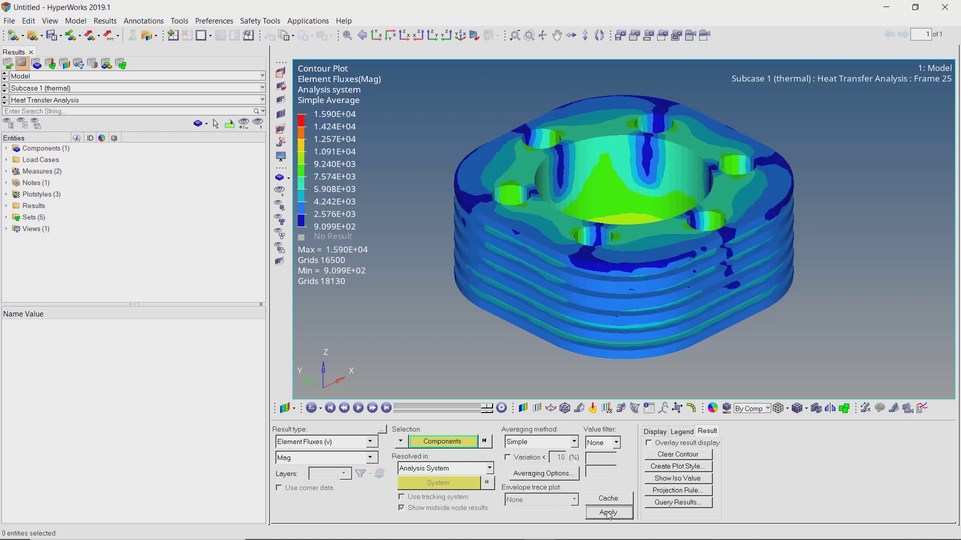
ctrl+drag(647, 263, 666, 307)
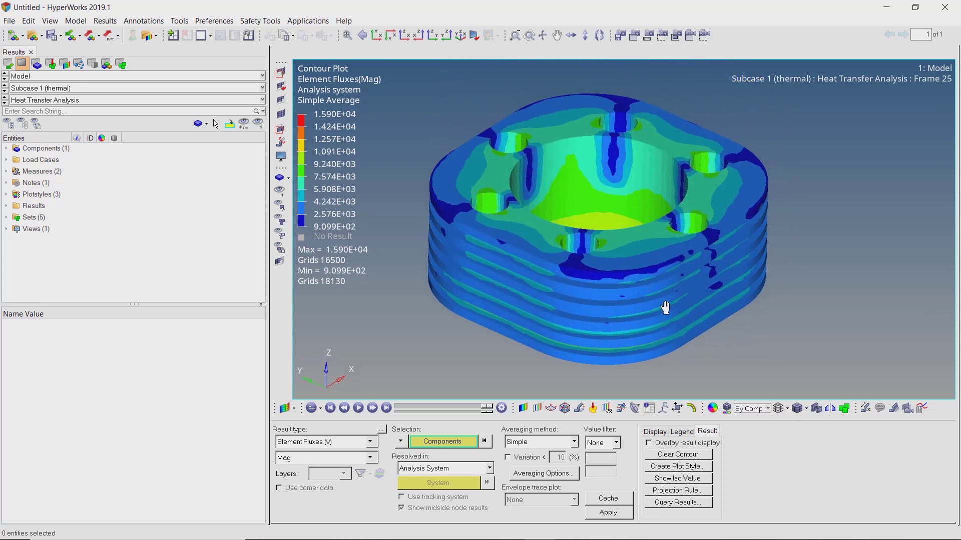
- Switch the contour result type to Grid Temperatures and tilt the view into the bore
click(359, 445)
click(353, 472)
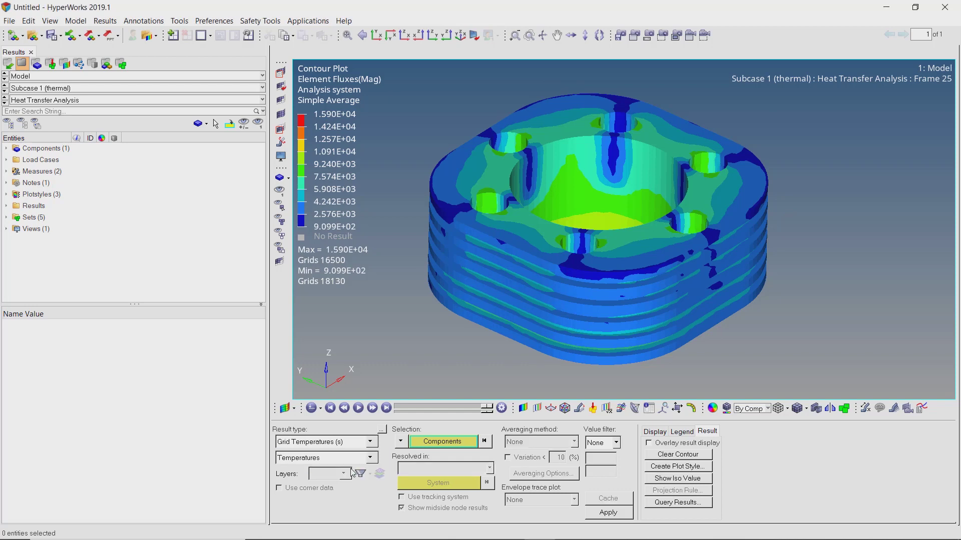
click(608, 512)
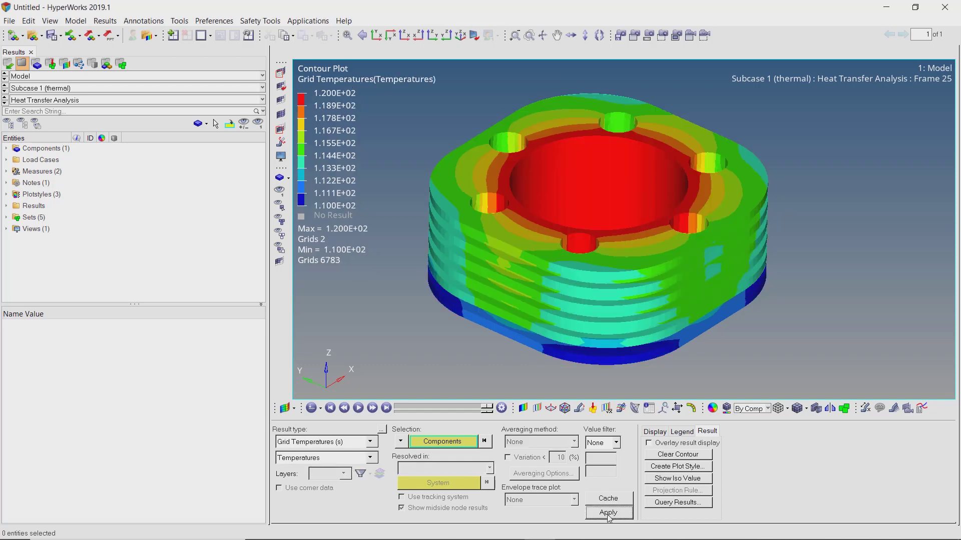
ctrl+click(610, 239)
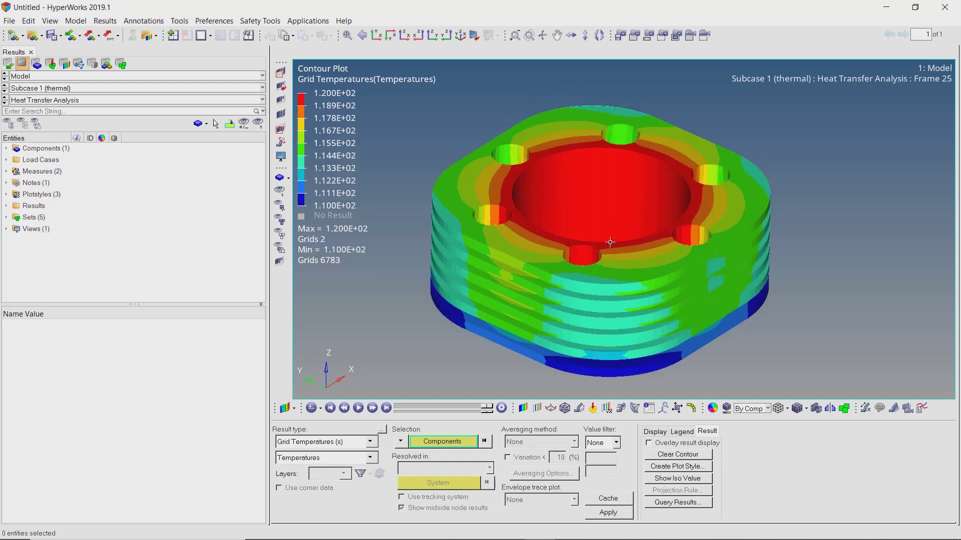
ctrl+drag(605, 252, 592, 277)
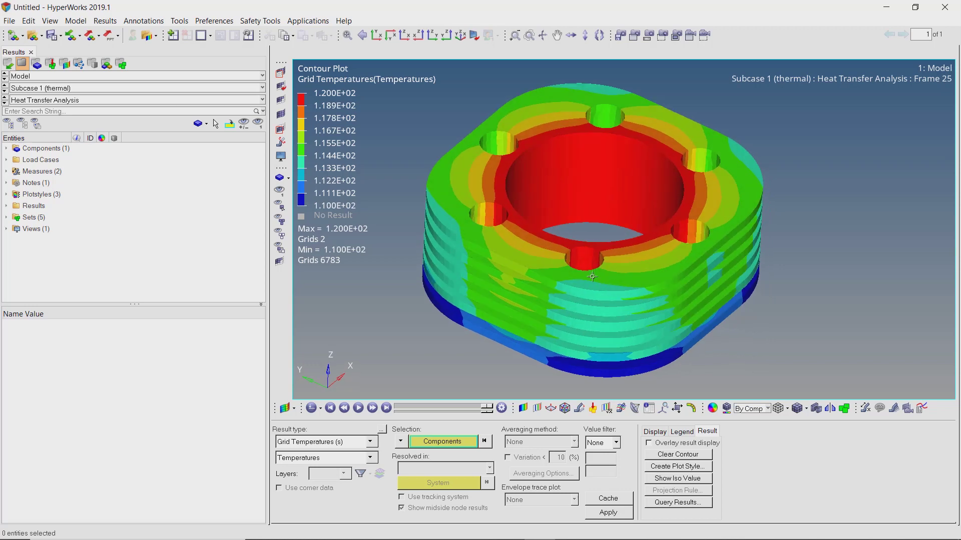
- Set the legend's numeric format to Fixed, then pan and orbit the engine block
right_click(334, 121)
mouse_move(392, 158)
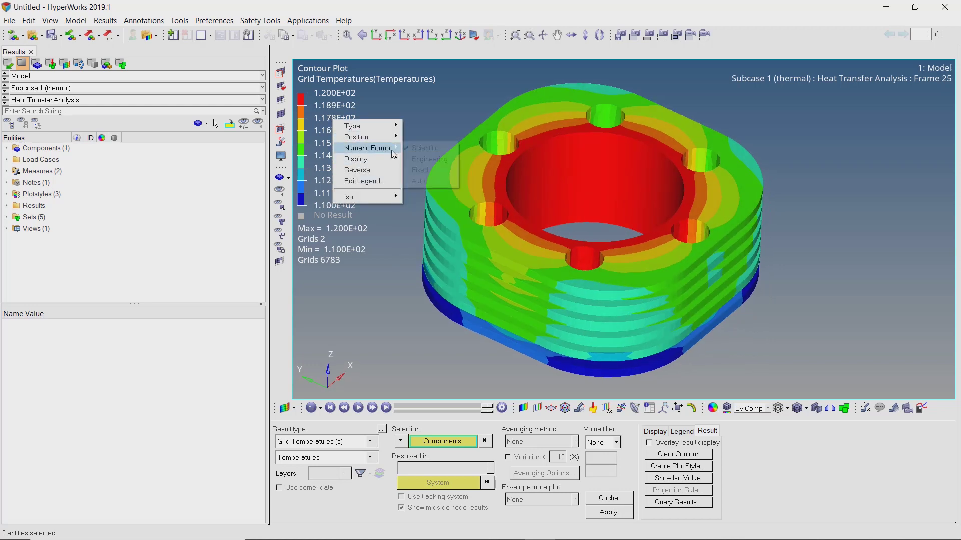
click(429, 170)
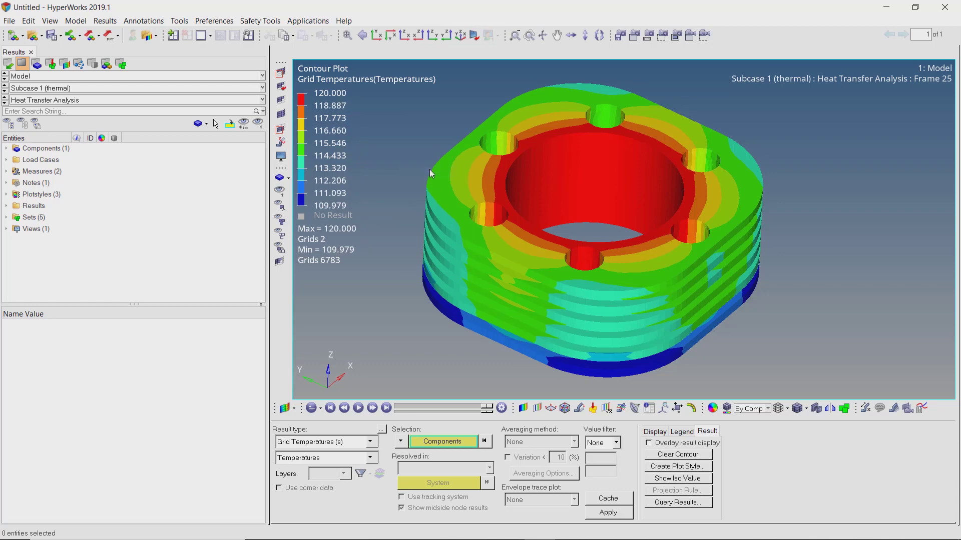
ctrl+right_drag(551, 226, 586, 230)
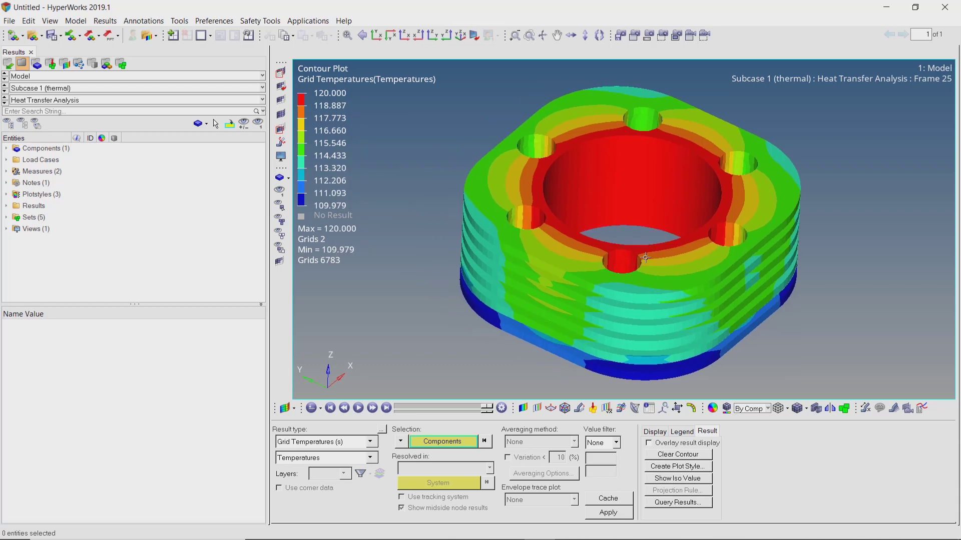
mouse_move(645, 258)
ctrl+mouse_down()
mouse_move(660, 289)
mouse_move(652, 134)
mouse_move(661, 157)
mouse_move(619, 138)
mouse_move(606, 289)
ctrl+mouse_up()
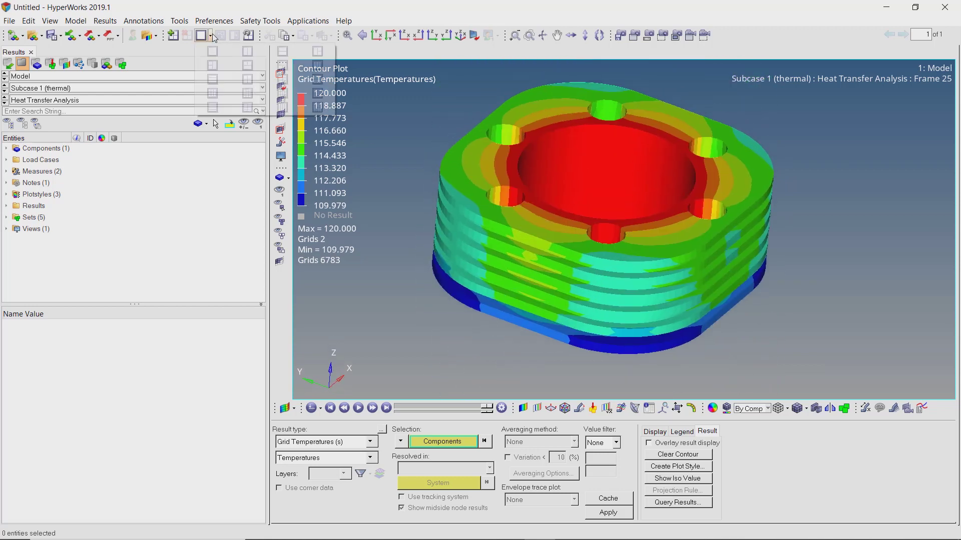
- Switch to a two-window side-by-side layout and load run1.h3d into the right window
click(256, 52)
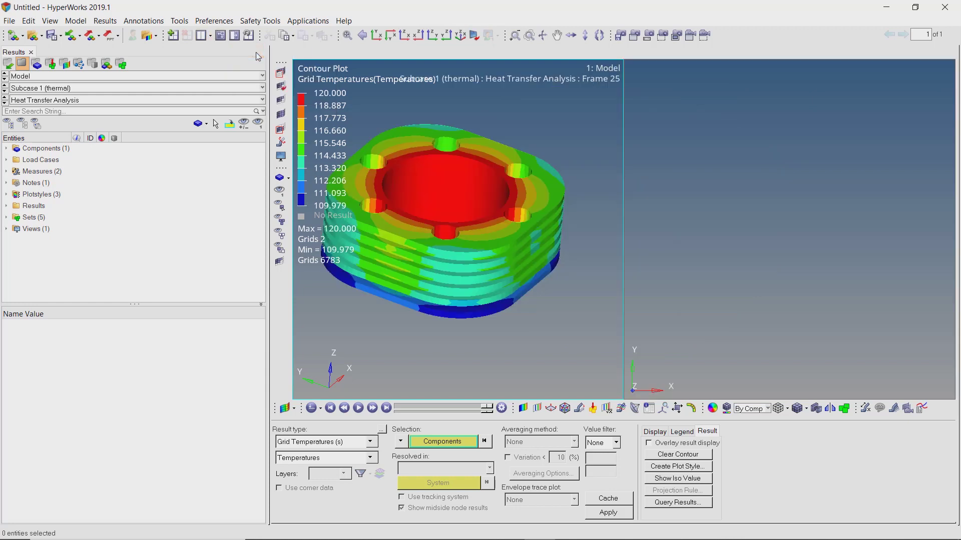
click(679, 227)
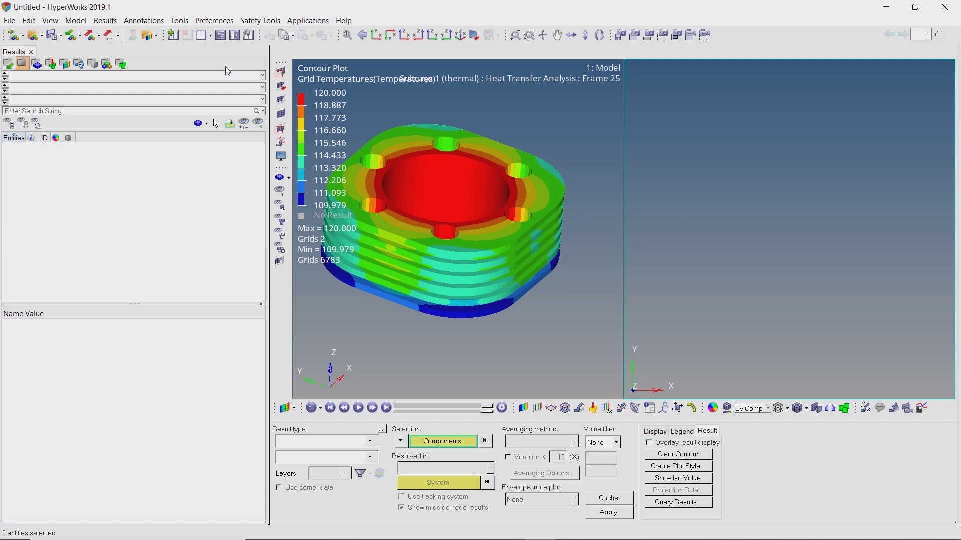
click(153, 37)
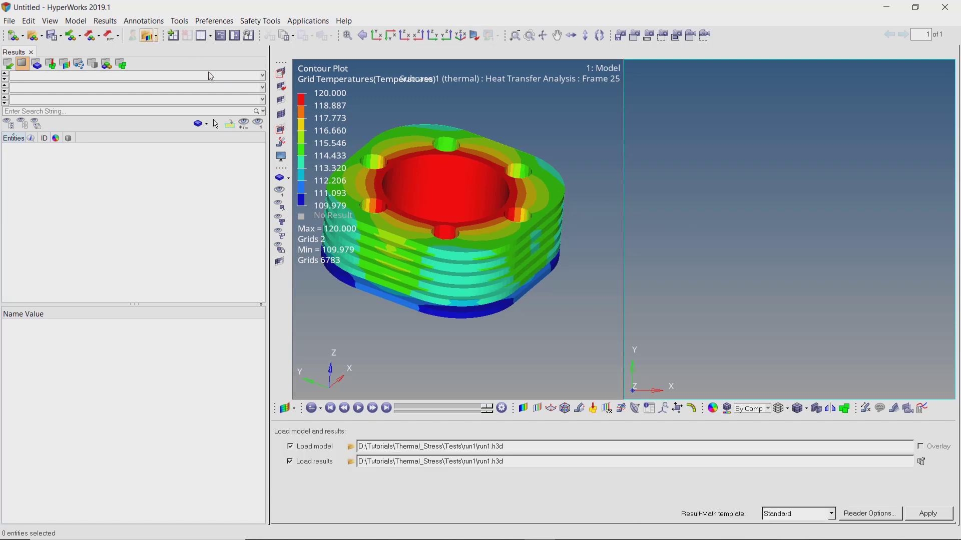
click(930, 514)
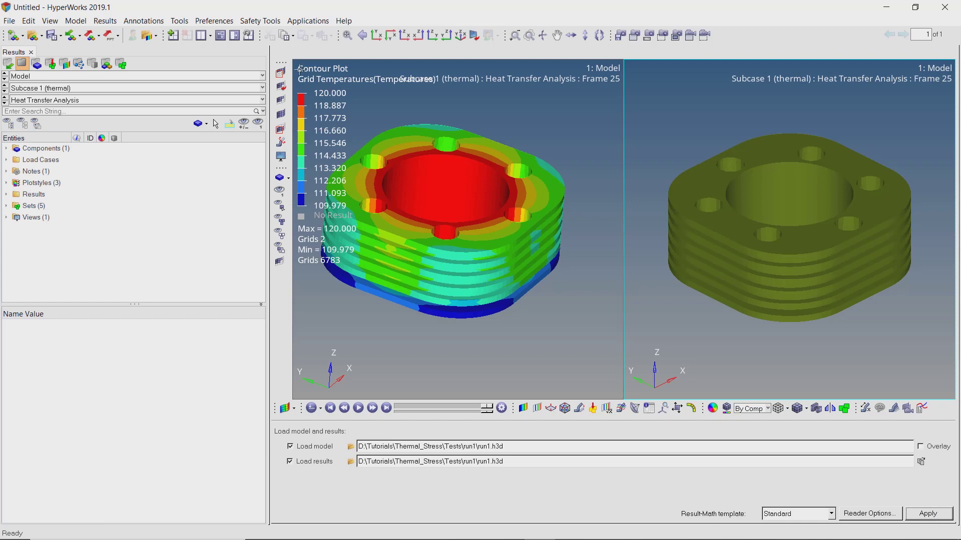
- Synchronize the two windows' views and orbit the linked models
click(248, 35)
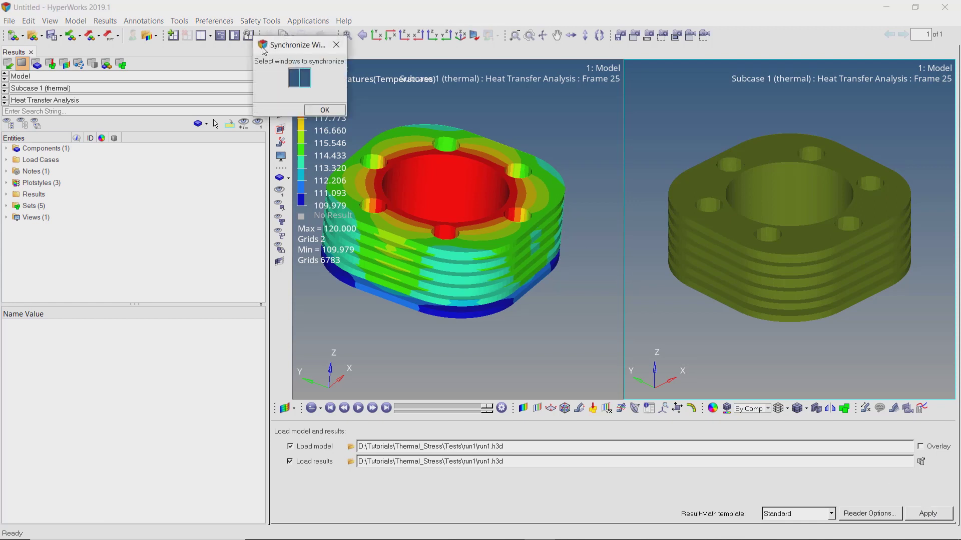
click(318, 115)
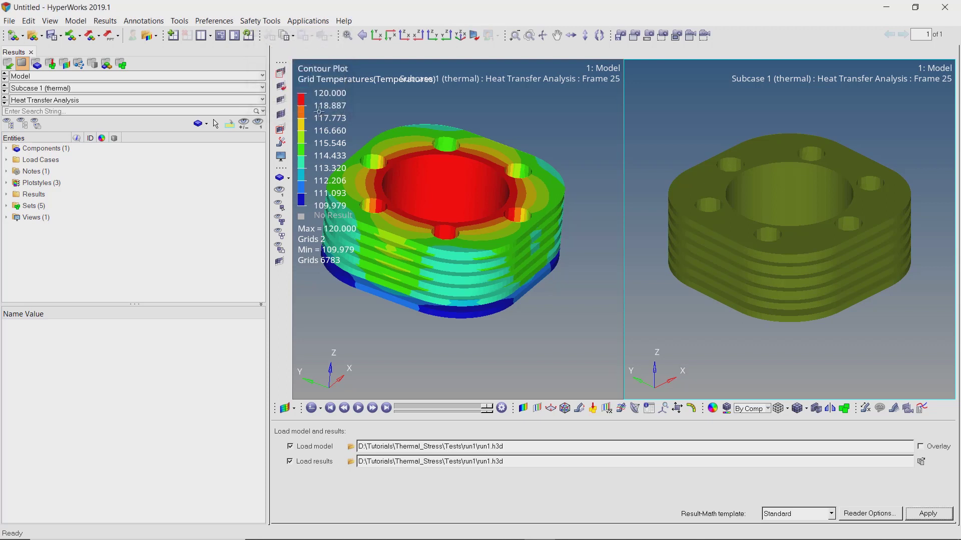
mouse_move(764, 219)
ctrl+mouse_down()
mouse_move(772, 210)
mouse_move(771, 220)
ctrl+mouse_up()
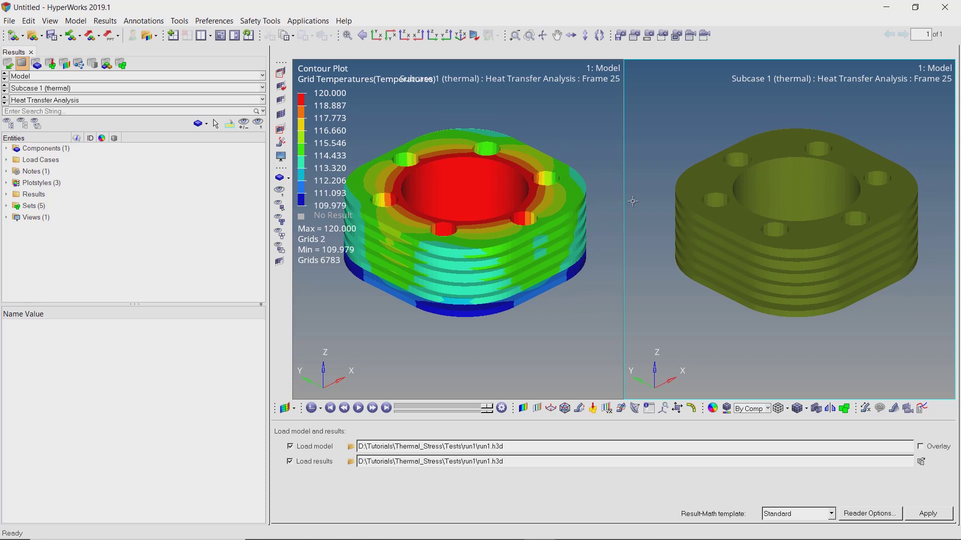
- Contour Displacement (Mag) for Subcase 2 (structural) on the right model
click(263, 88)
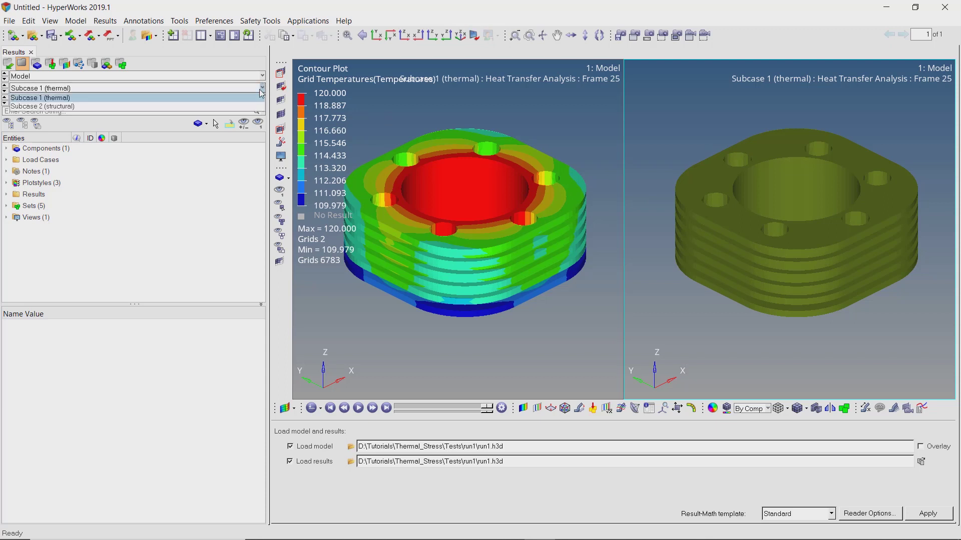
click(257, 106)
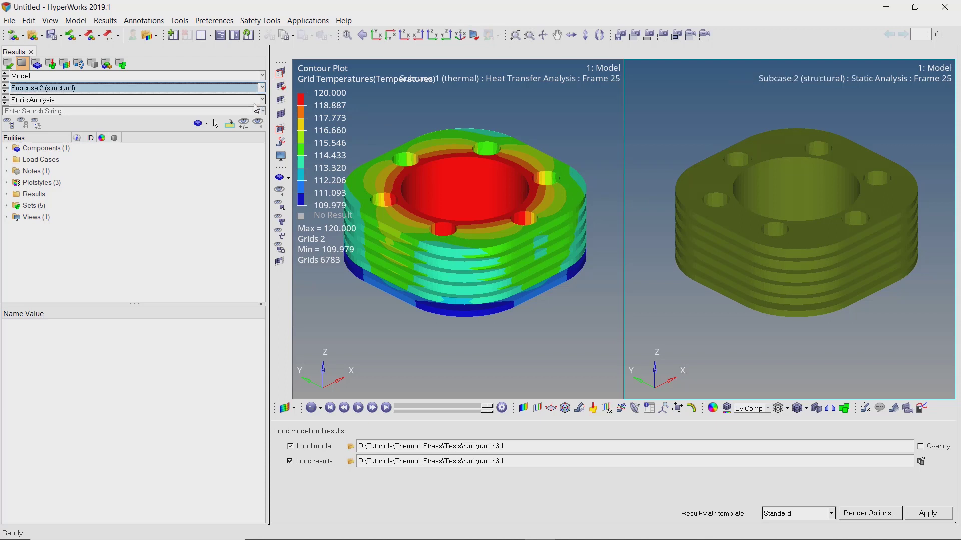
click(523, 408)
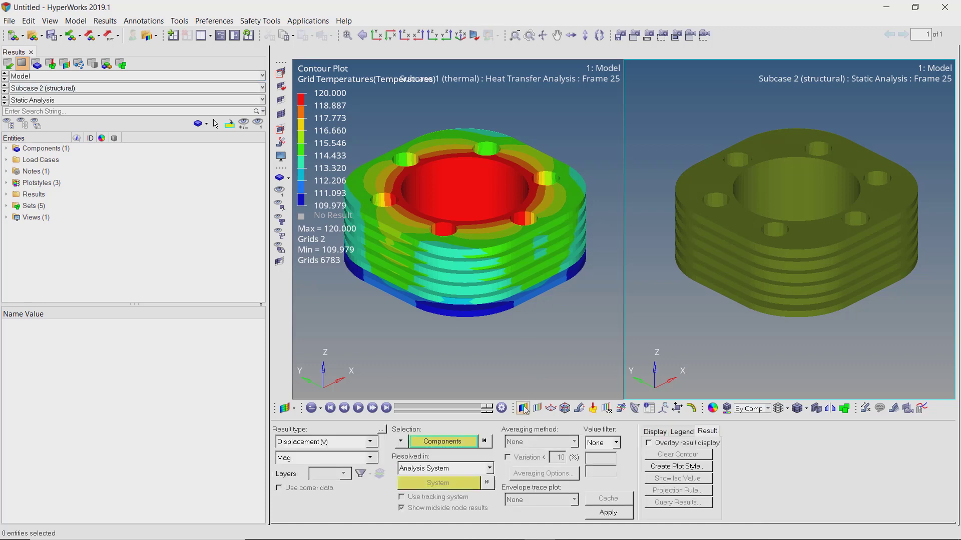
click(609, 513)
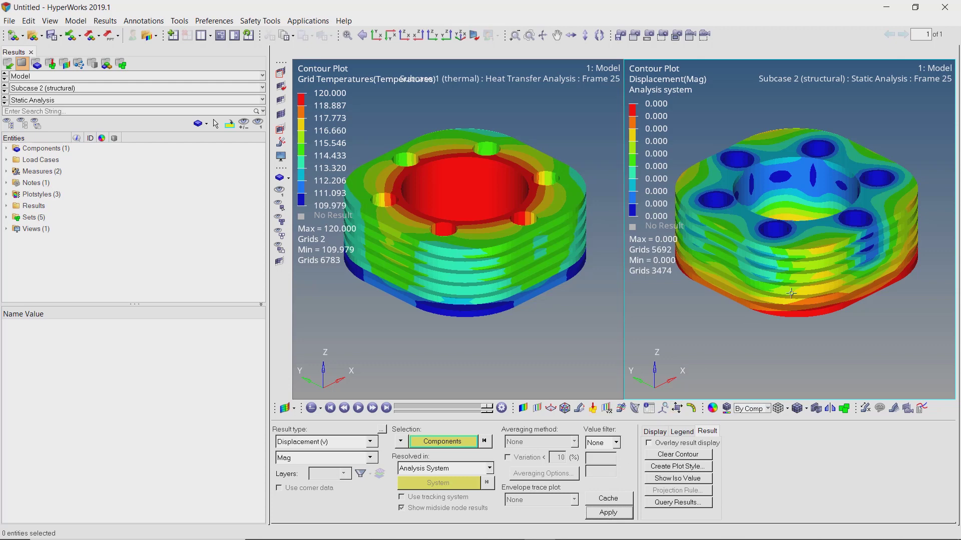
ctrl+right_drag(833, 244, 848, 260)
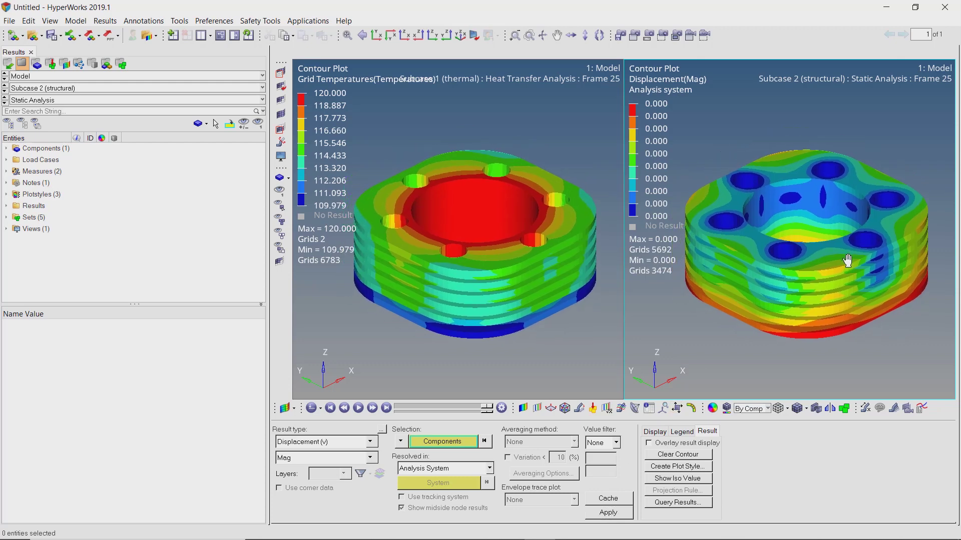
- Switch the displacement legend to scientific notation, reading 7.431E-20 to 1.681E-04
right_click(656, 129)
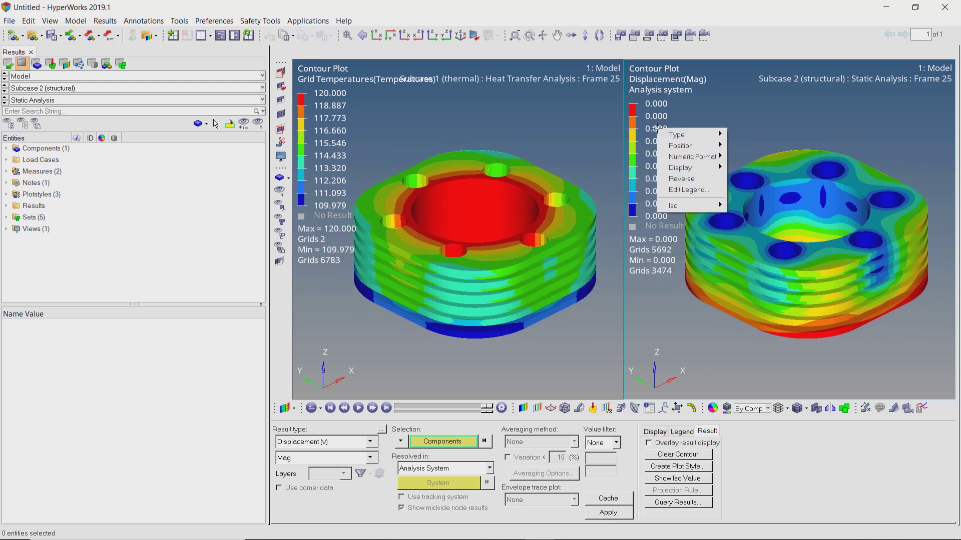
mouse_move(701, 158)
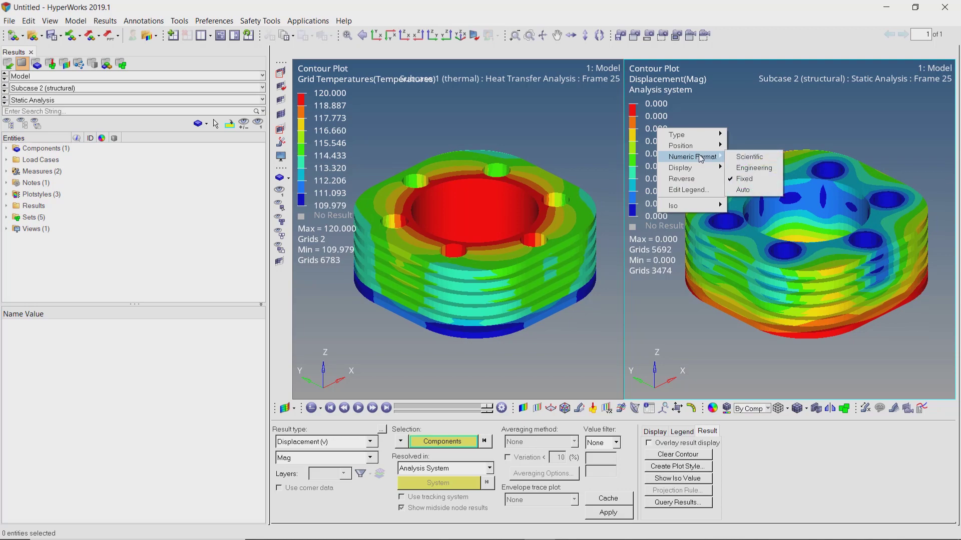
click(750, 158)
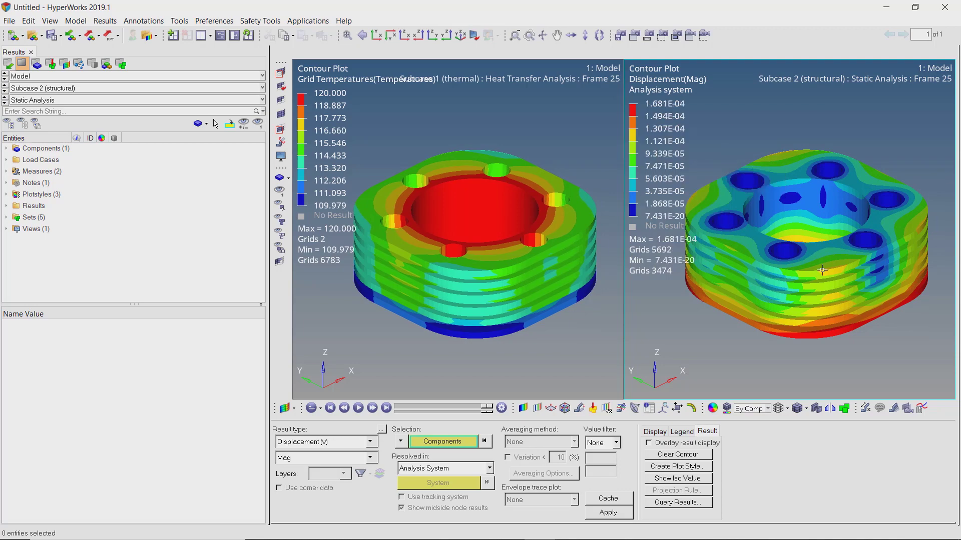
ctrl+right_drag(823, 272, 818, 265)
mouse_move(819, 266)
ctrl+mouse_down()
mouse_move(819, 282)
mouse_move(820, 202)
mouse_move(822, 264)
ctrl+mouse_up()
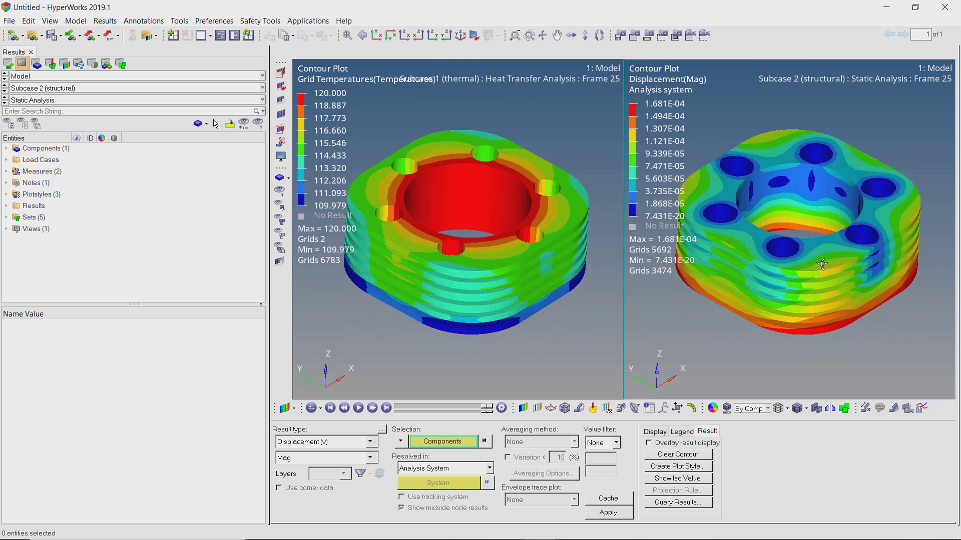
- Contour Element Stresses (2D & 3D) von Mises with Simple averaging on the right model
click(351, 443)
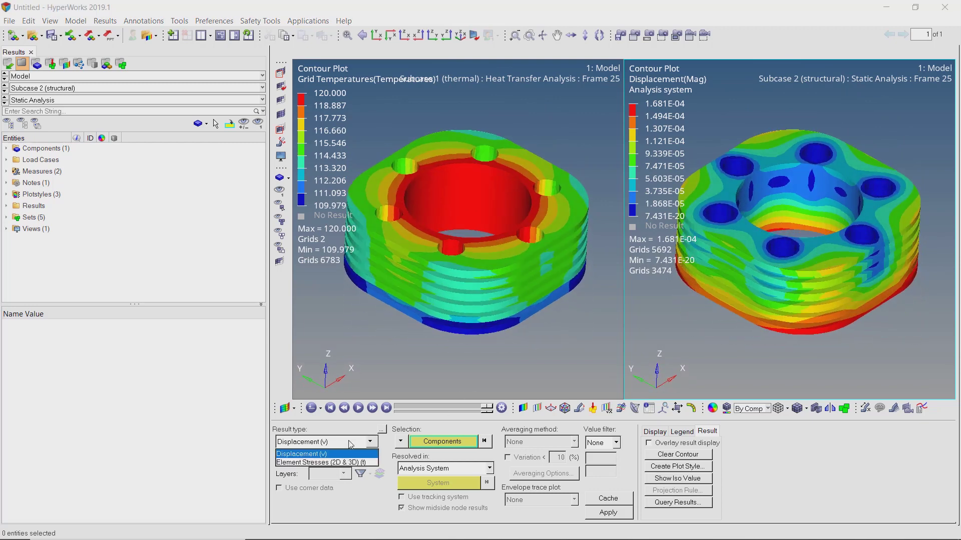
click(352, 463)
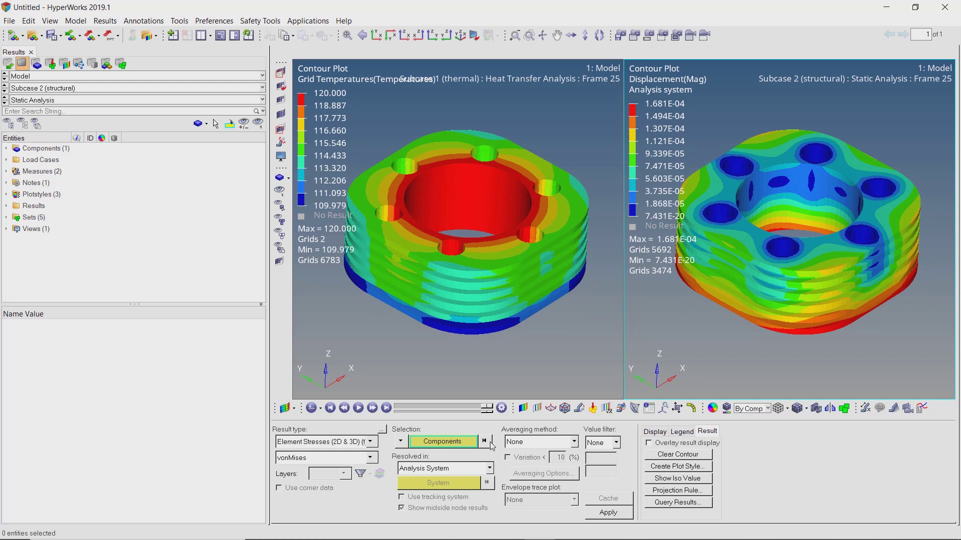
click(526, 443)
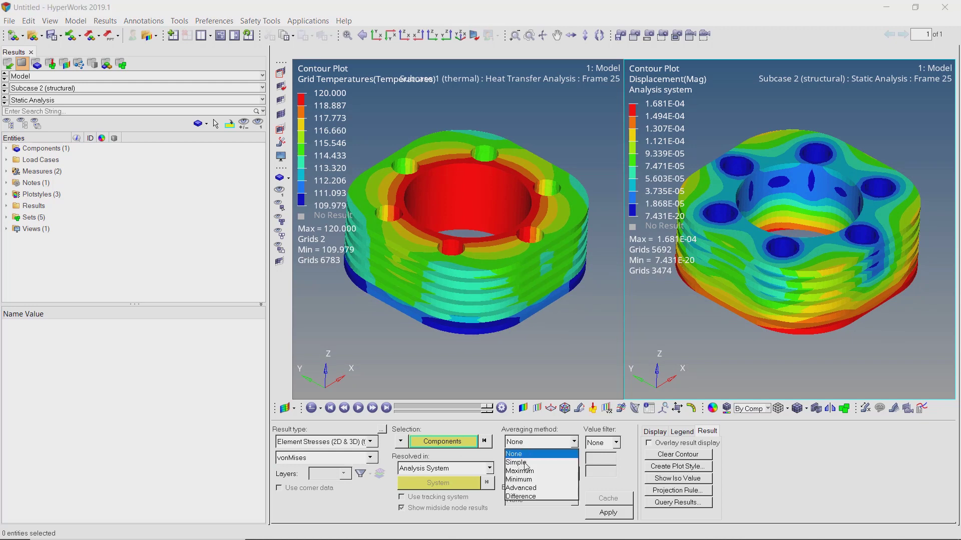
click(527, 462)
click(607, 513)
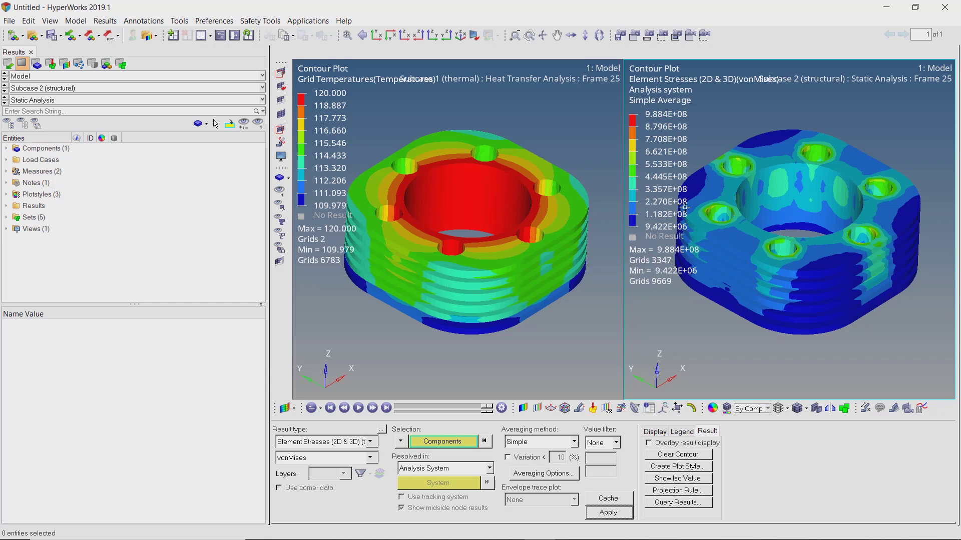
ctrl+right_drag(754, 203, 776, 215)
ctrl+drag(775, 276, 798, 227)
- Show the stress legend in fixed decimals, from 9422189.000 to 988399616.000
right_click(655, 149)
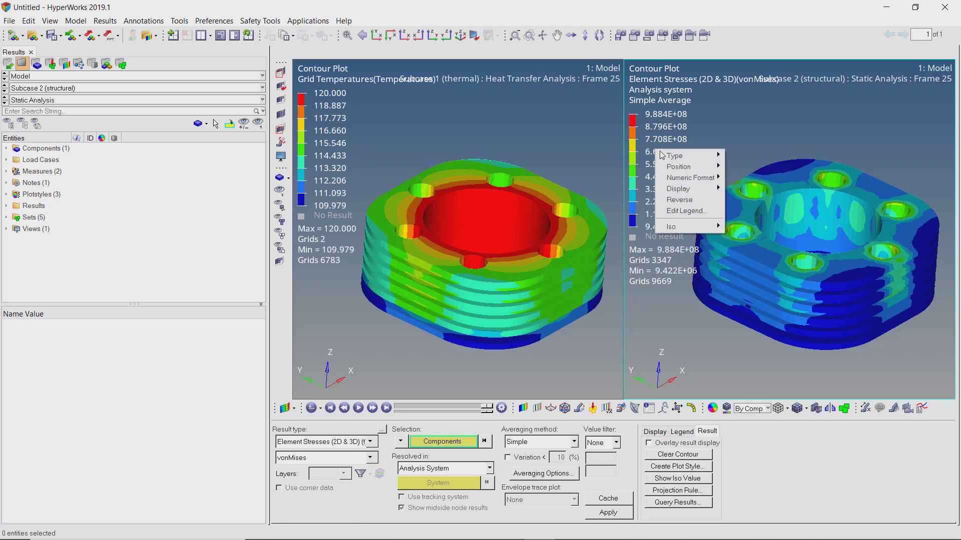
mouse_move(717, 186)
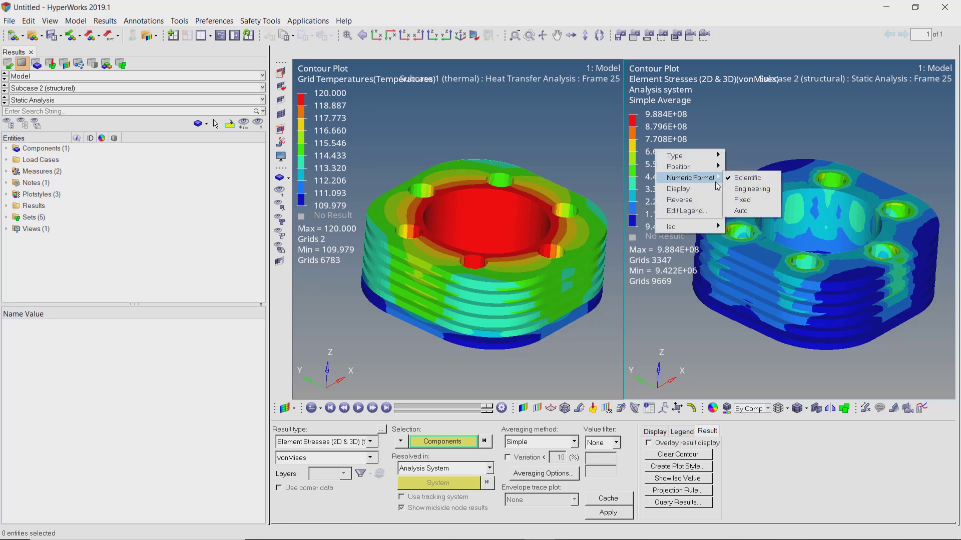
click(743, 200)
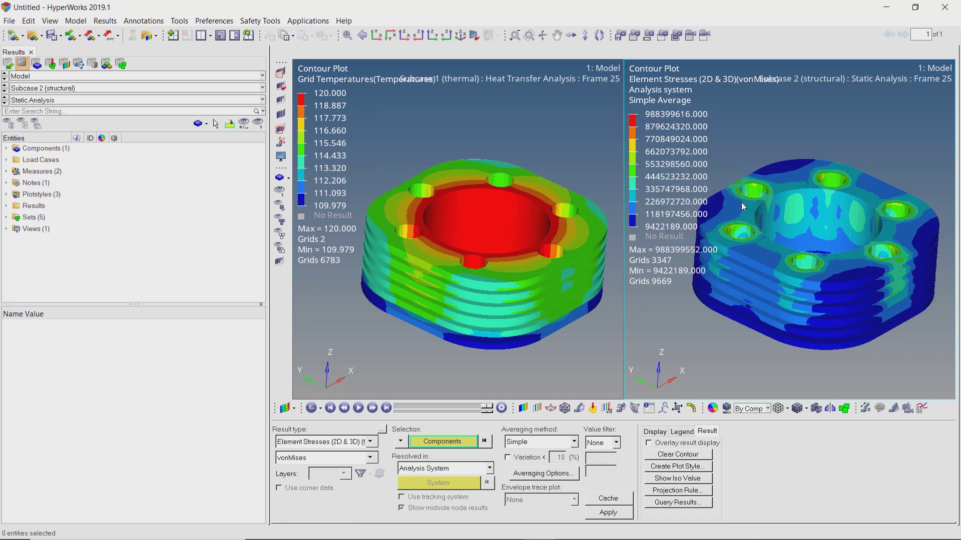
- Set the legend multiplier to 1e-6 so von Mises reads 9.422 to 988.400 MPa
click(681, 432)
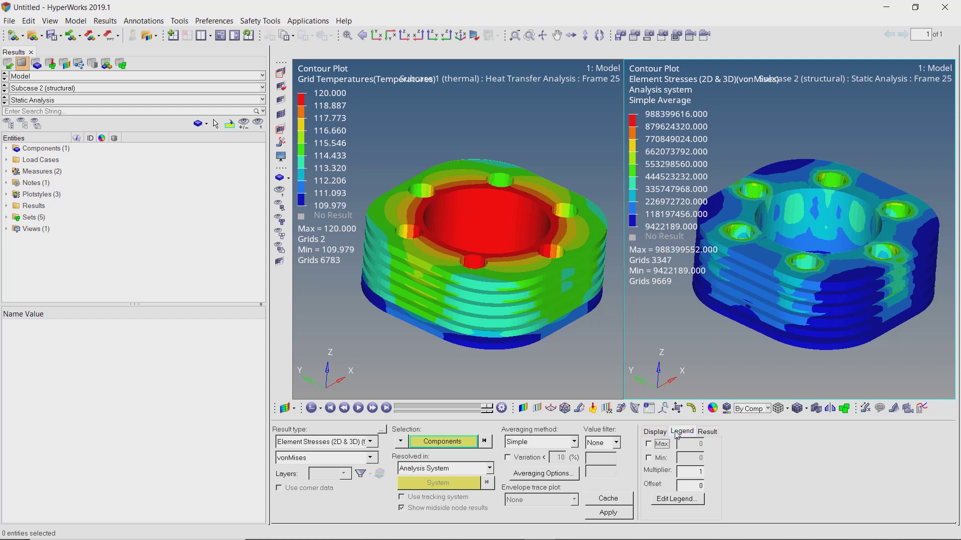
click(701, 474)
text(e-6)
key(Return)
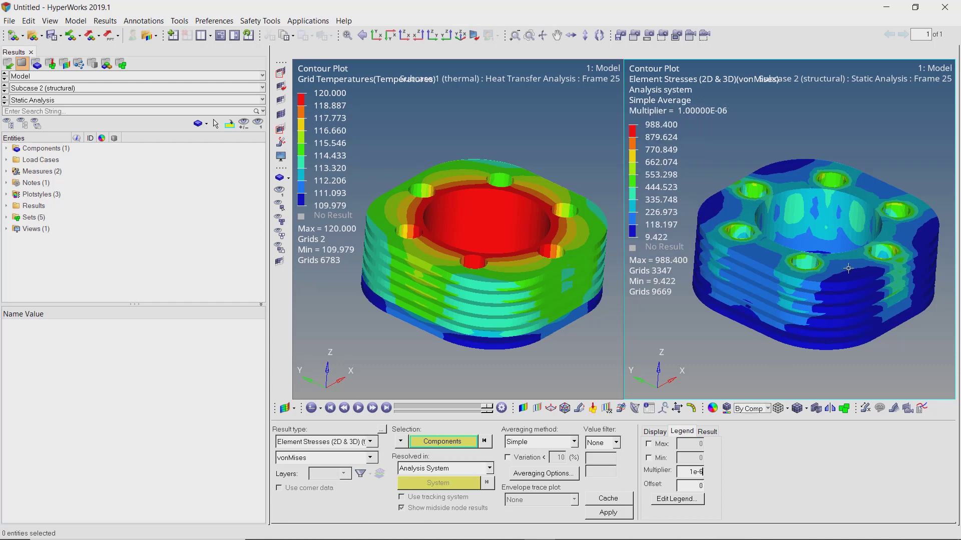
ctrl+right_drag(849, 268, 826, 260)
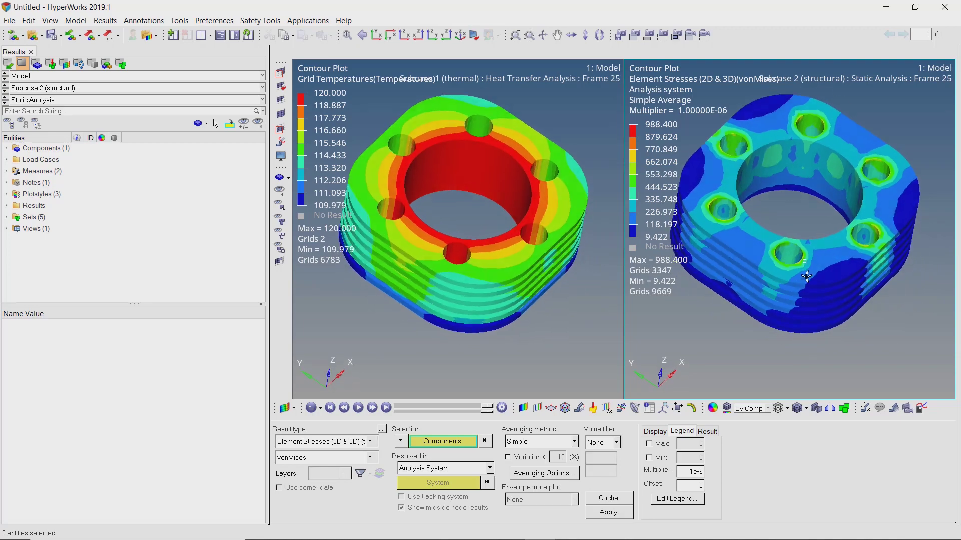